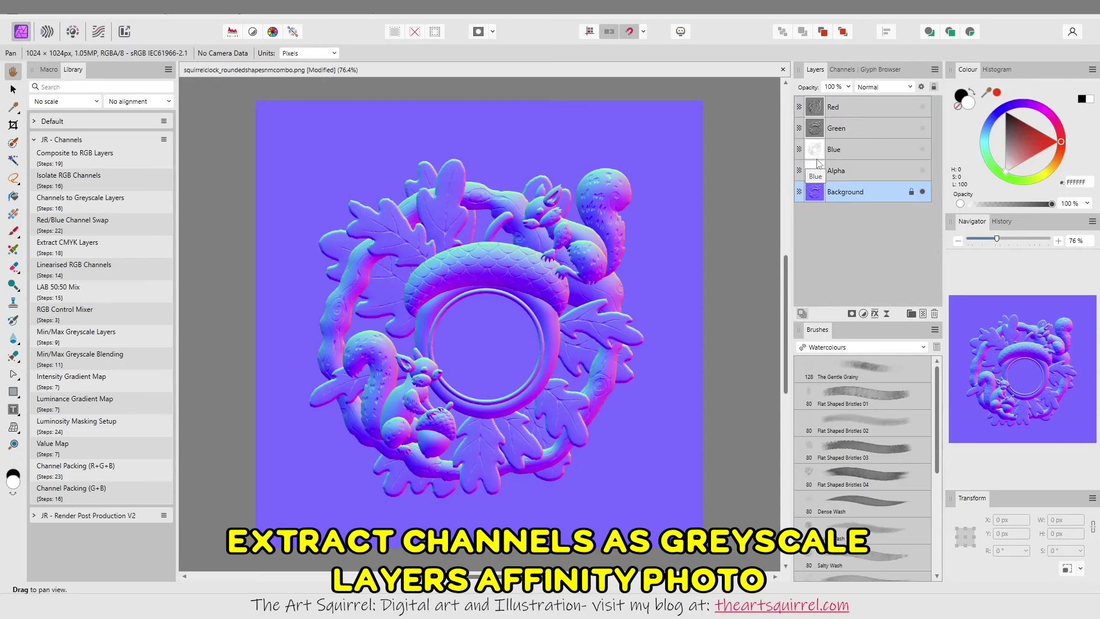
Split the squirrel wreath normal map into greyscale channel layers and show the embossed lighting render.
double_click(837, 107)
text(right)
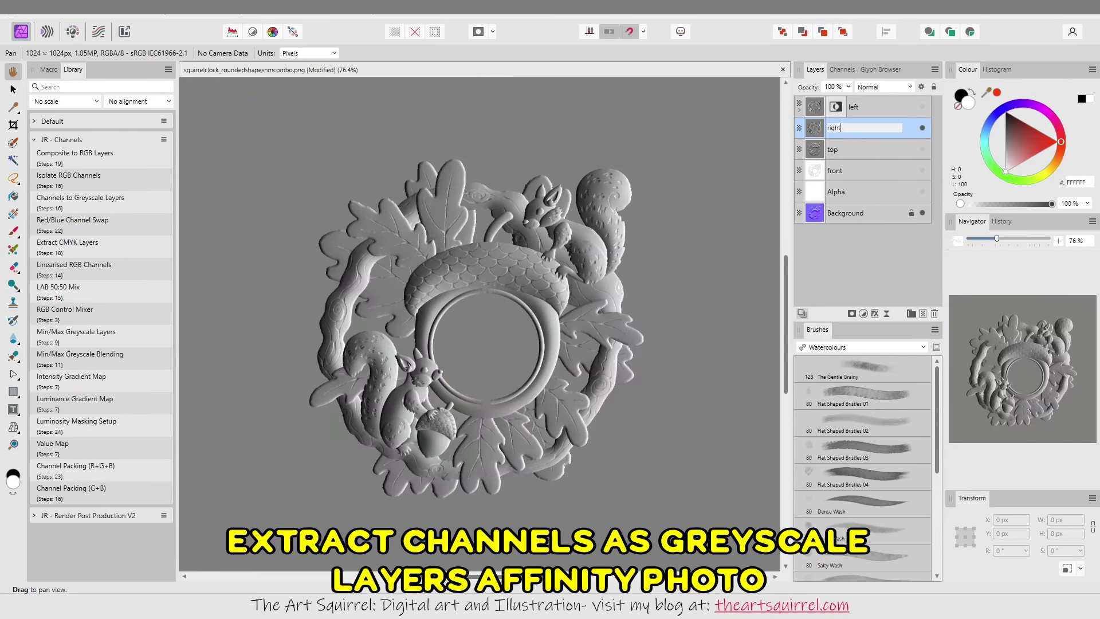
click(922, 149)
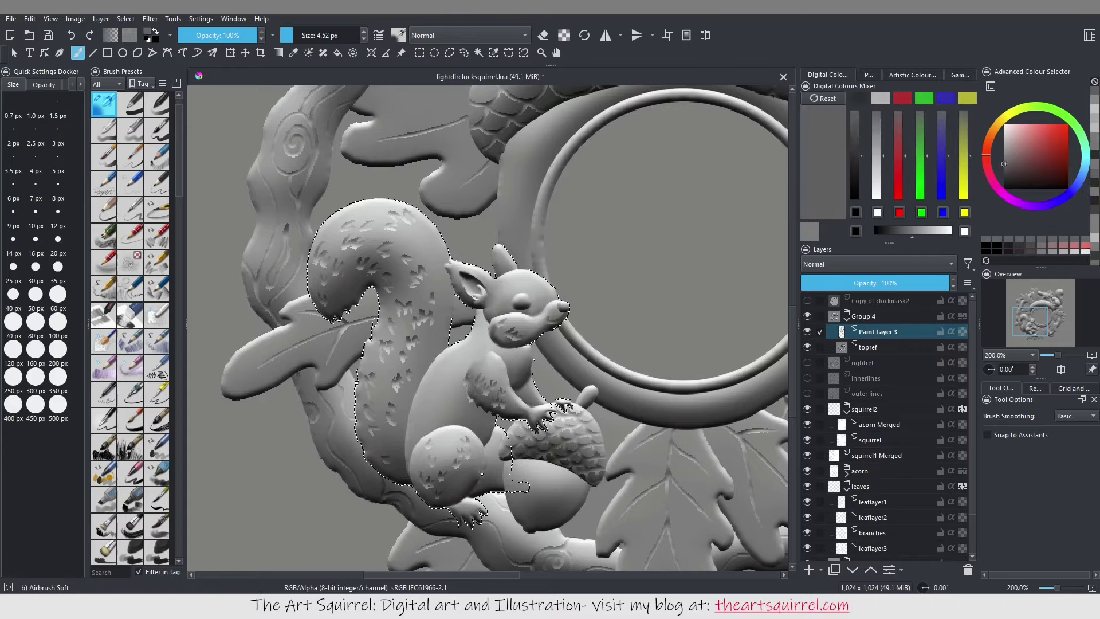
Resize the Airbrush Soft brush and pick a light grey for highlights.
drag(1031, 325, 1043, 328)
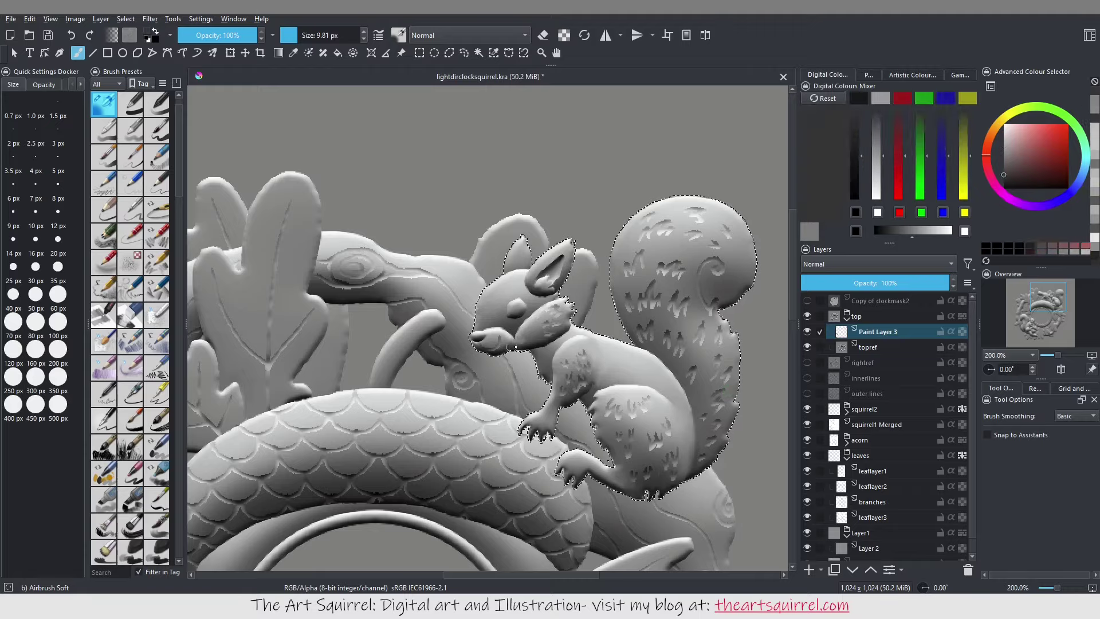
key(bracketleft)
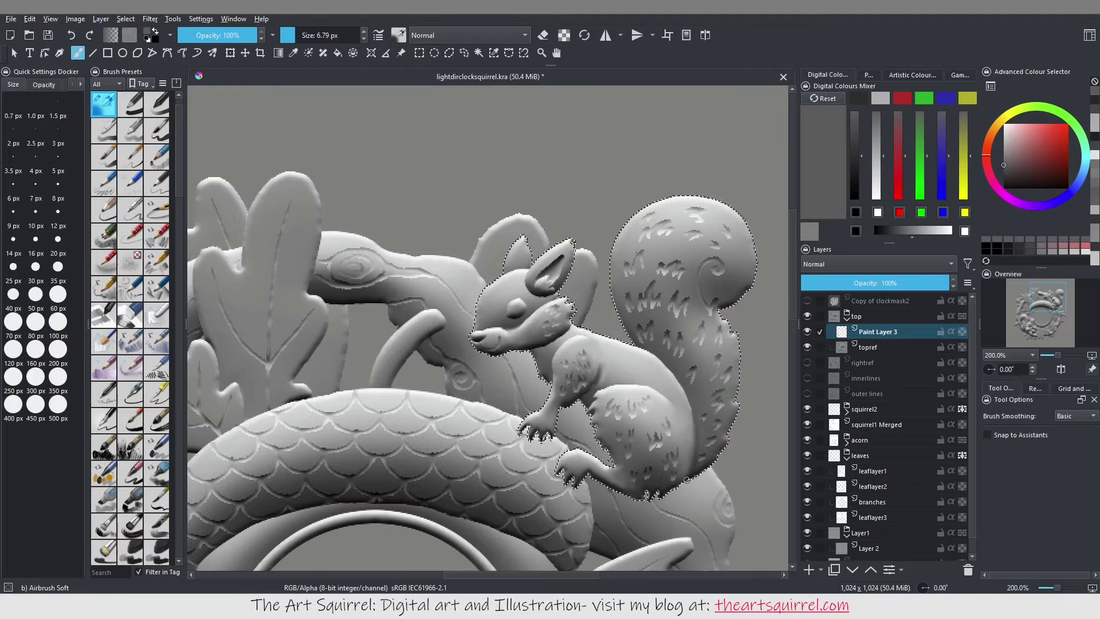
key(k)
key(bracketright)
key(bracketright)
key(bracketright)
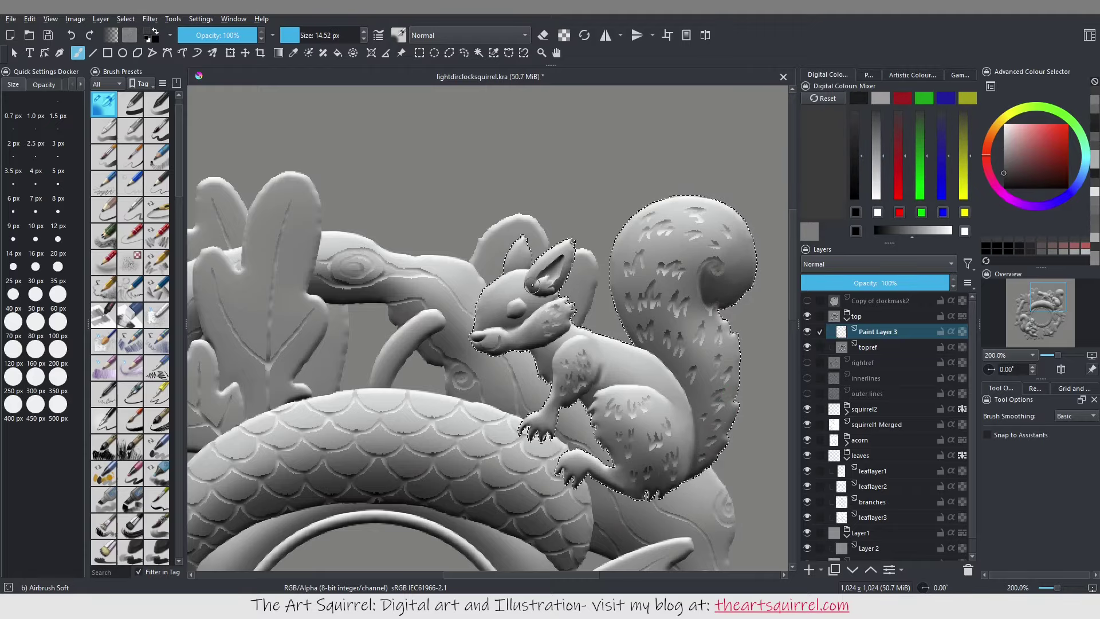
ctrl+click(543, 288)
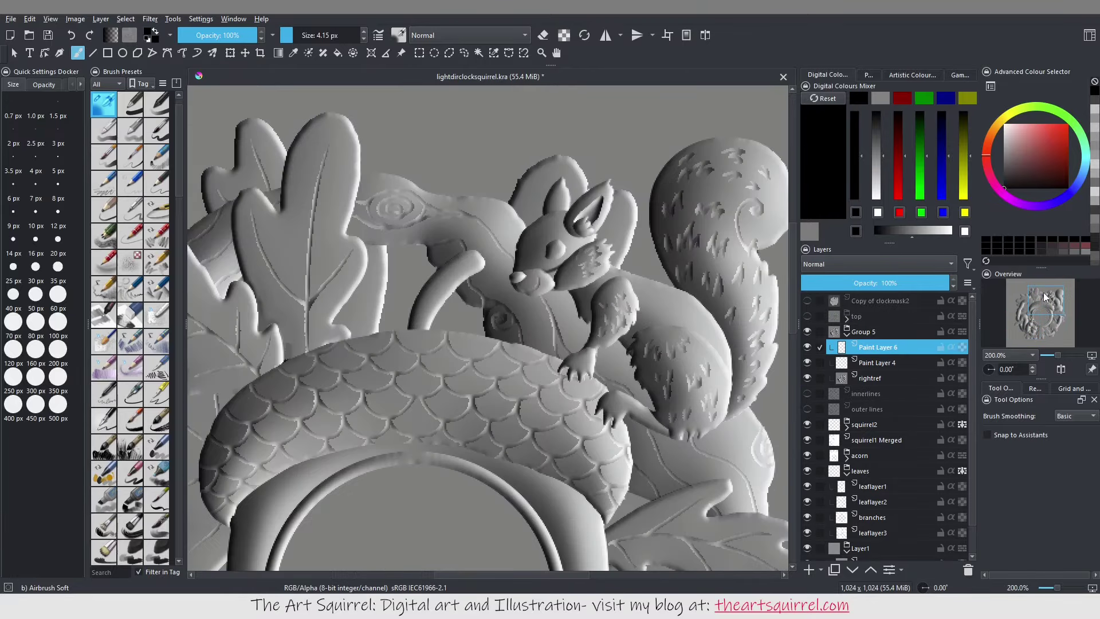
On Paint Layer 4, airbrush shading onto the squirrel's arm and lower body.
key(Page_Down)
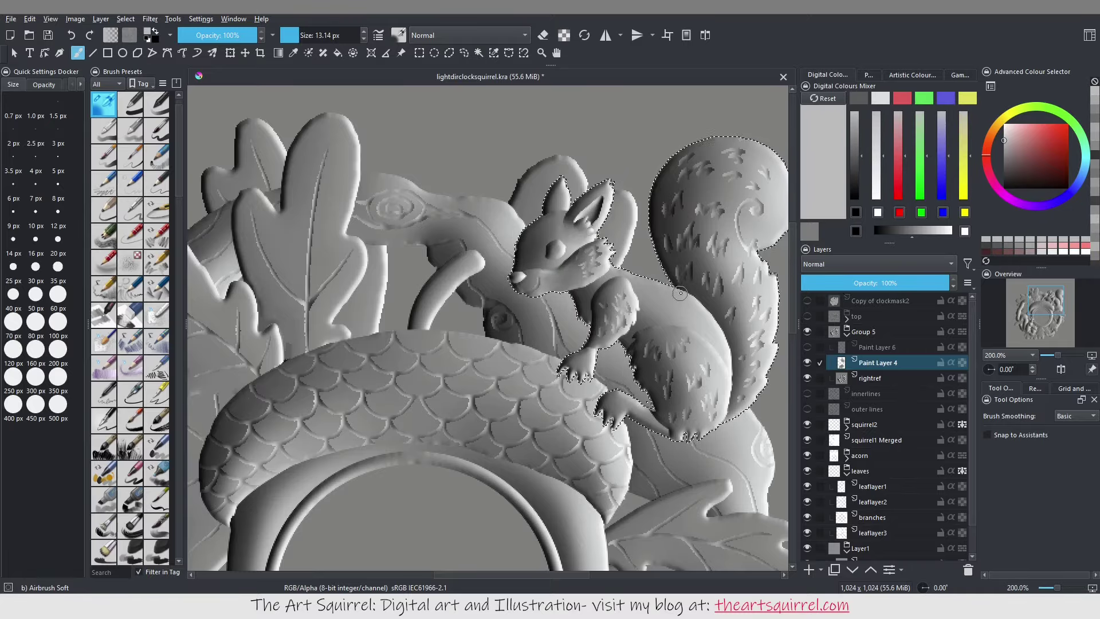
ctrl+click(625, 282)
drag(596, 332, 648, 373)
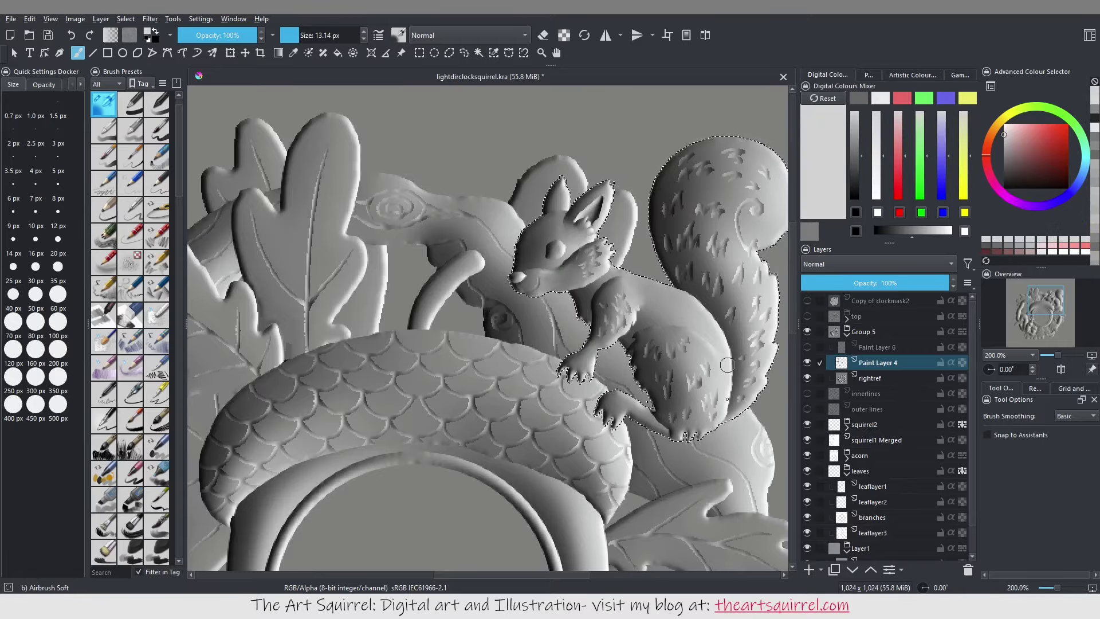
drag(670, 430, 643, 411)
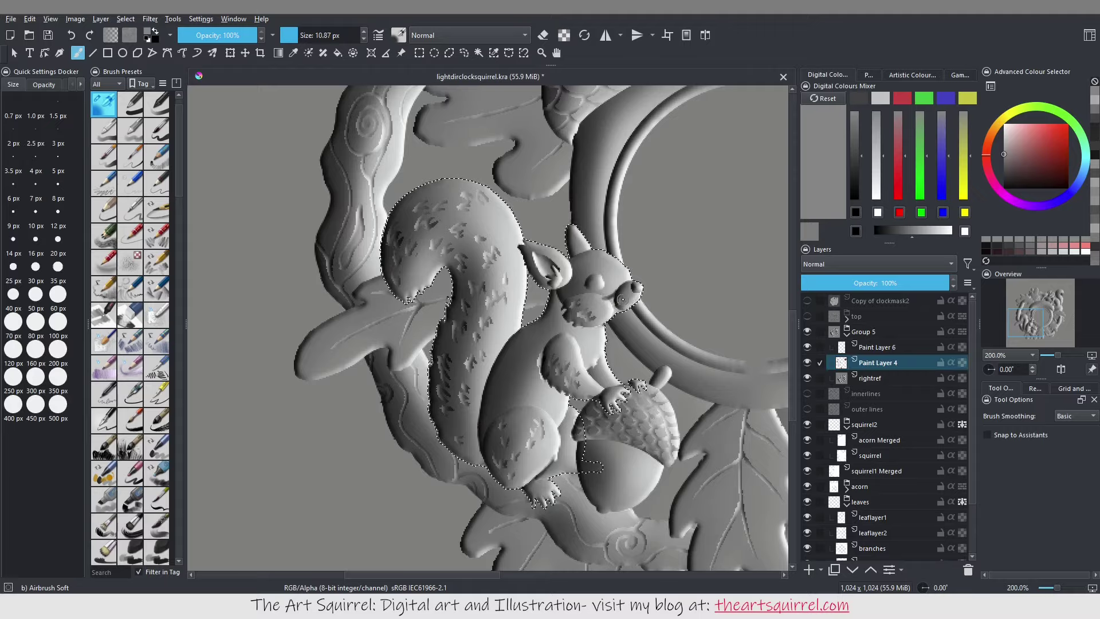
click(807, 347)
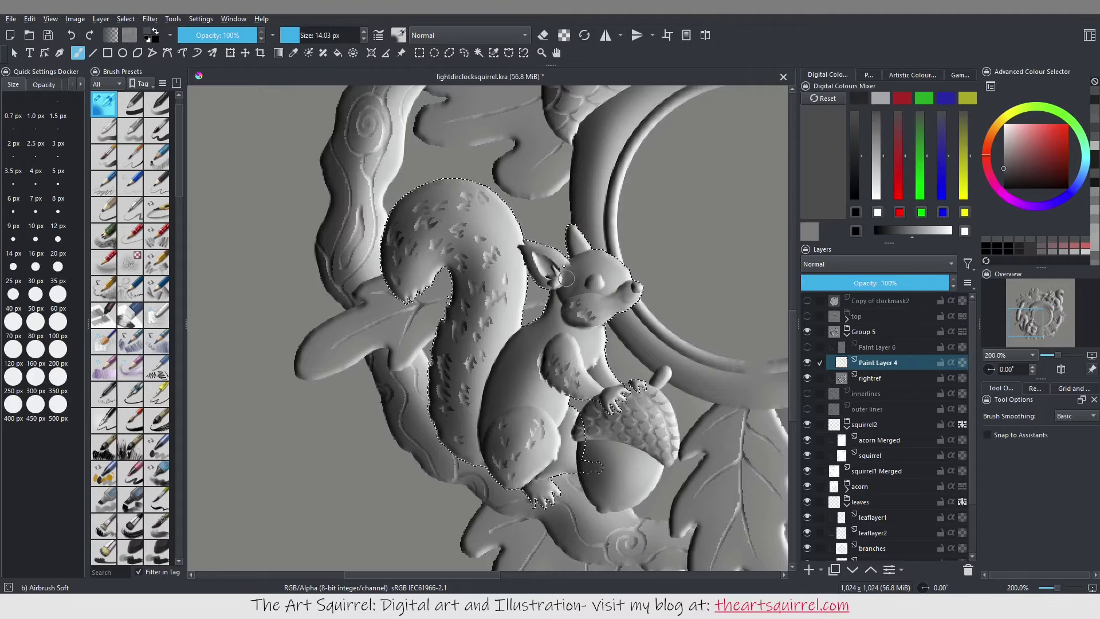
Darken the squirrel's inner tail curl and shade inside the squirrel outline selection.
ctrl+click(575, 353)
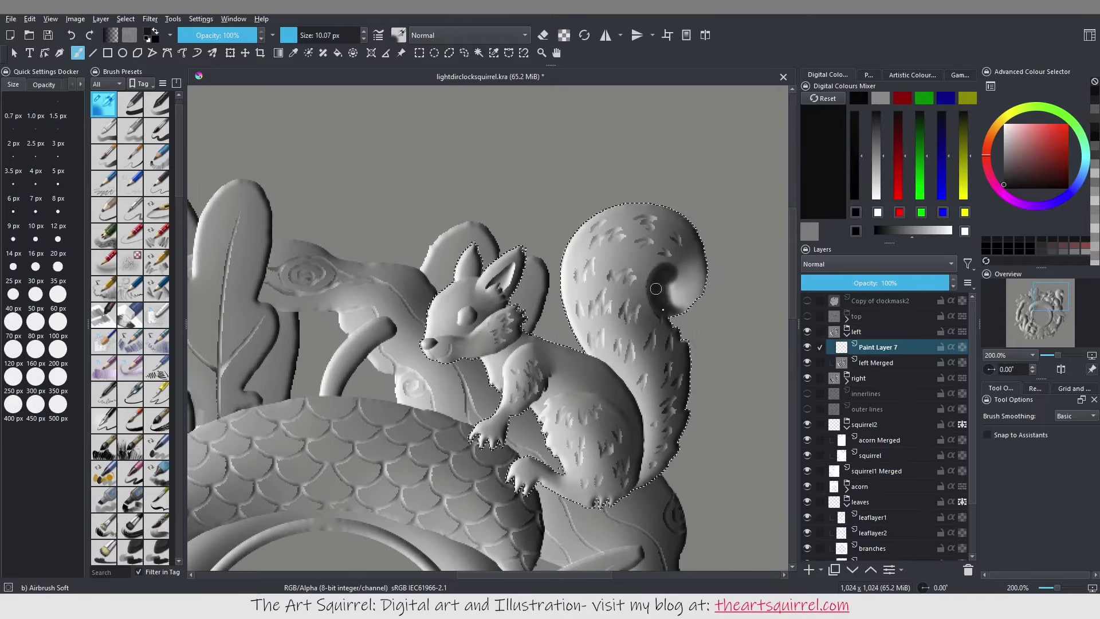
mouse_move(656, 289)
mouse_down()
mouse_move(693, 304)
mouse_move(675, 272)
mouse_move(677, 322)
mouse_move(631, 330)
mouse_up()
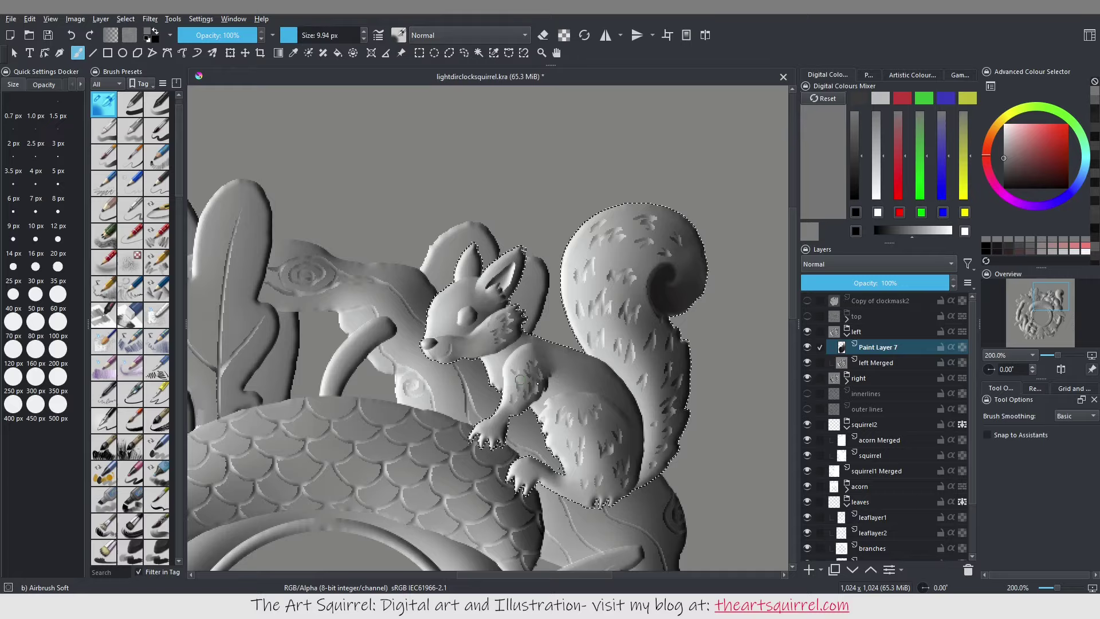
scroll(562, 465, down, 5)
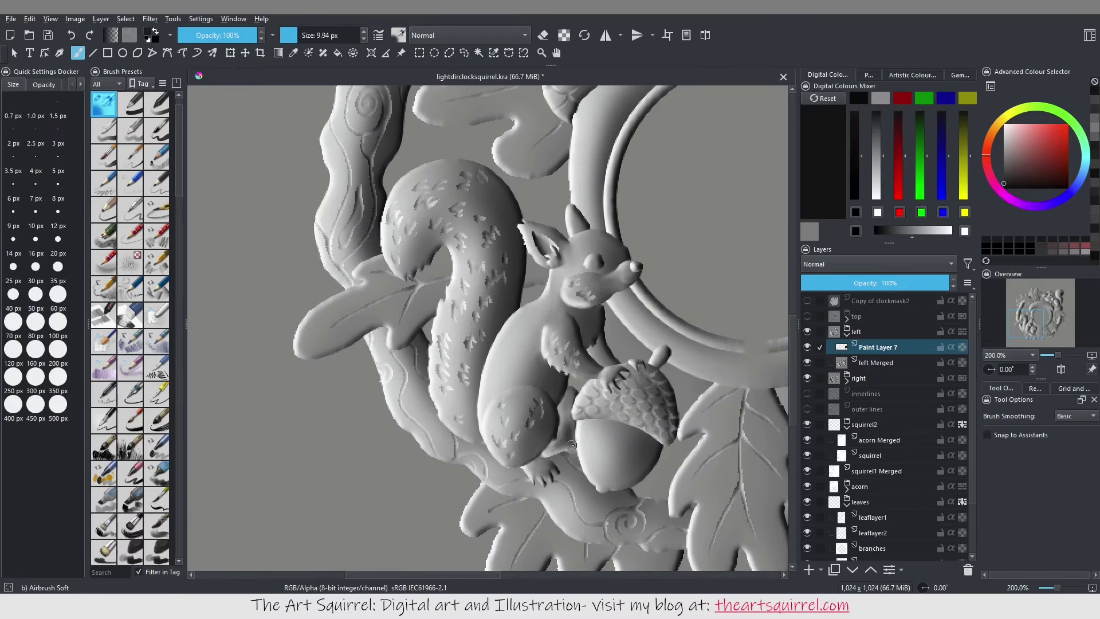
key(ctrl+shift+d)
ctrl+drag(556, 409, 569, 418)
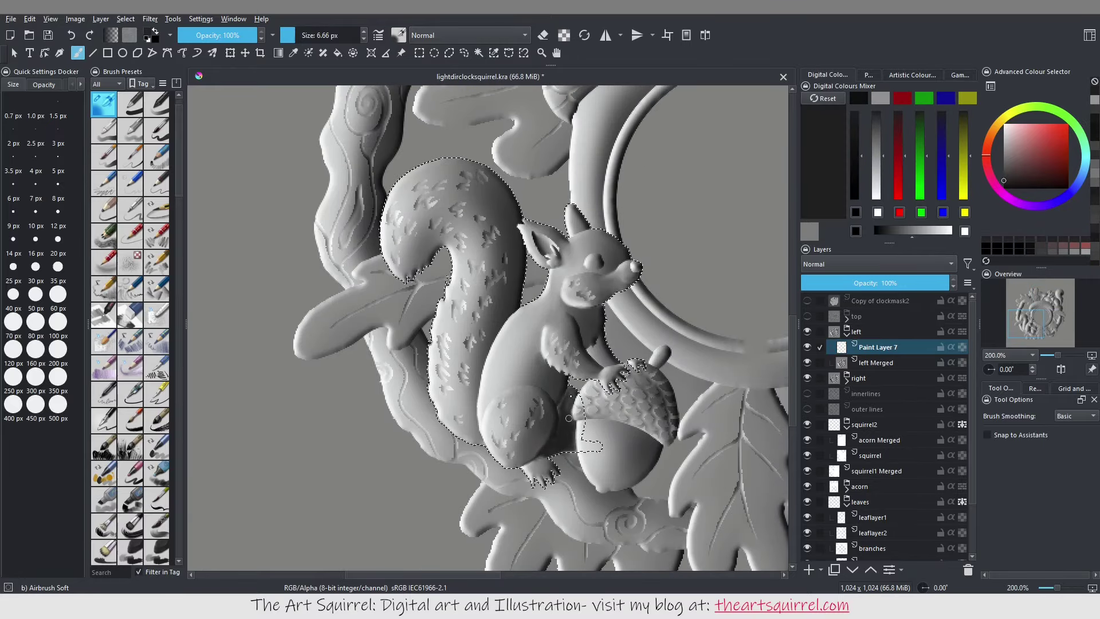
ctrl+click(612, 431)
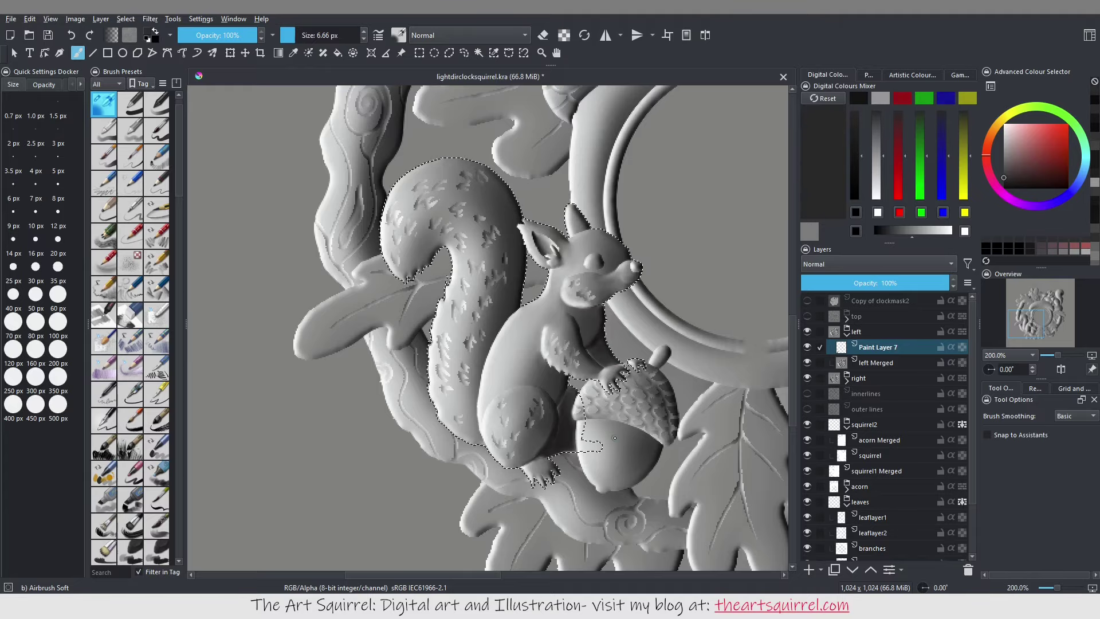
scroll(629, 434, right, 3)
Duplicate the top lighting group and rename the copy 'bottom'.
key(1)
key(Insert)
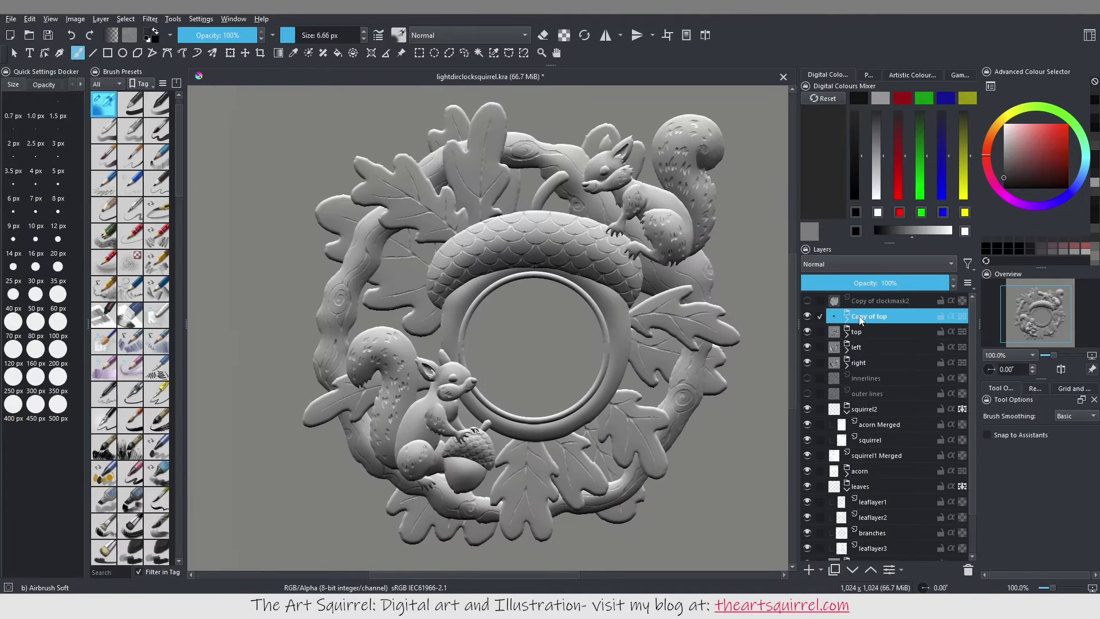
double_click(860, 316)
text(bottom)
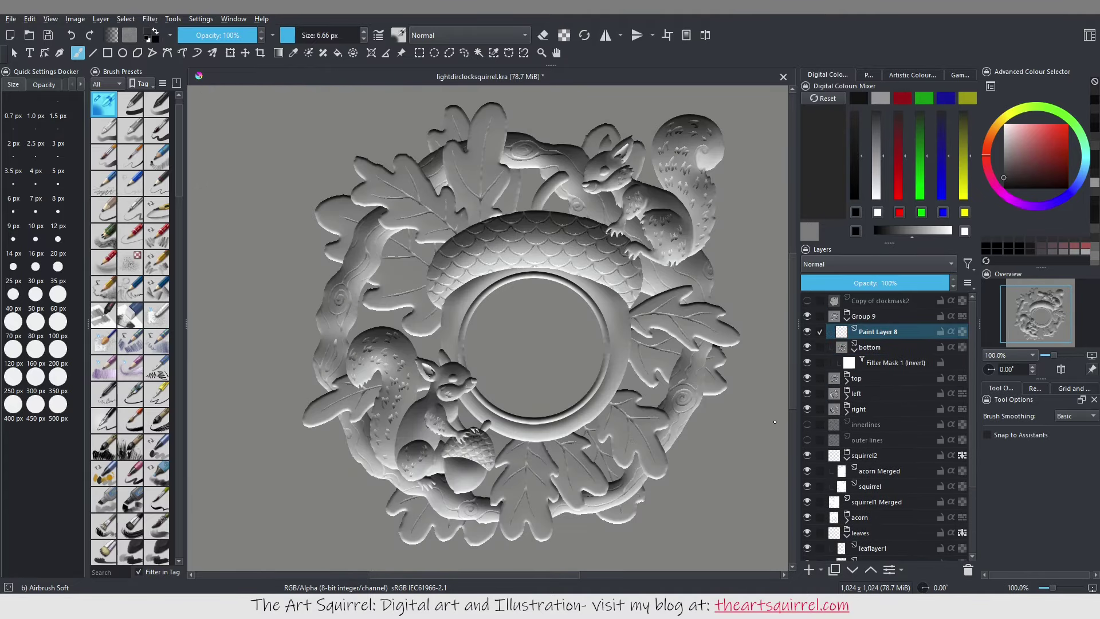
Airbrush bottom-lighting shading onto the lower squirrel.
ctrl+scroll(567, 412, up, 2)
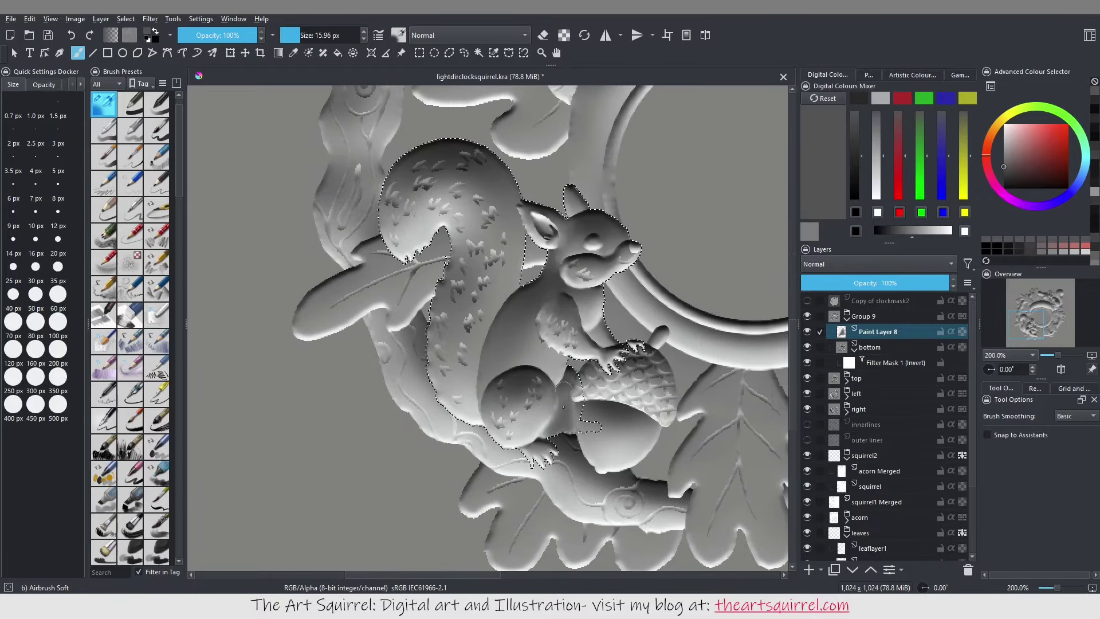
ctrl+drag(564, 407, 545, 429)
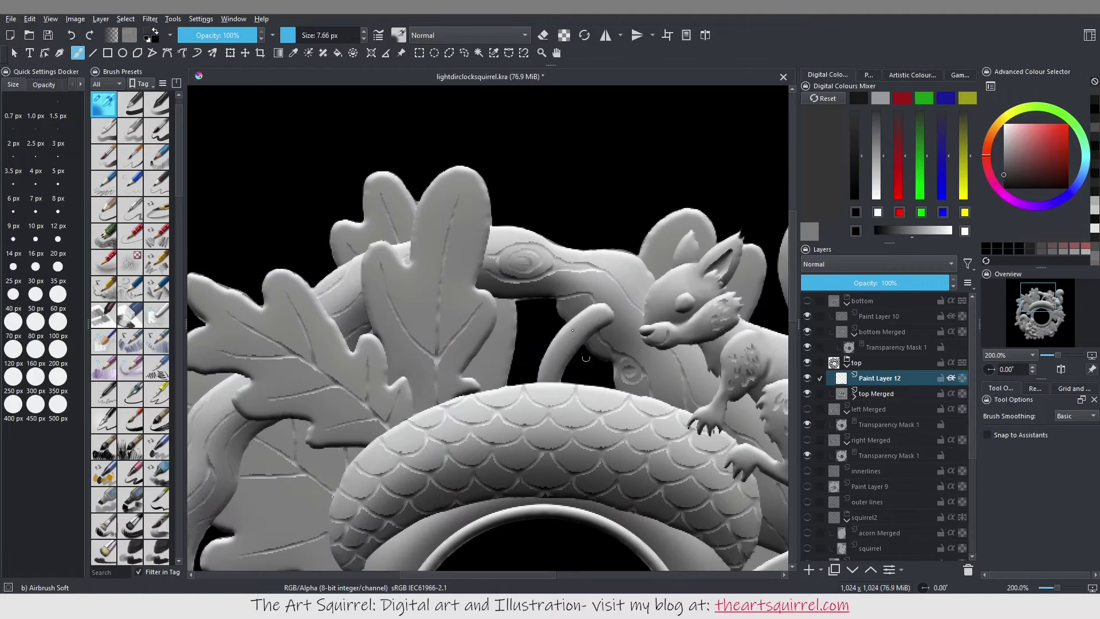
middle_drag(582, 255, 684, 331)
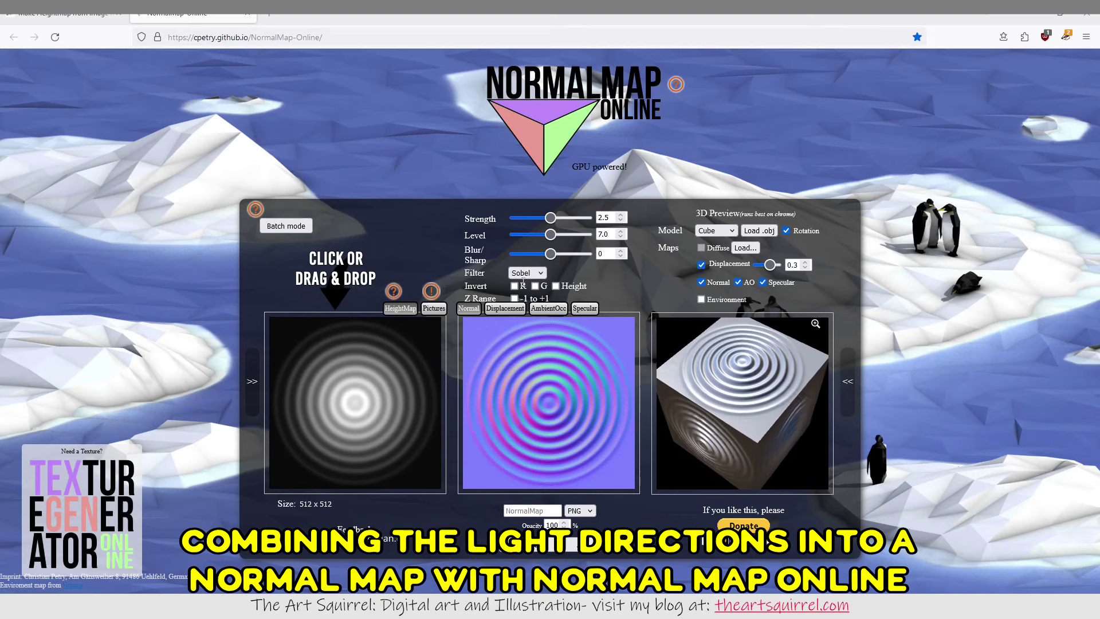
Invert R, set Strength to 1, and load the wreath image into the picture cross's top tile.
click(514, 285)
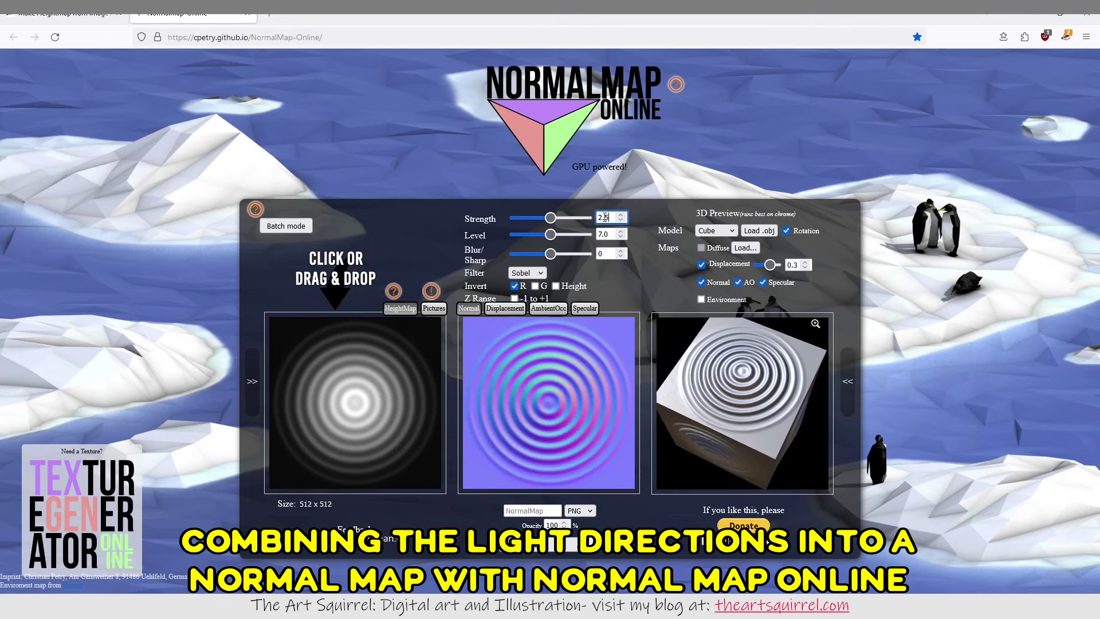
text(1)
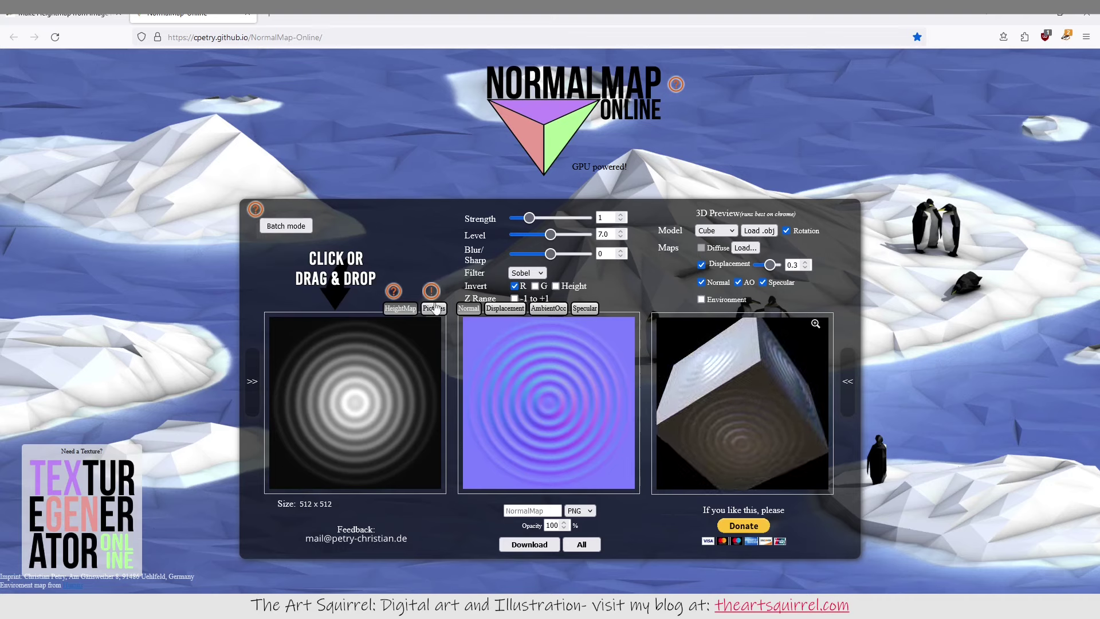
click(435, 308)
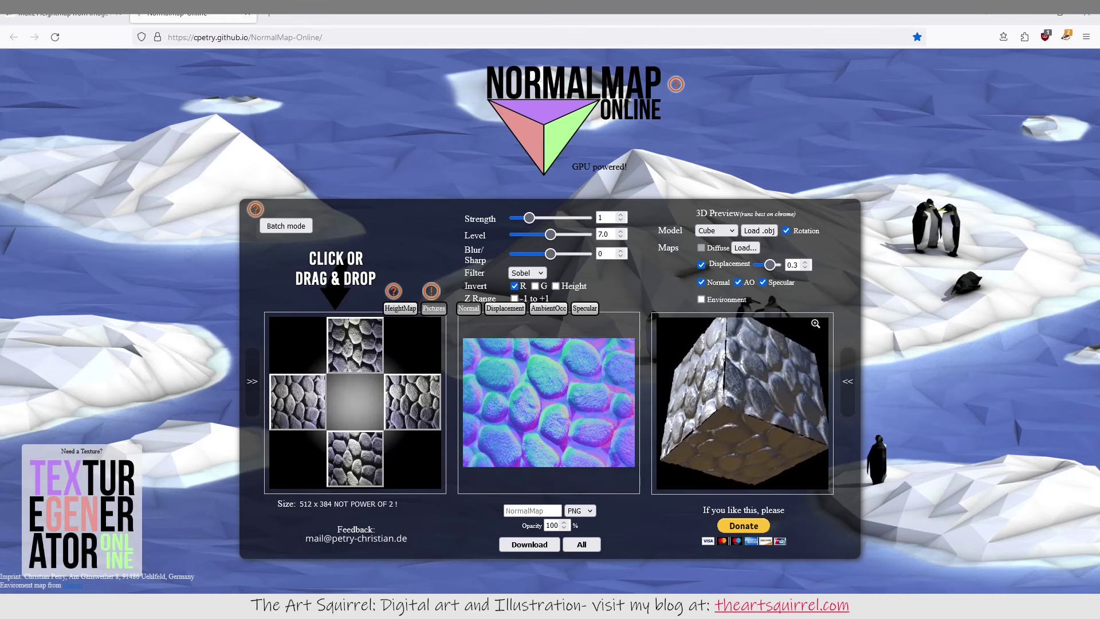
click(345, 342)
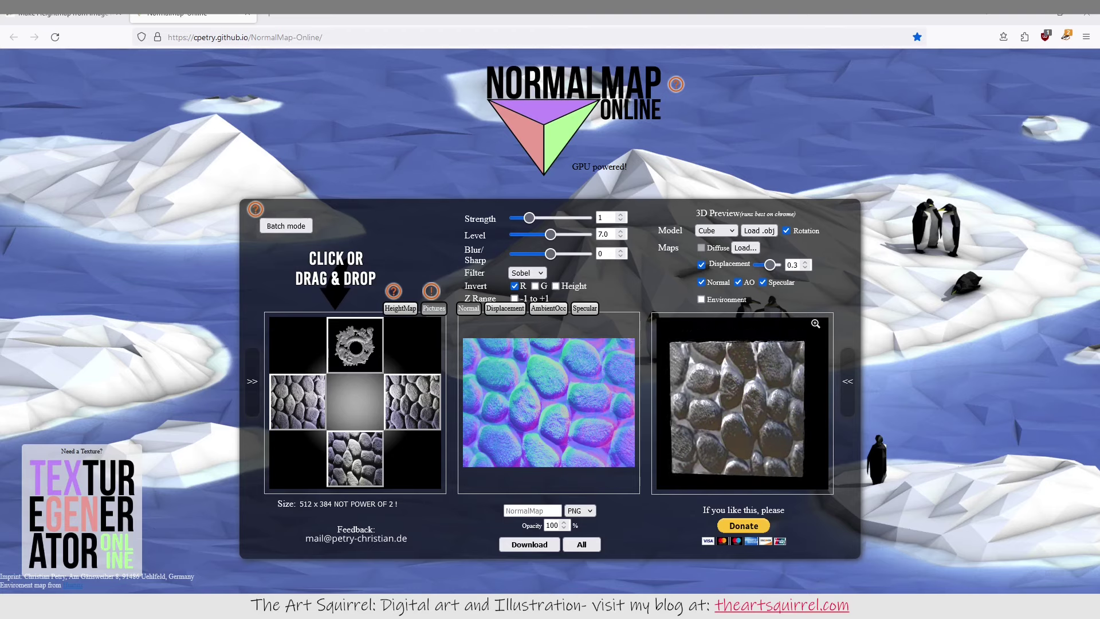
click(346, 452)
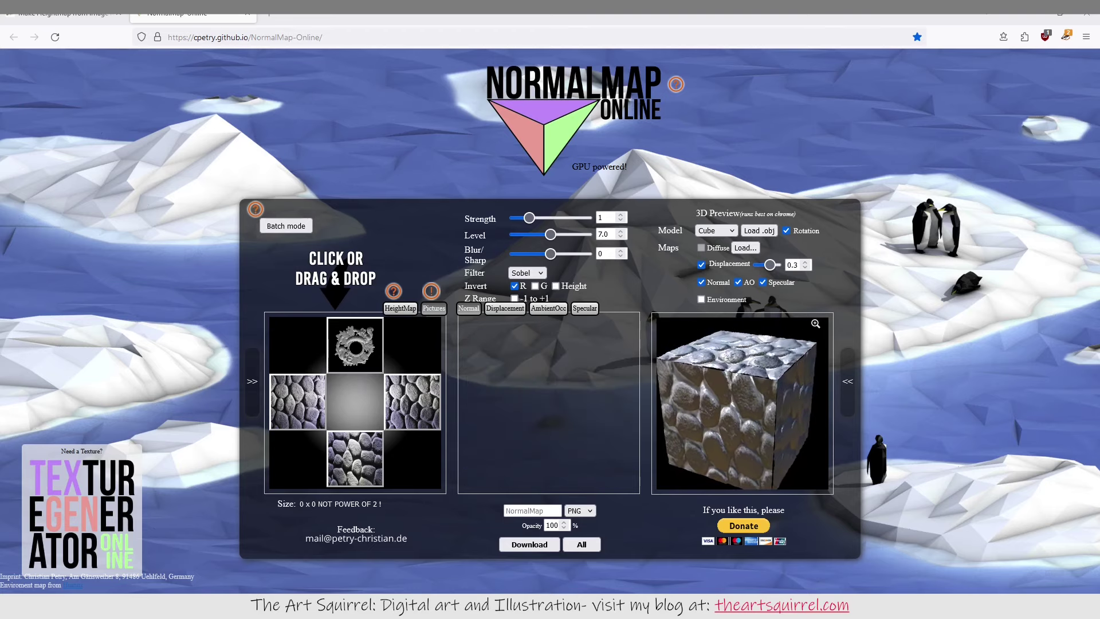
Place wreath lighting images in the bottom and left tiles and preview the relief on a still plane.
drag(383, 385, 362, 464)
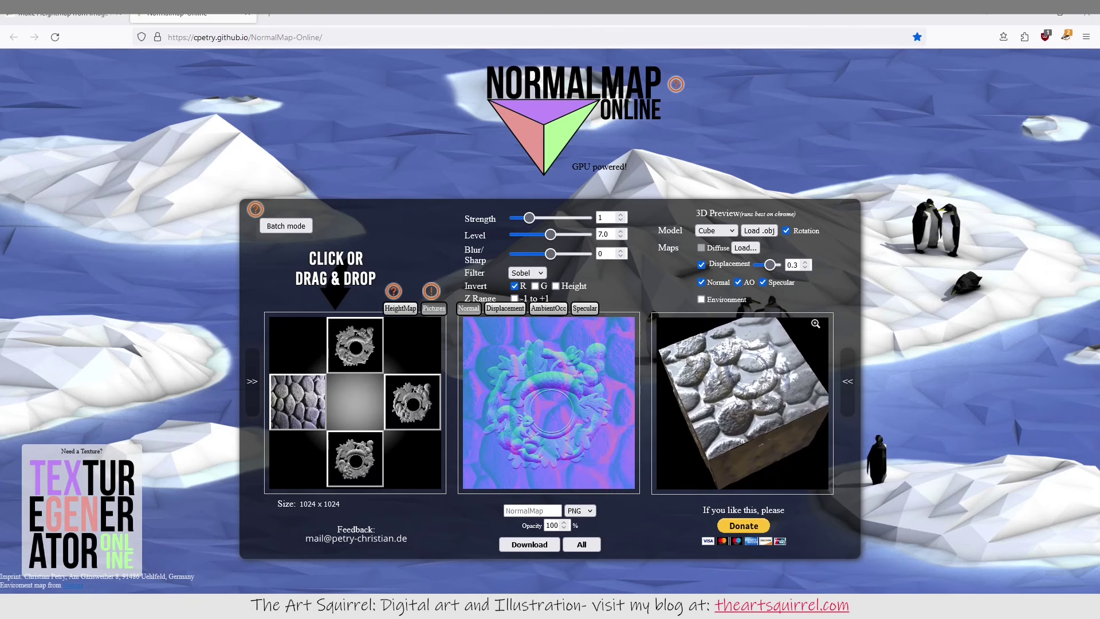
drag(378, 332, 308, 387)
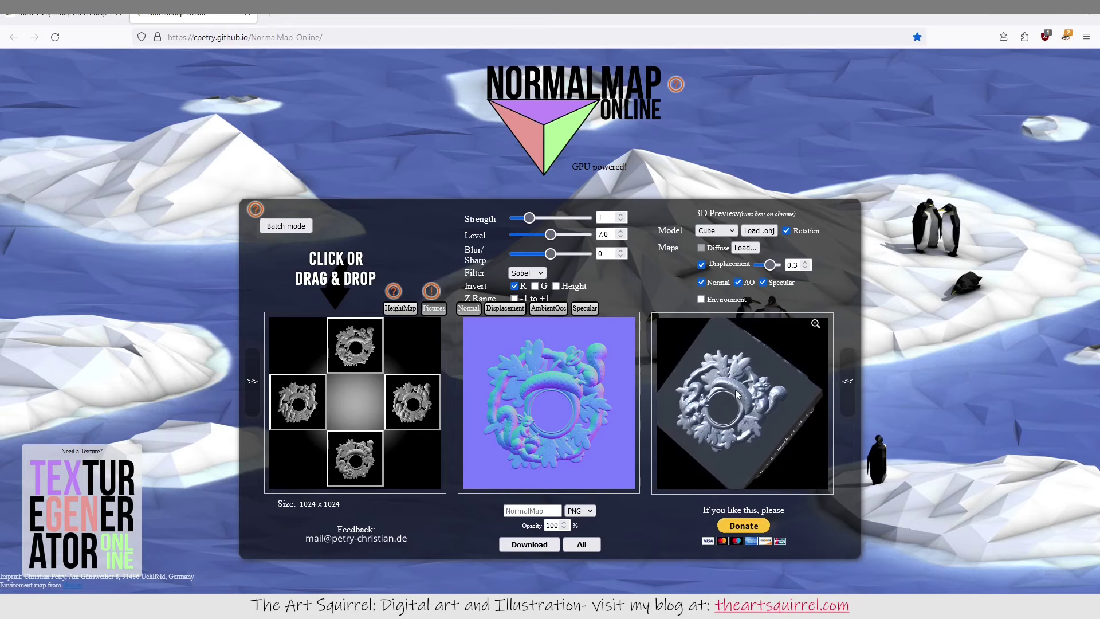
click(715, 230)
click(711, 260)
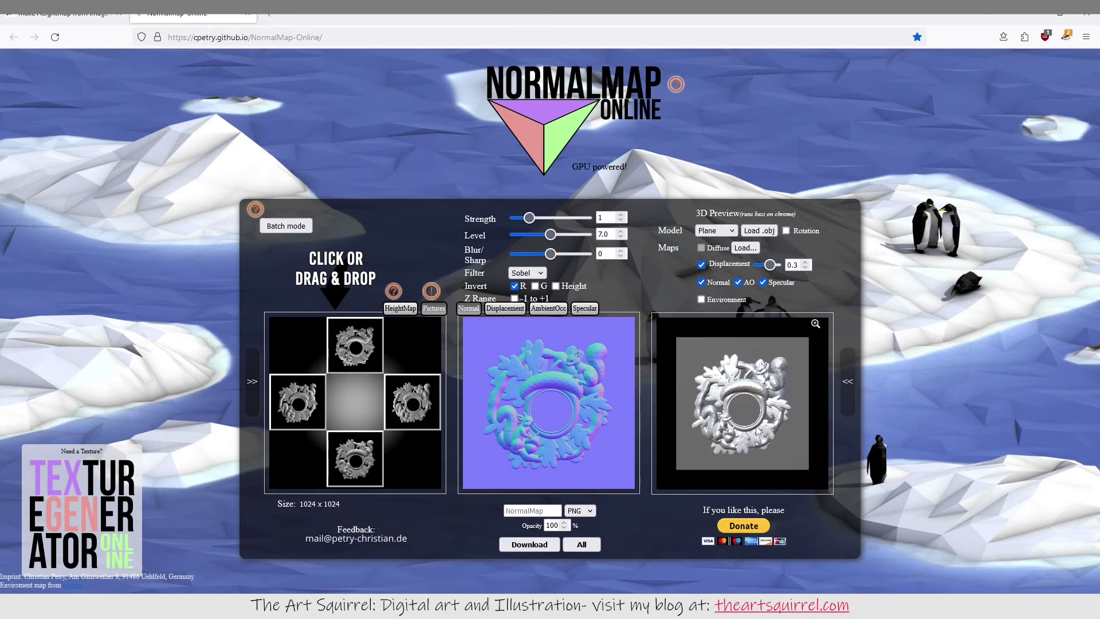
Zoom the 3D preview to check the relief, then download it as NormalMap(1).png.
scroll(741, 406, up, 2)
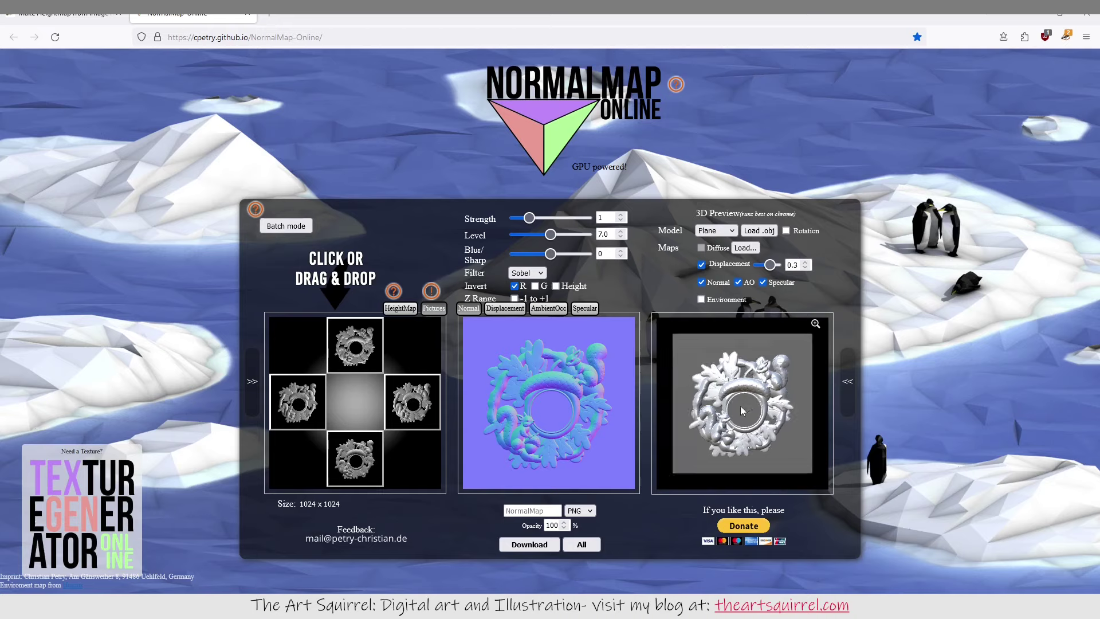
scroll(737, 391, up, 3)
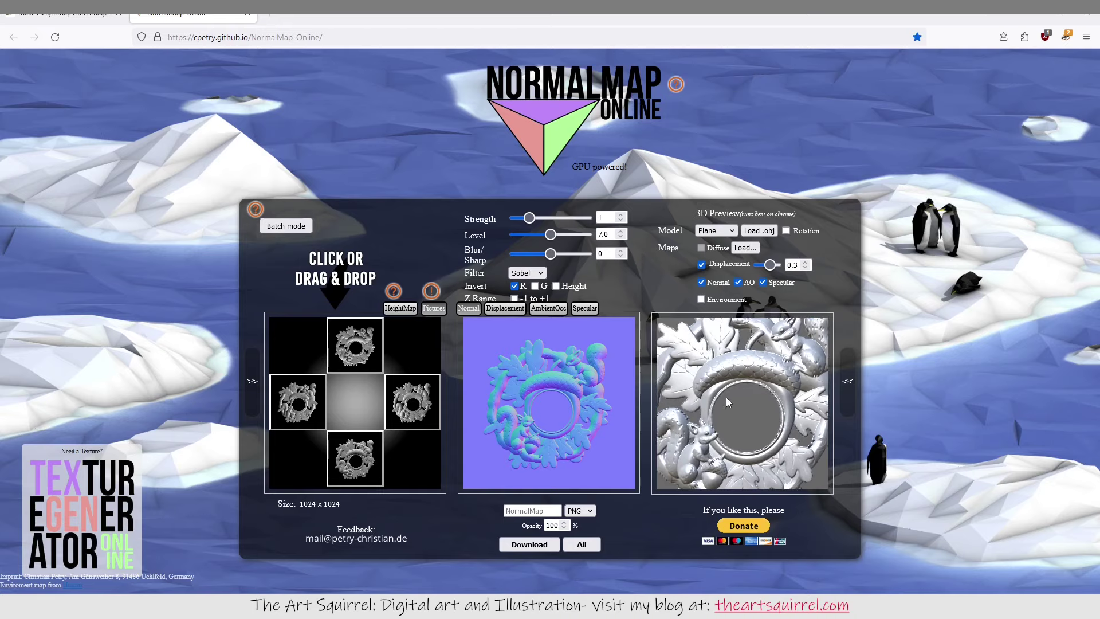
scroll(716, 401, down, 5)
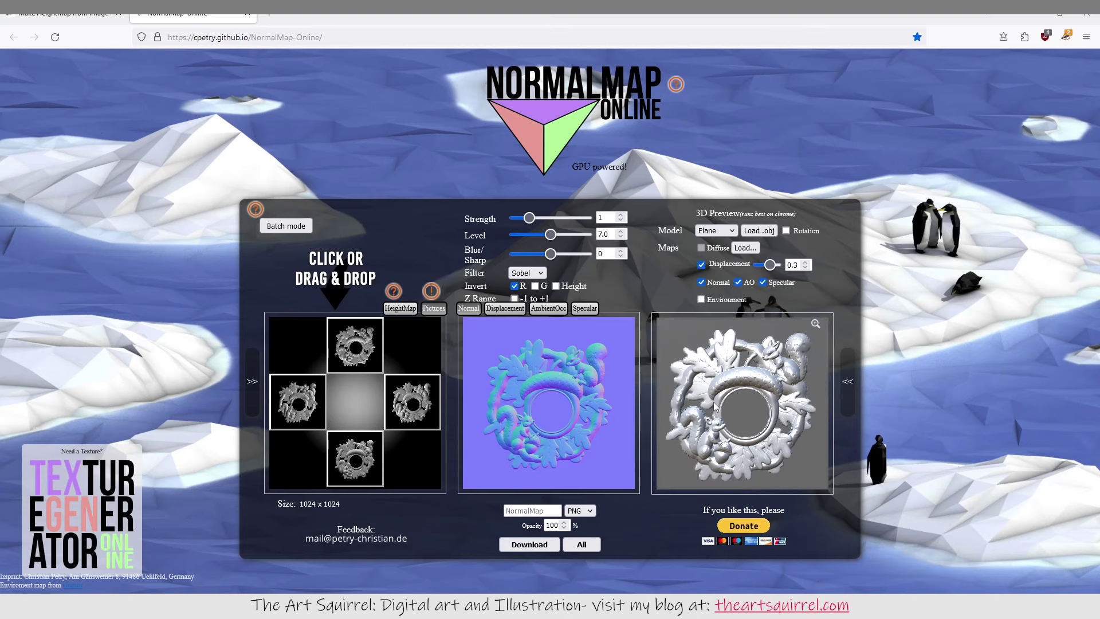
click(530, 544)
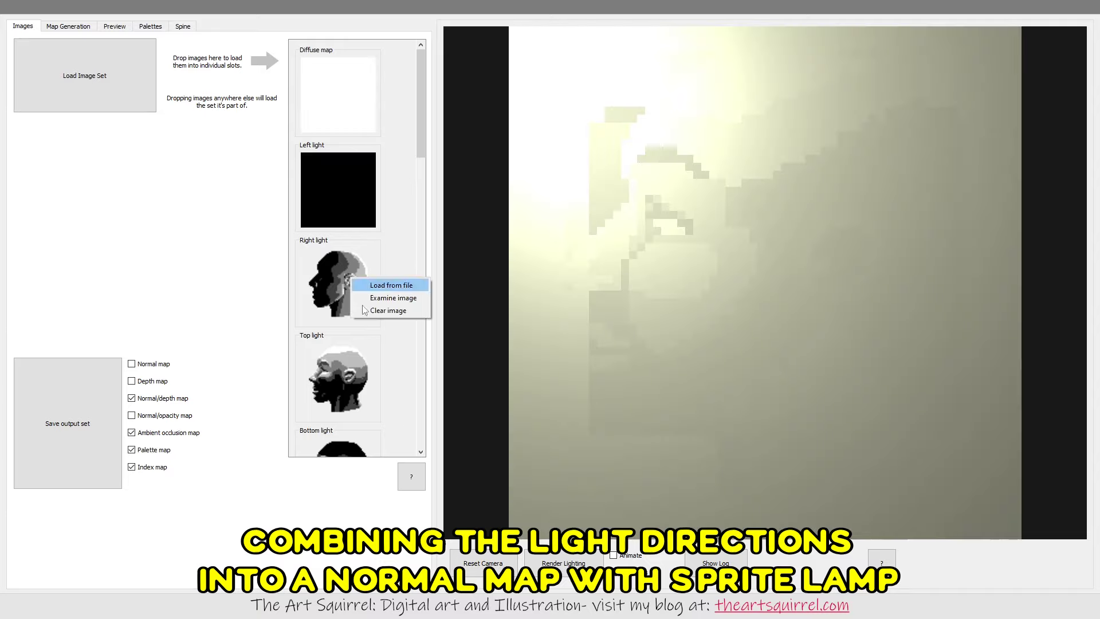
Clear the sample head's diffuse, light and specular images from their slots.
click(364, 310)
right_click(356, 335)
click(366, 366)
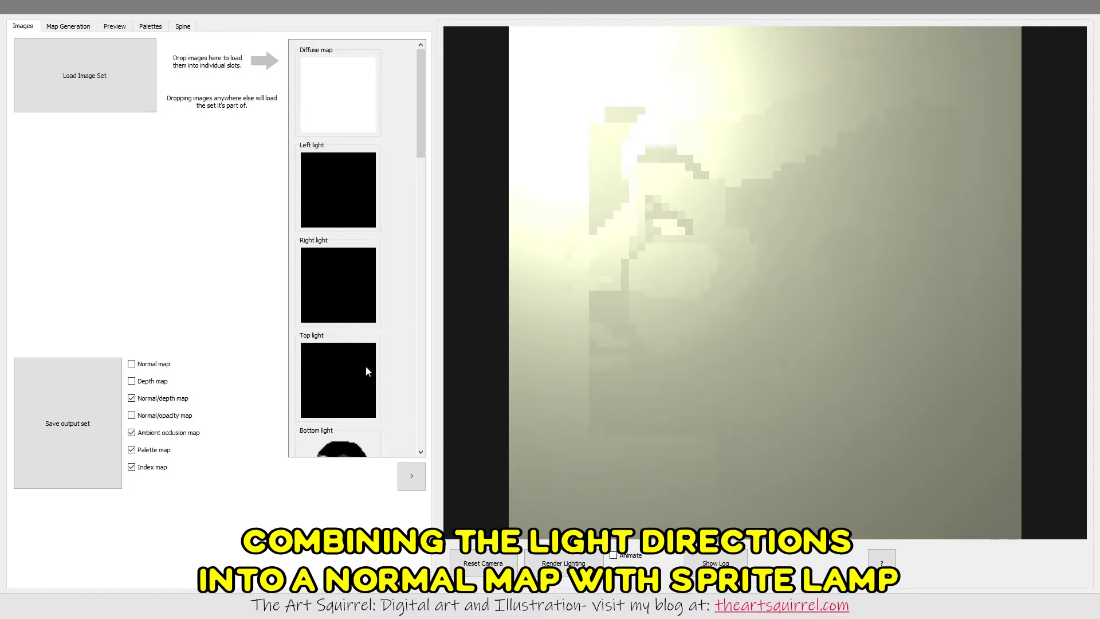
scroll(355, 287, down, 3)
right_click(417, 337)
scroll(348, 358, down, 1)
right_click(346, 358)
click(359, 365)
scroll(360, 364, down, 1)
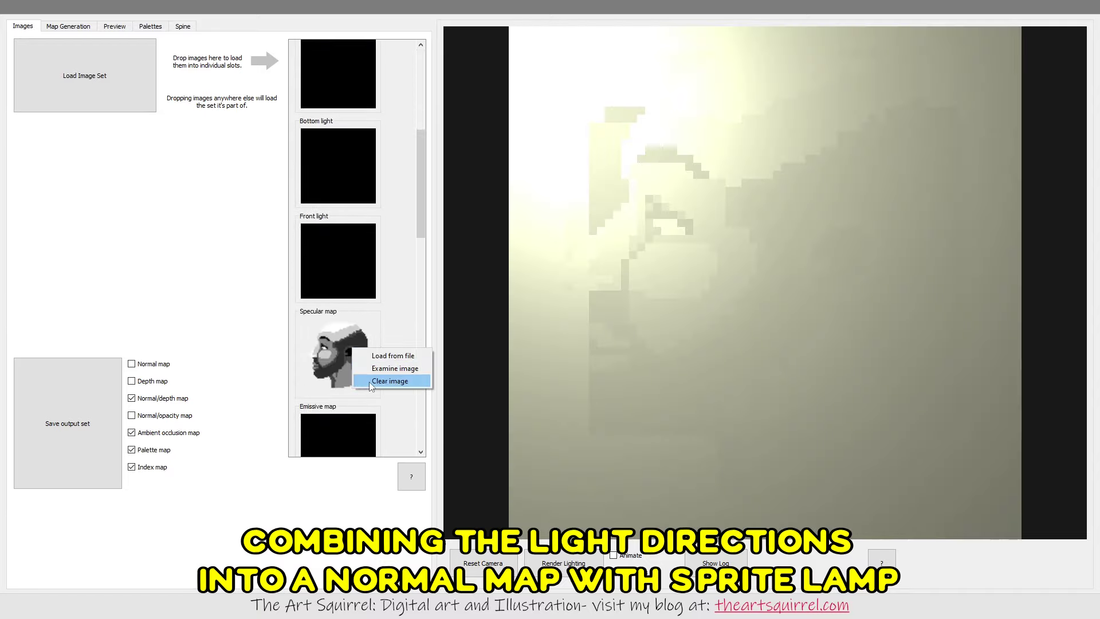
click(390, 381)
scroll(417, 239, down, 3)
drag(417, 240, 435, 79)
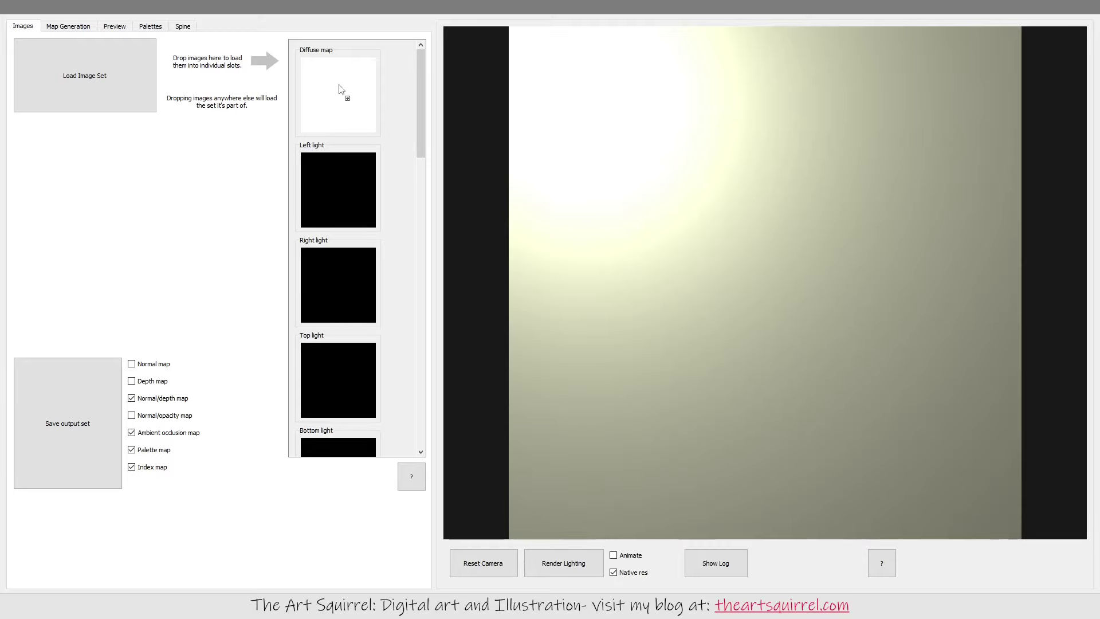
Load the wreath images into the Diffuse and light slots.
drag(339, 89, 332, 100)
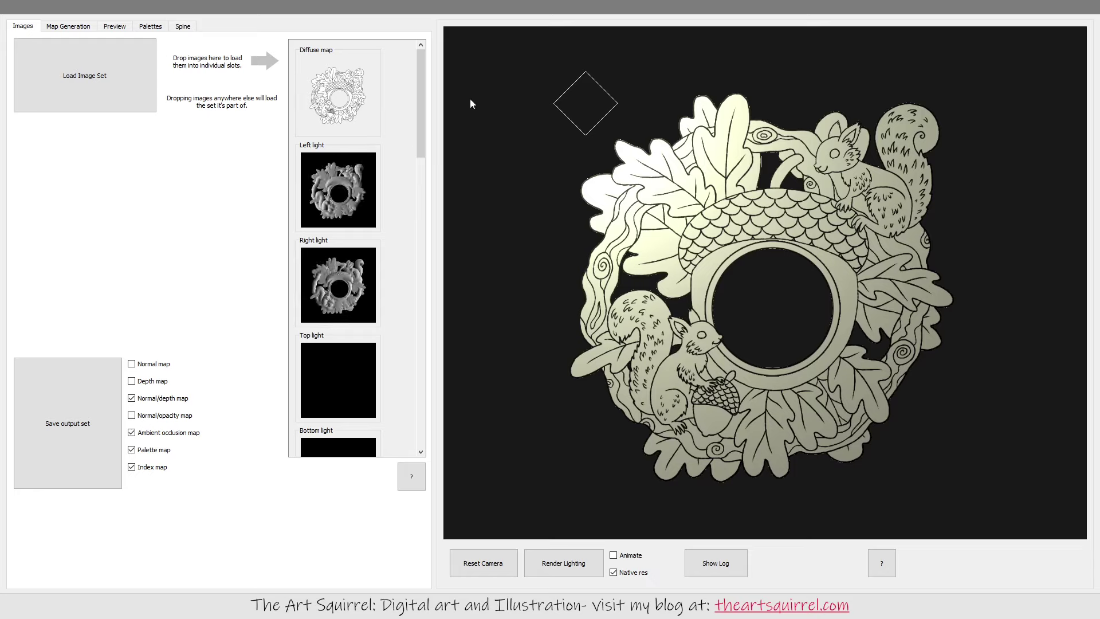
scroll(402, 143, down, 4)
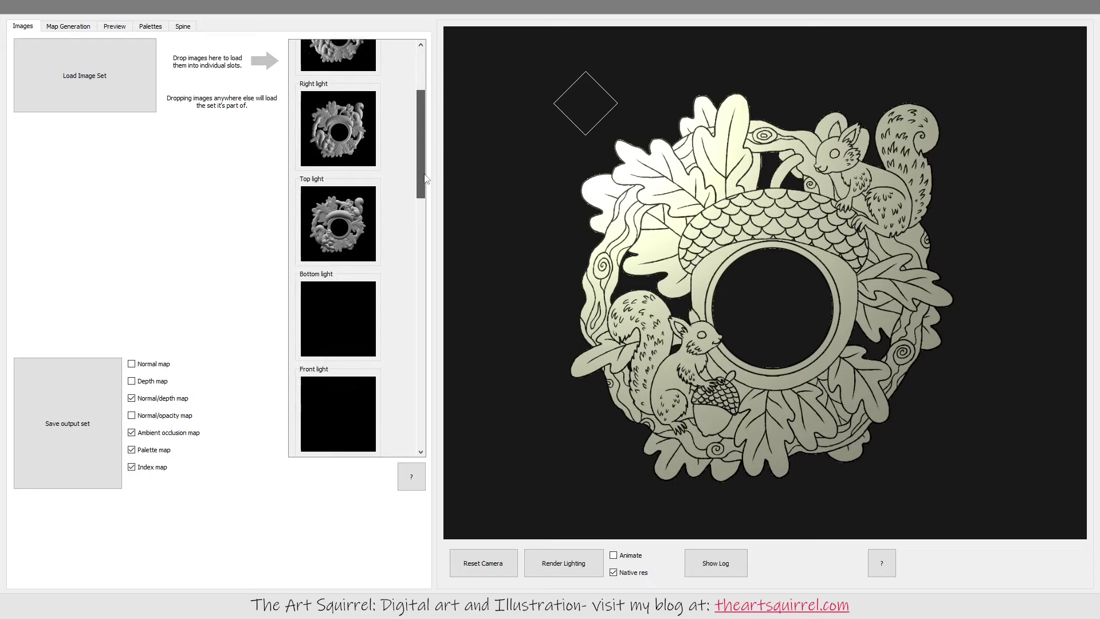
scroll(401, 144, down, 2)
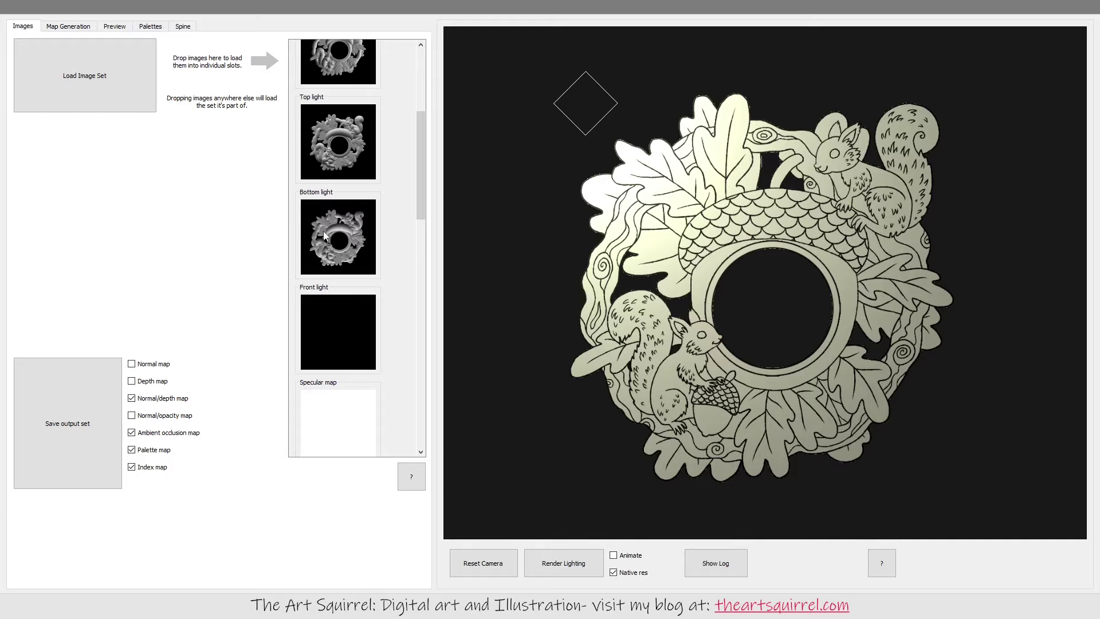
click(58, 27)
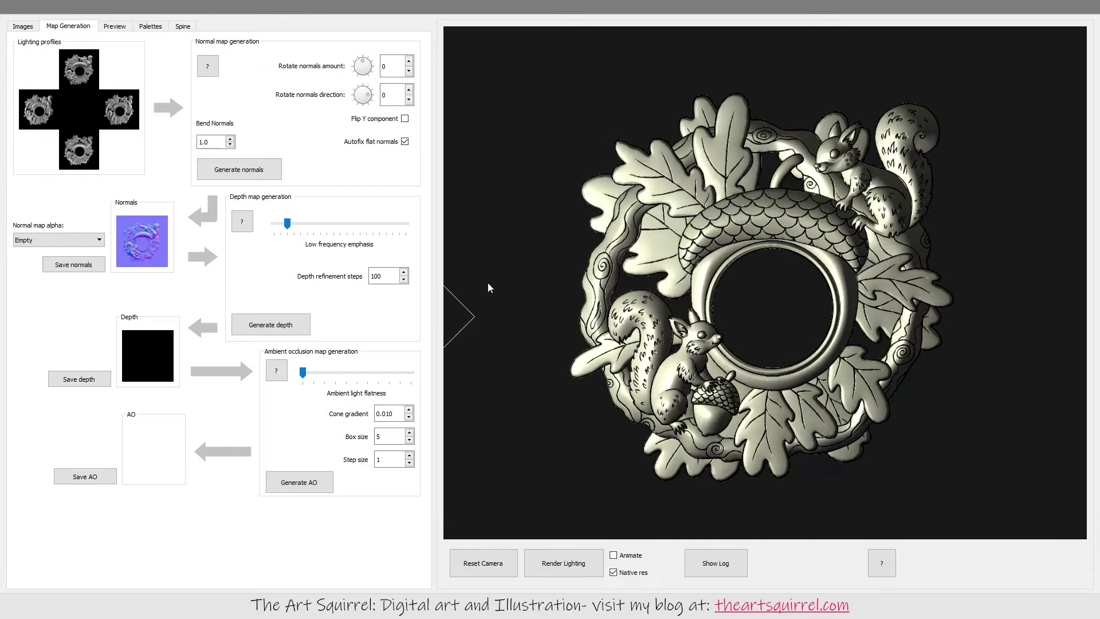
Light the wreath from its left, enable Gloss from spec alpha, and show the normal map.
drag(1046, 368, 521, 272)
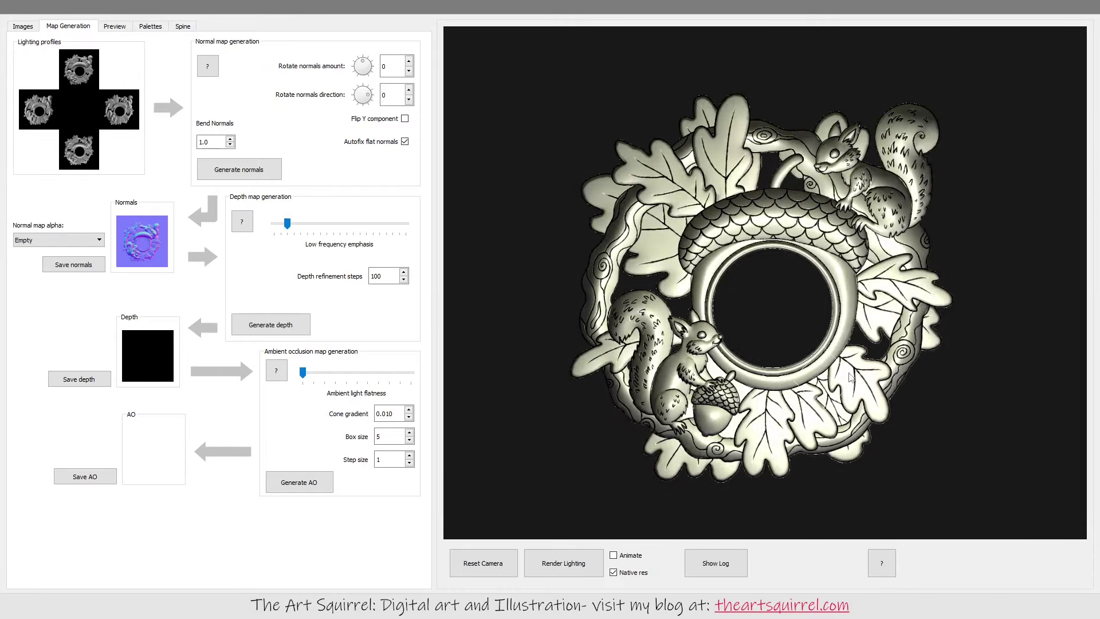
click(114, 26)
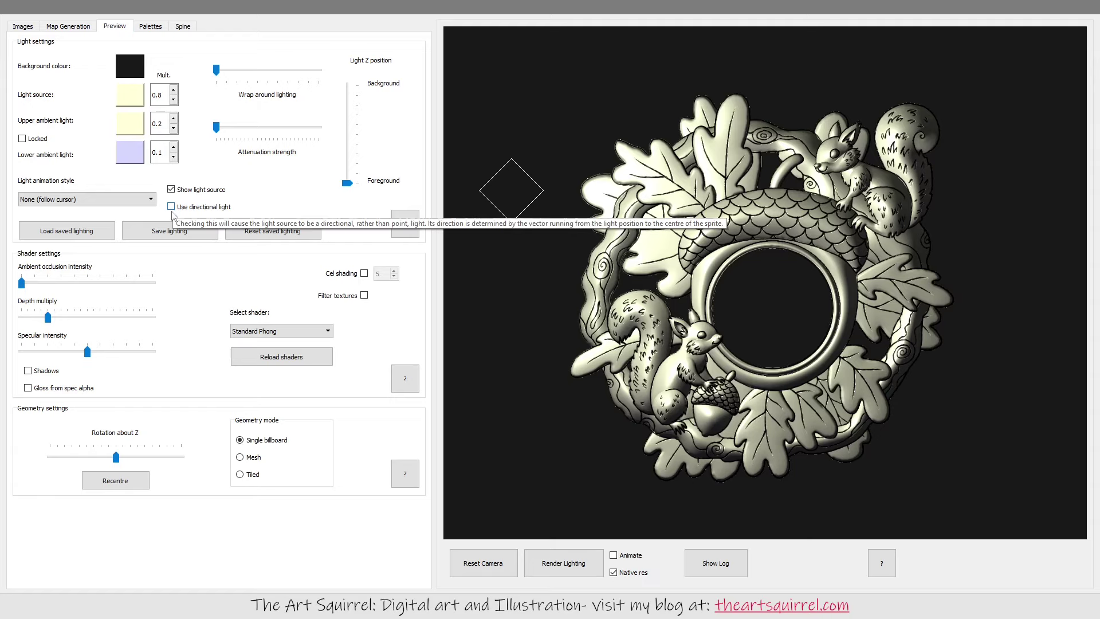
click(28, 388)
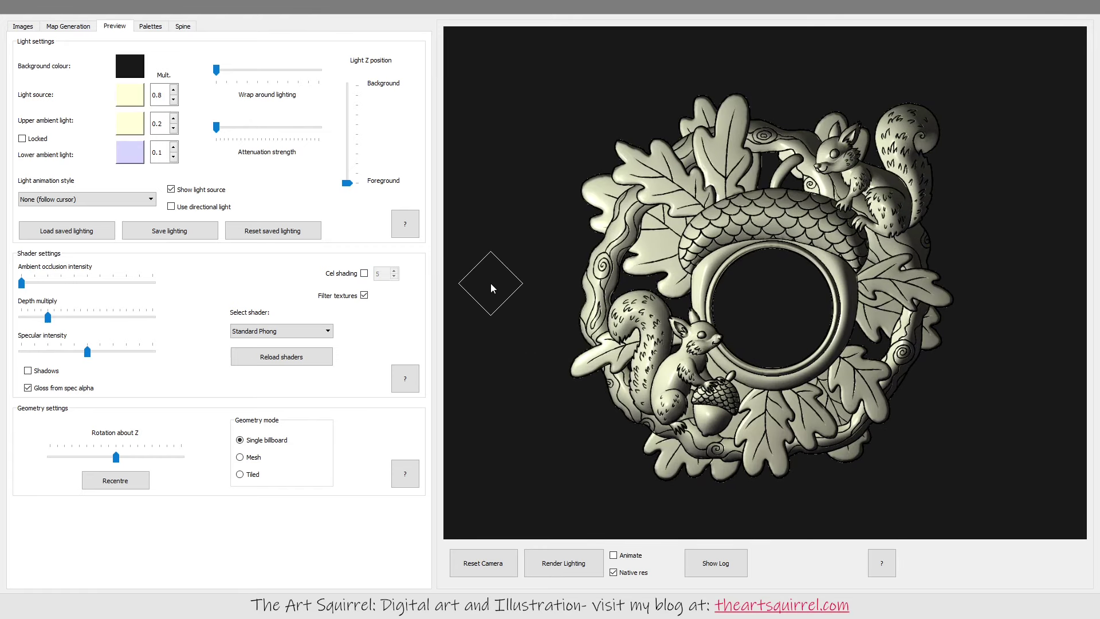
click(65, 29)
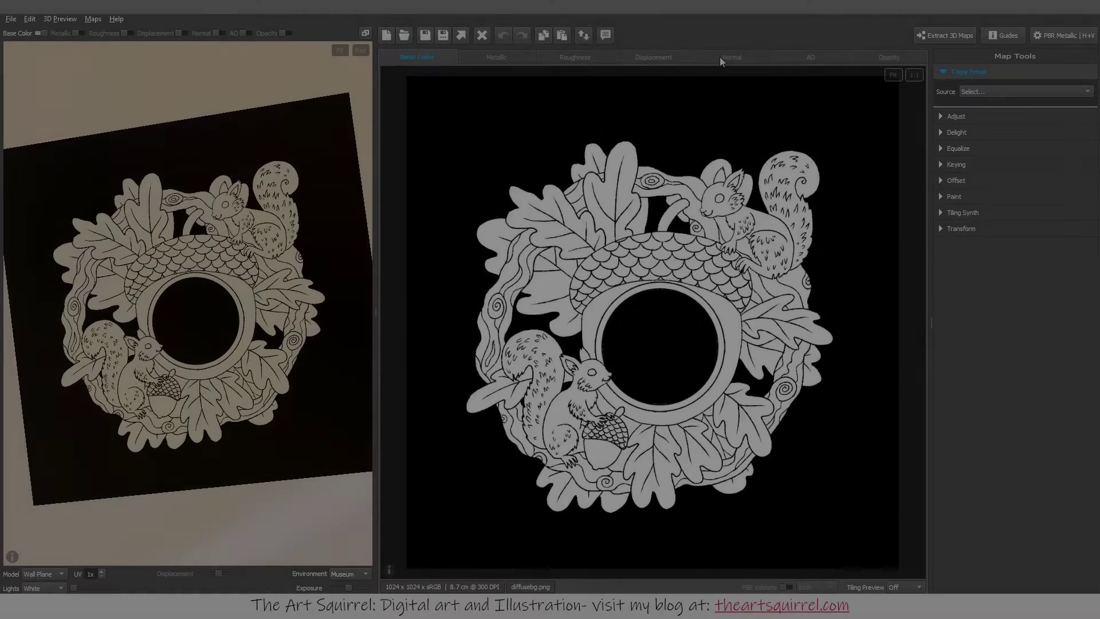
click(720, 57)
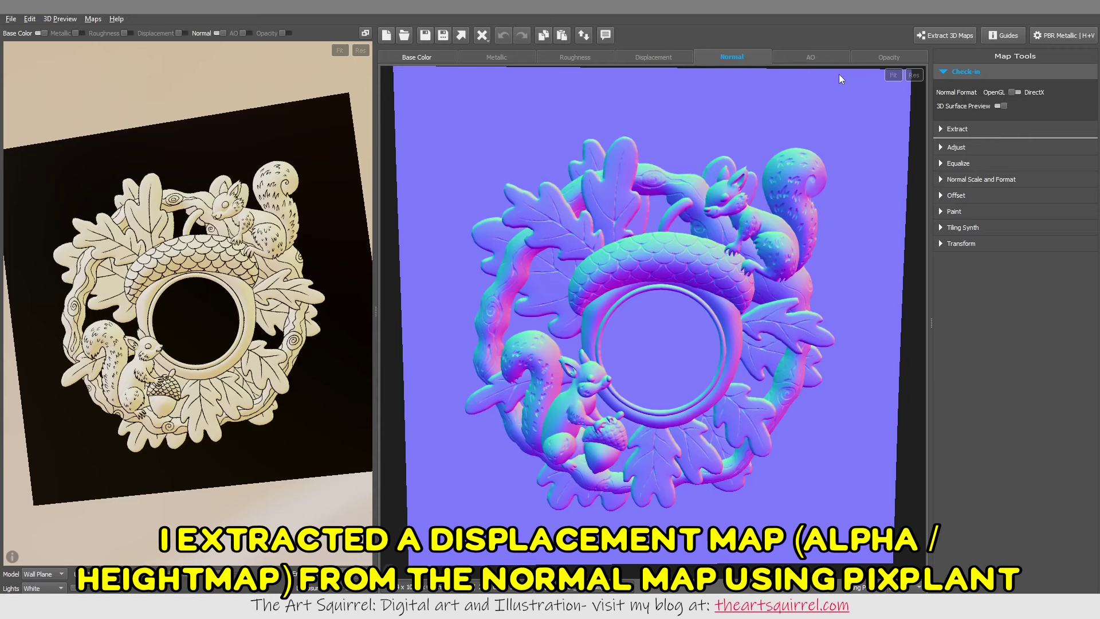
Extract a Displacement map from the wreath normal map and preview it with Base Color off.
click(930, 39)
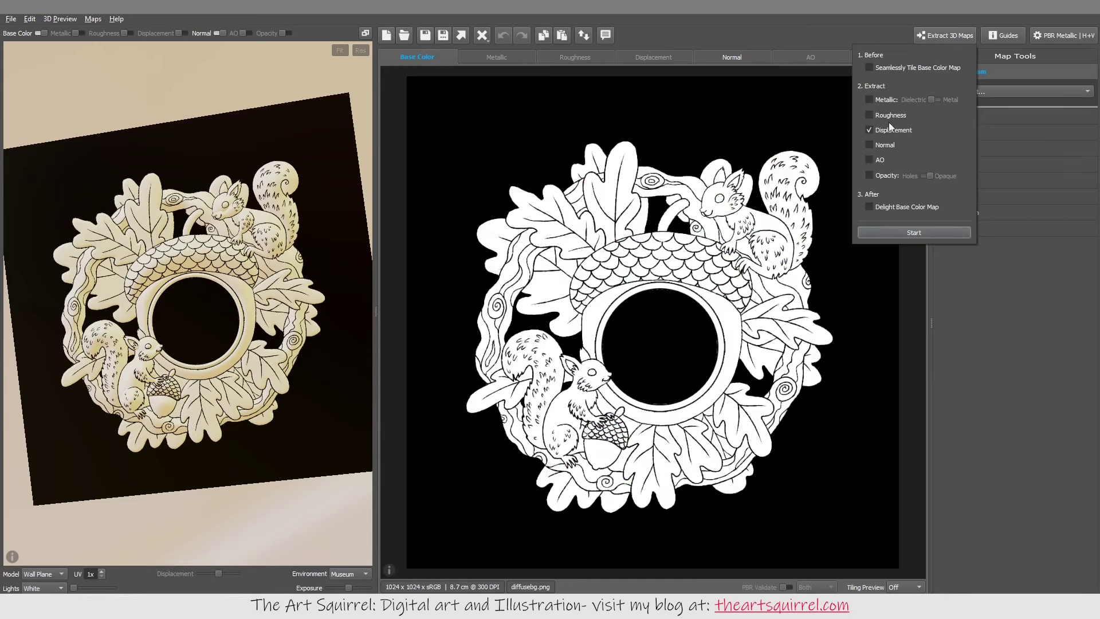
click(896, 232)
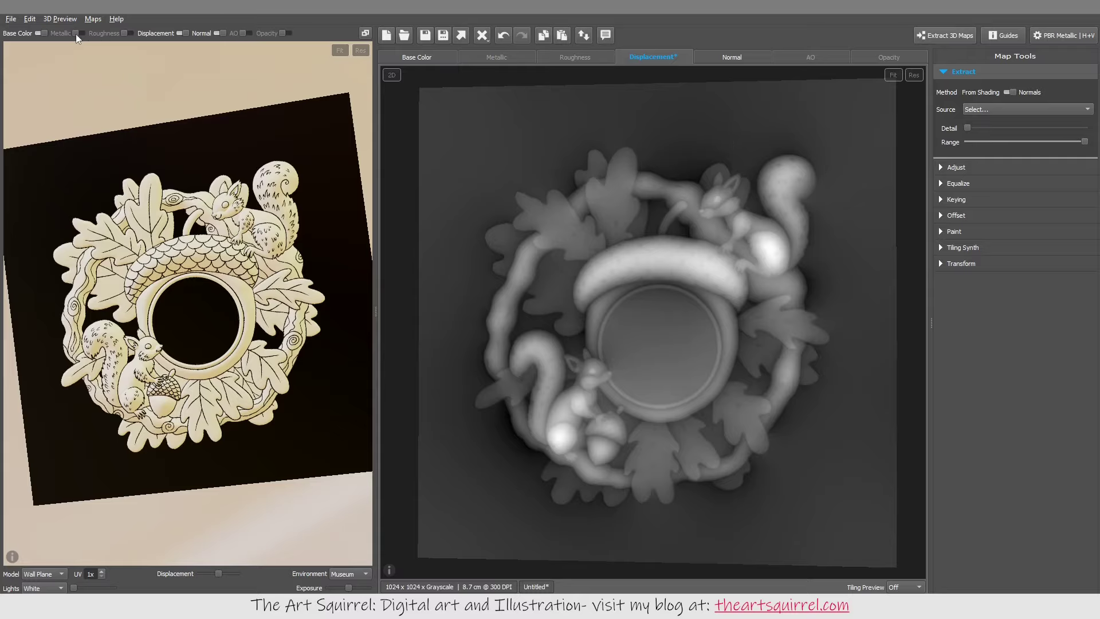
click(40, 34)
mouse_move(255, 346)
mouse_down()
mouse_move(245, 238)
mouse_move(245, 344)
mouse_move(189, 381)
mouse_move(267, 322)
mouse_move(262, 341)
mouse_up()
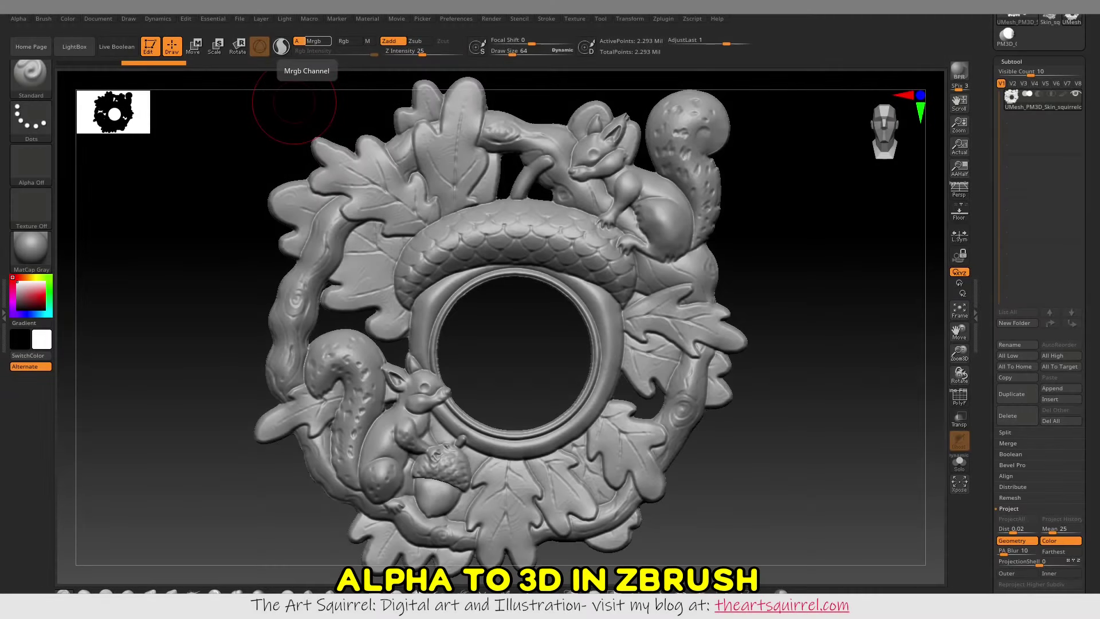
click(18, 19)
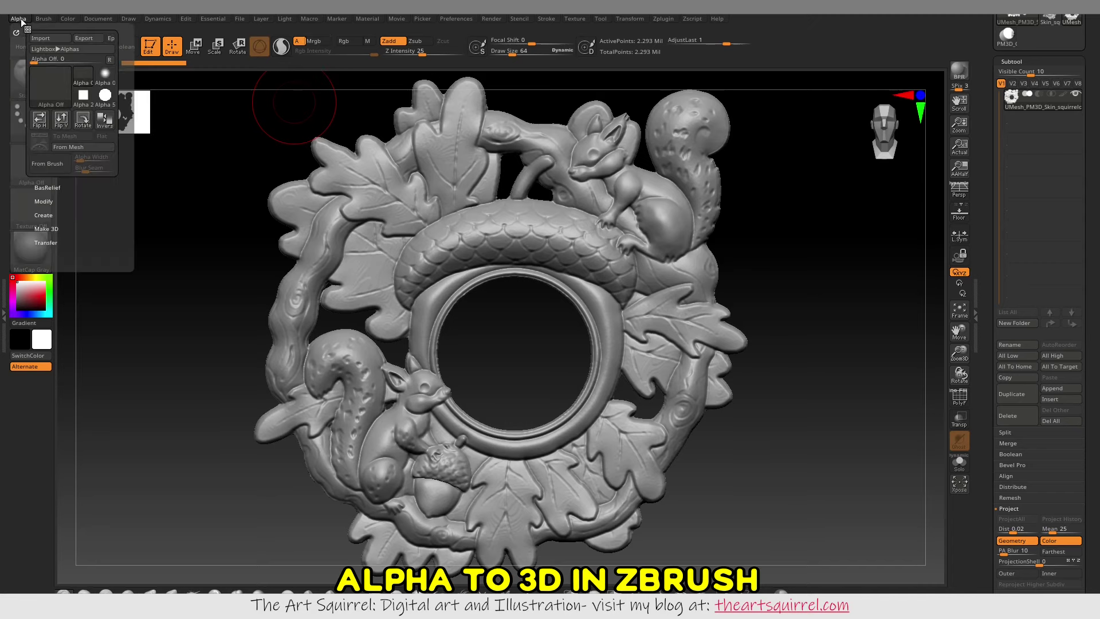
Make a 3D alpha at 2048 map size and transfer it into the 3DAlpha01 mesh.
click(56, 146)
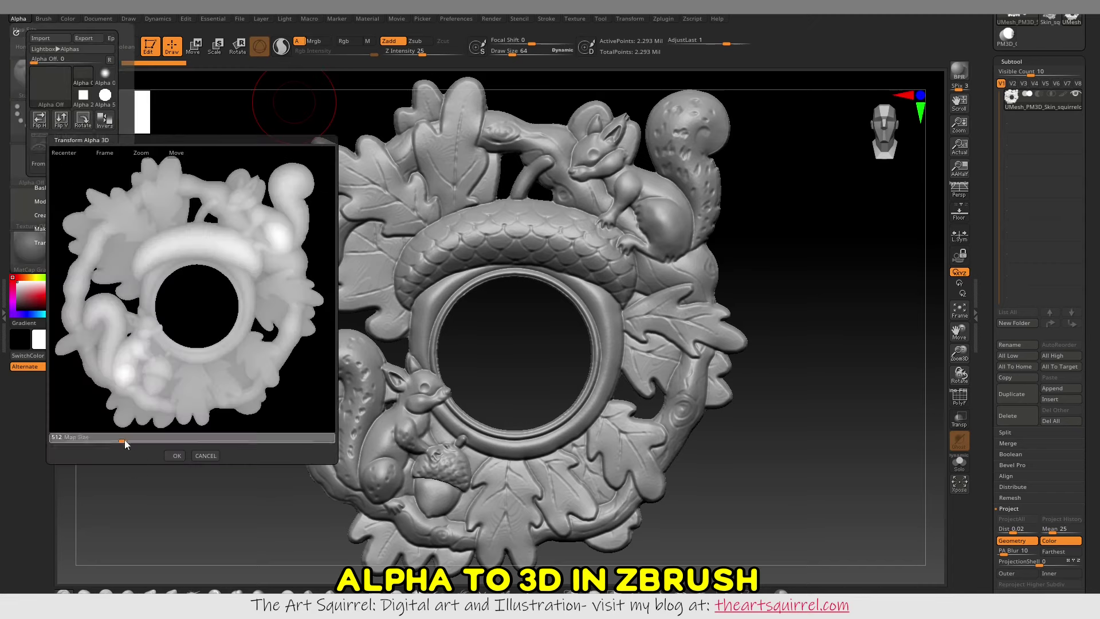
drag(323, 445, 352, 446)
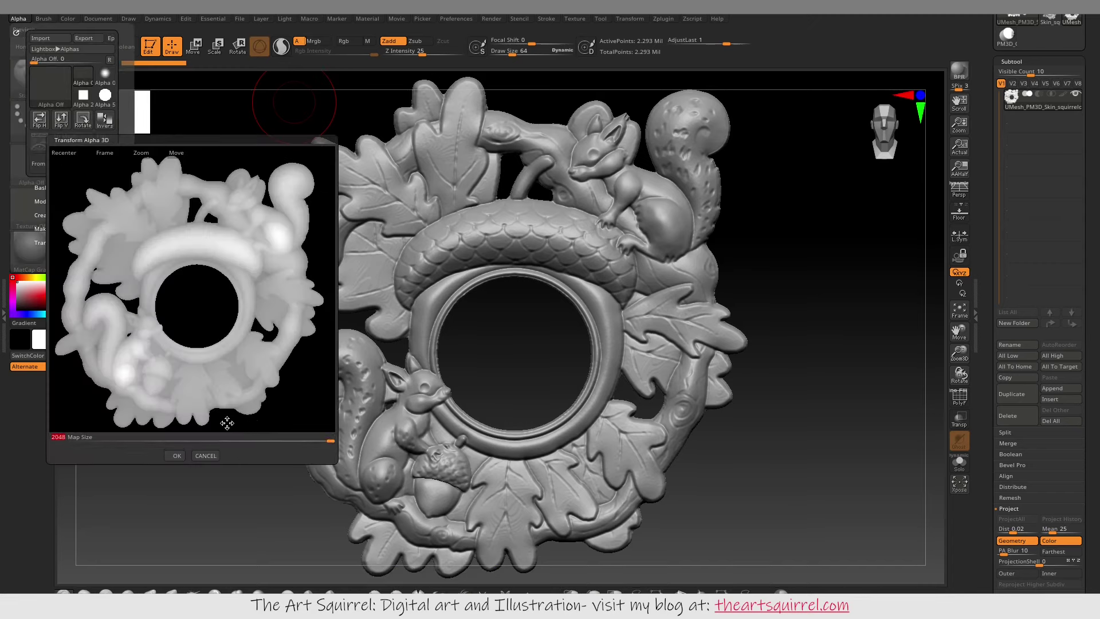
click(174, 456)
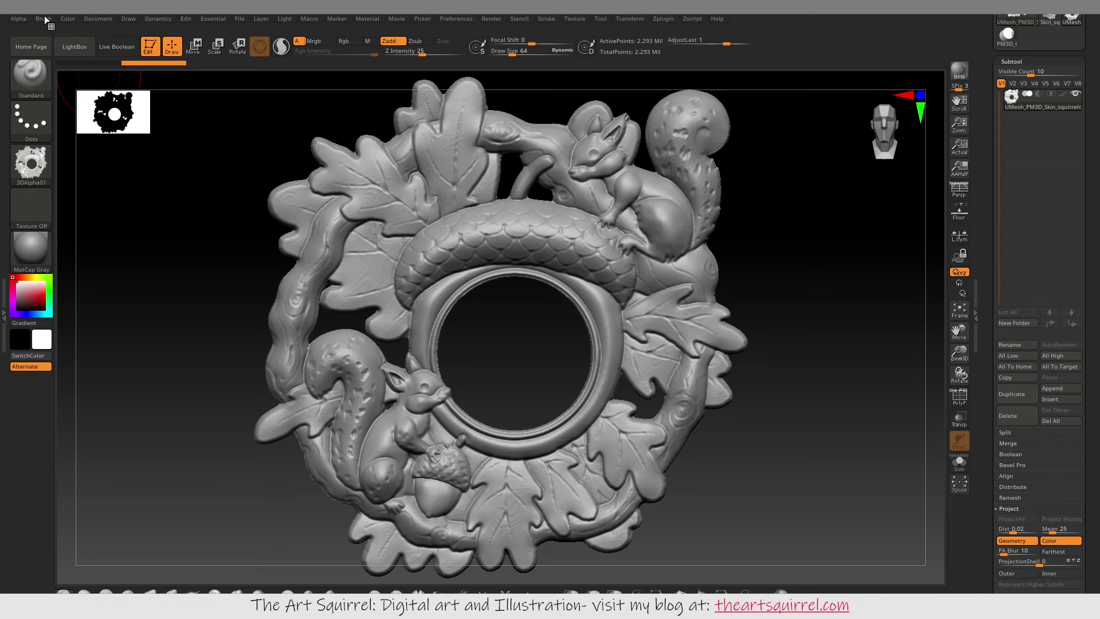
click(18, 19)
click(65, 158)
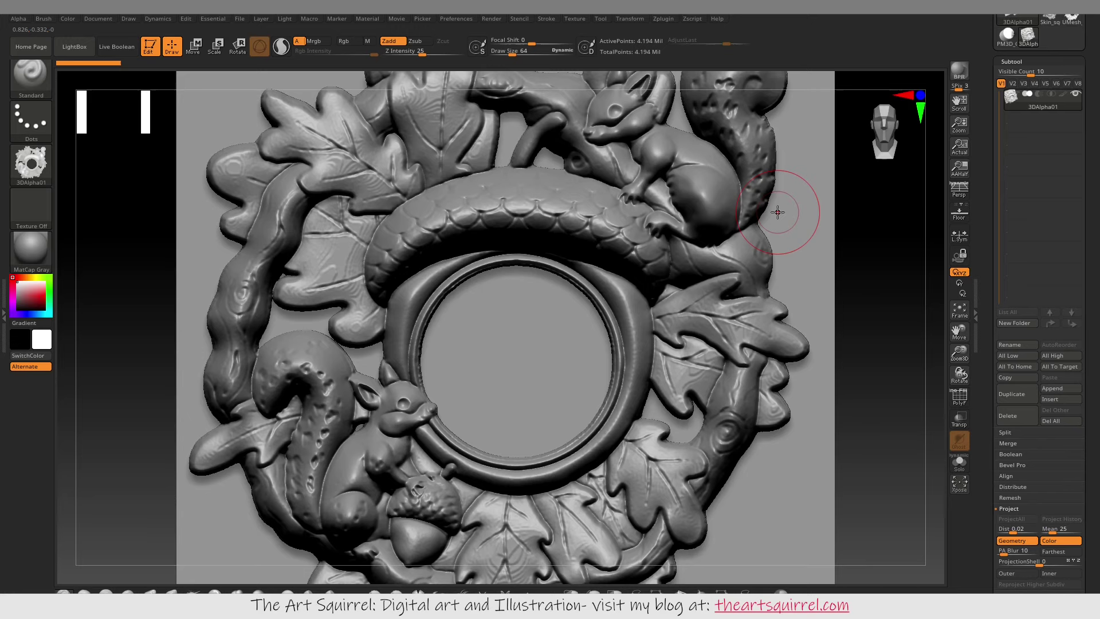
Squash the wreath's depth in side view and KnifeRect-slice off its back.
click(194, 46)
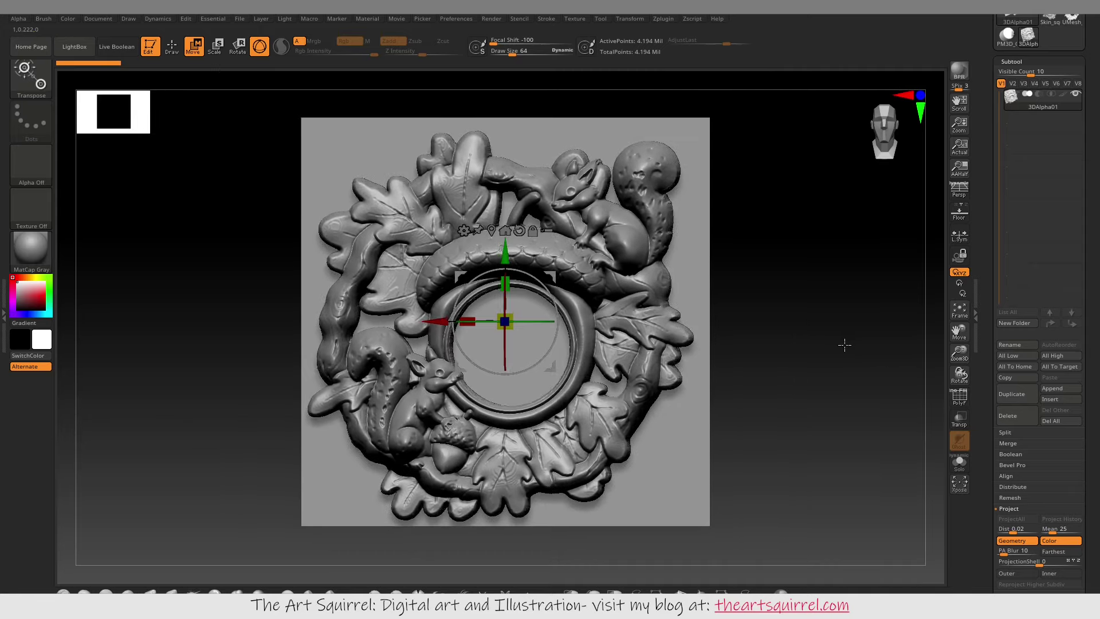
shift+drag(842, 343, 798, 346)
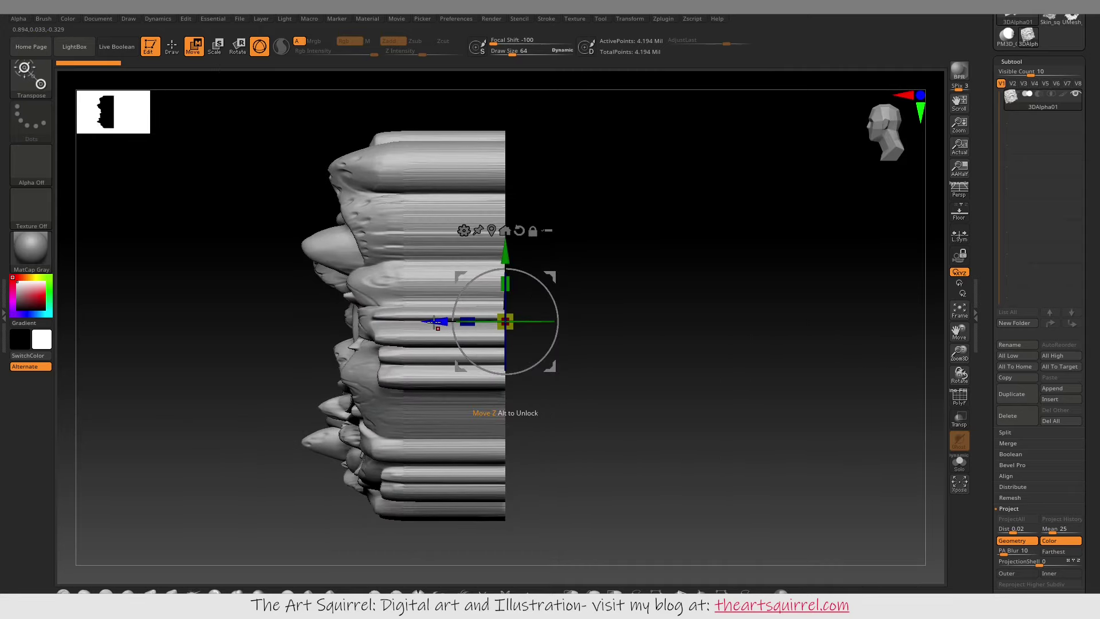
mouse_move(464, 321)
mouse_down()
mouse_move(590, 321)
mouse_move(632, 377)
mouse_move(576, 376)
mouse_up()
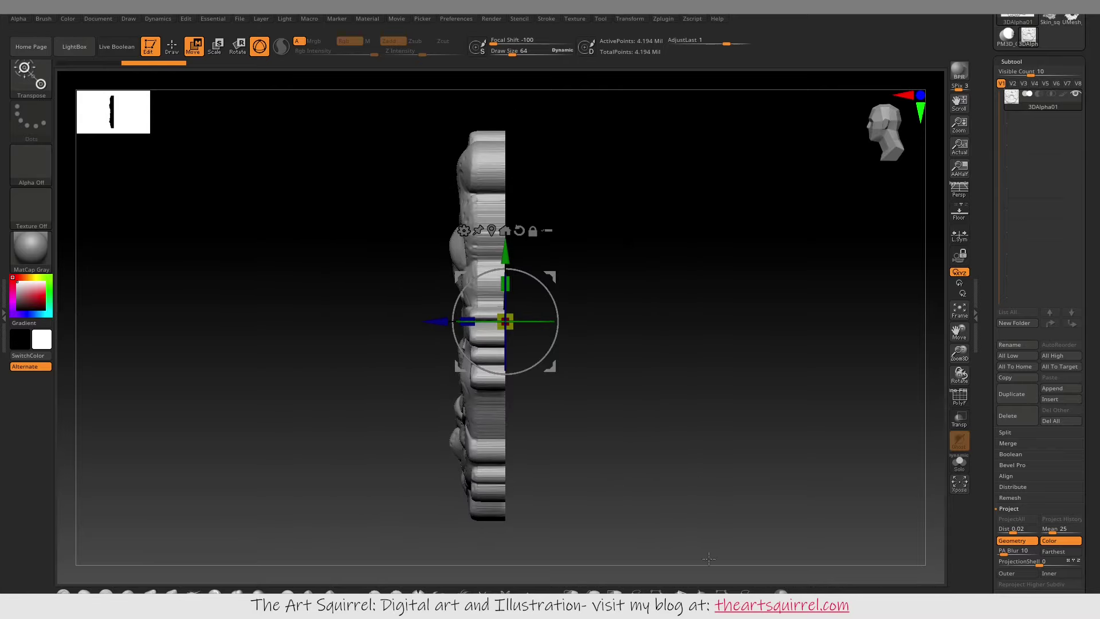
key(q)
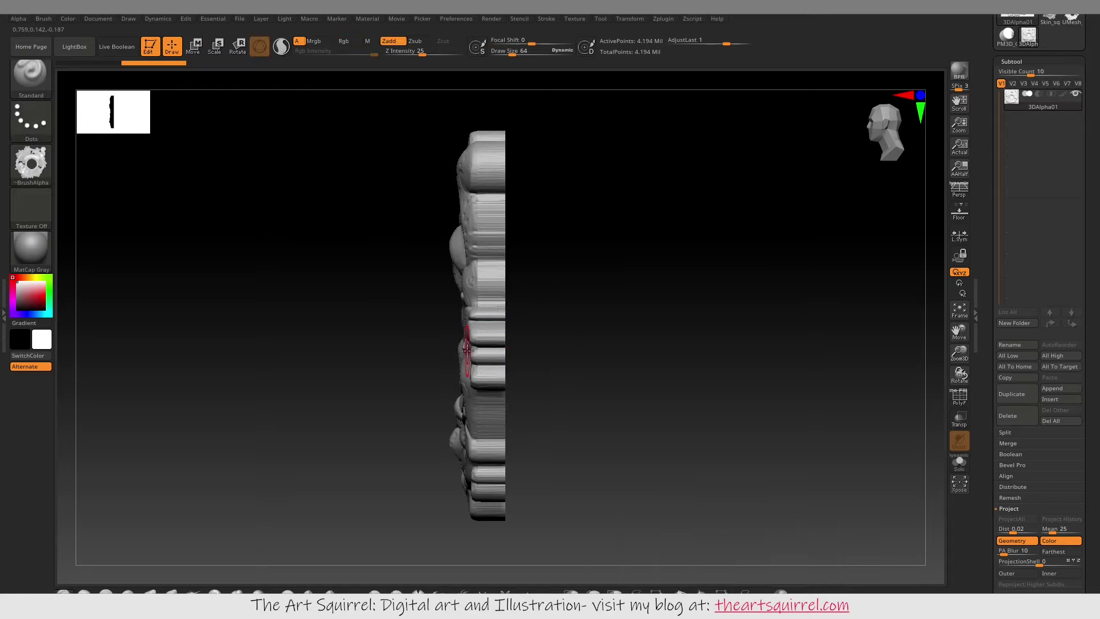
ctrl+shift+drag(550, 534, 488, 109)
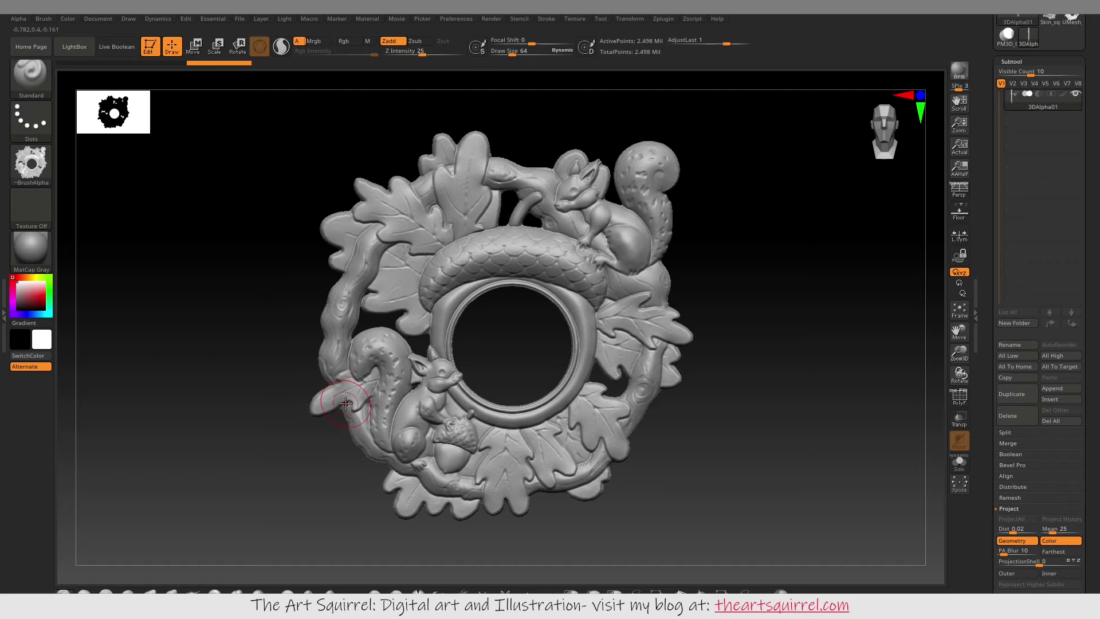
Show the wreath's dense polygon wireframe, with DynaMesh resolution 128 visible, and zoom in to inspect it.
click(1012, 61)
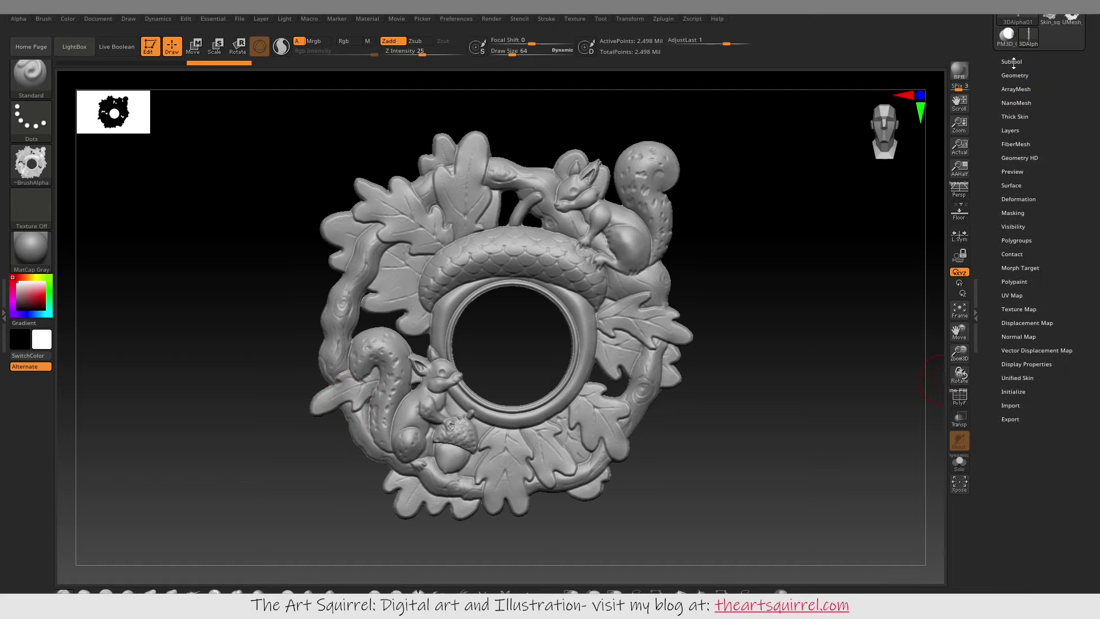
click(1015, 75)
click(1007, 230)
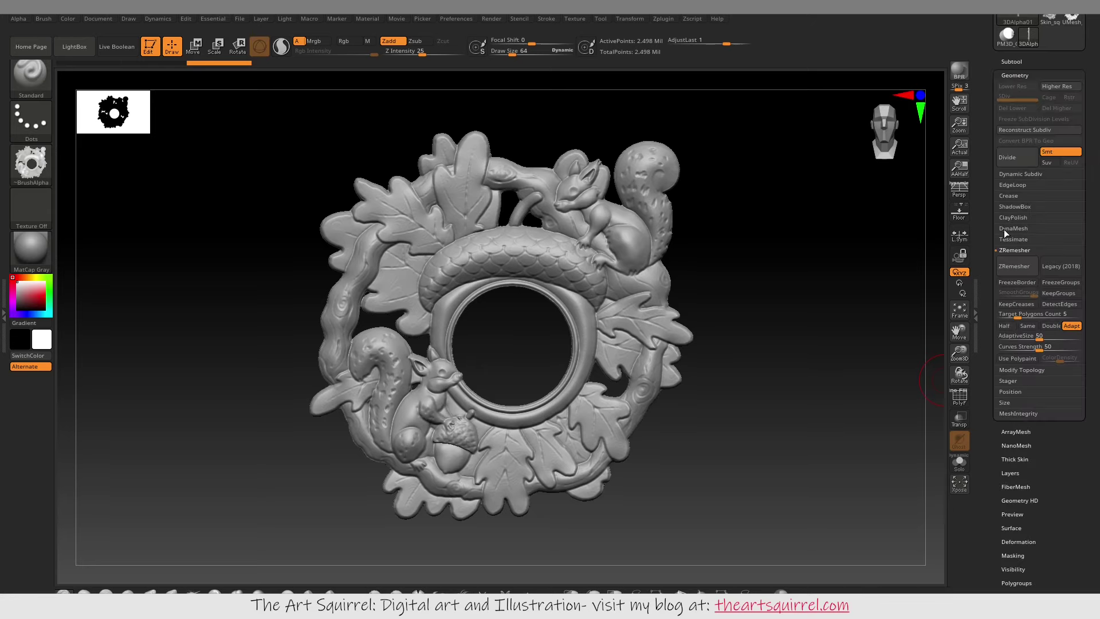
click(961, 398)
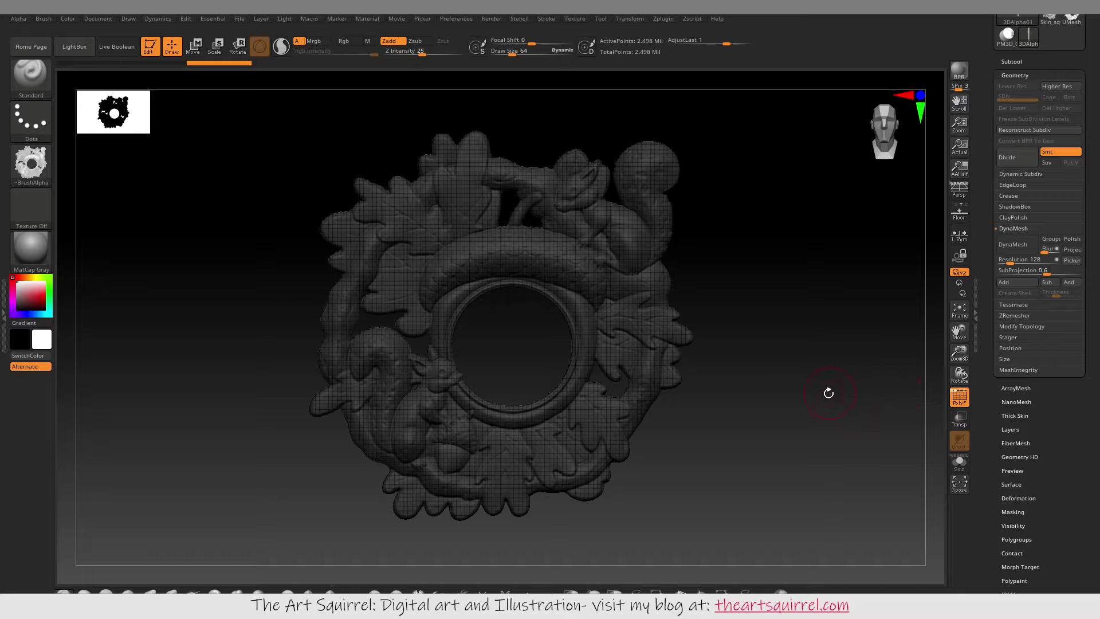
mouse_move(831, 388)
alt+mouse_down()
mouse_move(928, 517)
mouse_move(897, 477)
mouse_move(774, 410)
alt+mouse_up()
click(966, 394)
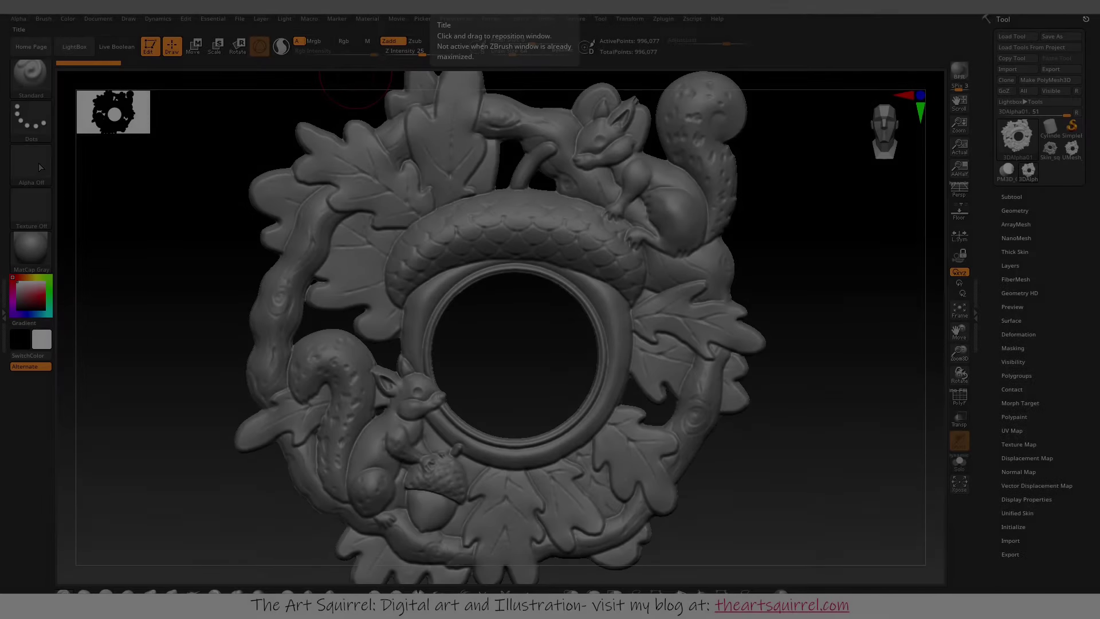
Import separated layer 1 from the seperatedm folder as a new alpha.
click(40, 168)
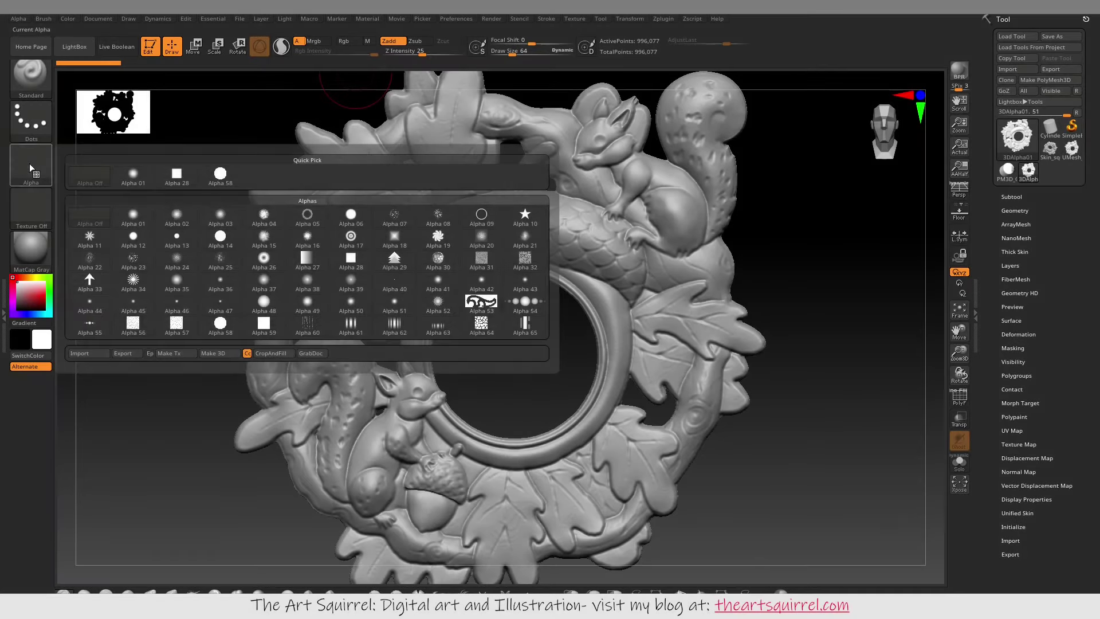
click(80, 353)
double_click(326, 103)
mouse_move(31, 165)
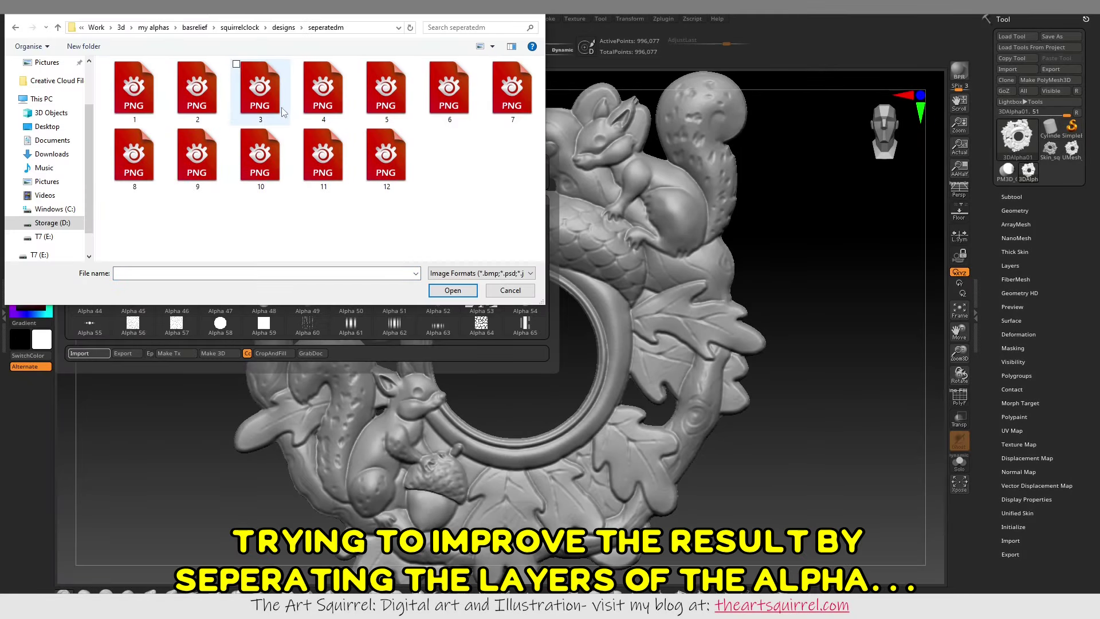
click(134, 91)
click(453, 290)
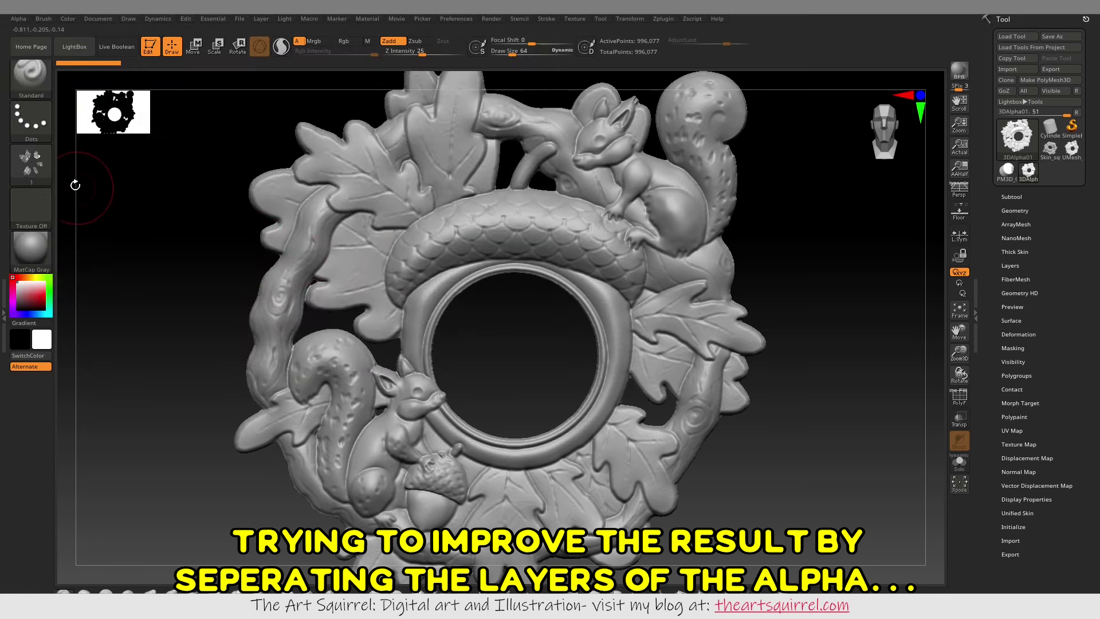
Convert the imported alpha into a 3D leaf-cluster mesh with Make 3D.
click(18, 18)
click(46, 87)
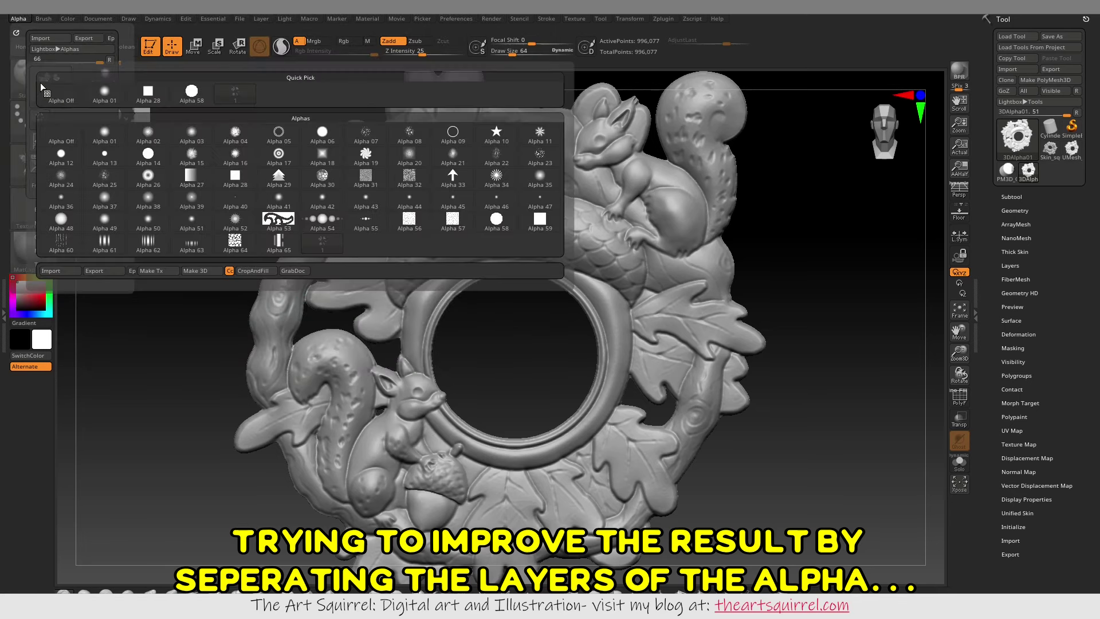
click(18, 19)
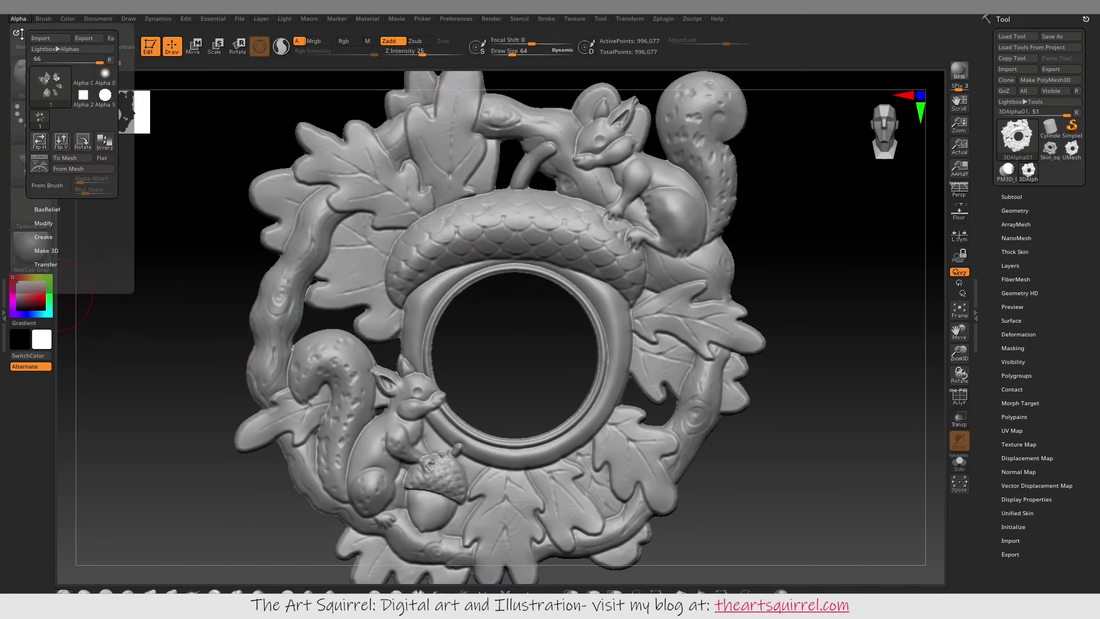
click(68, 161)
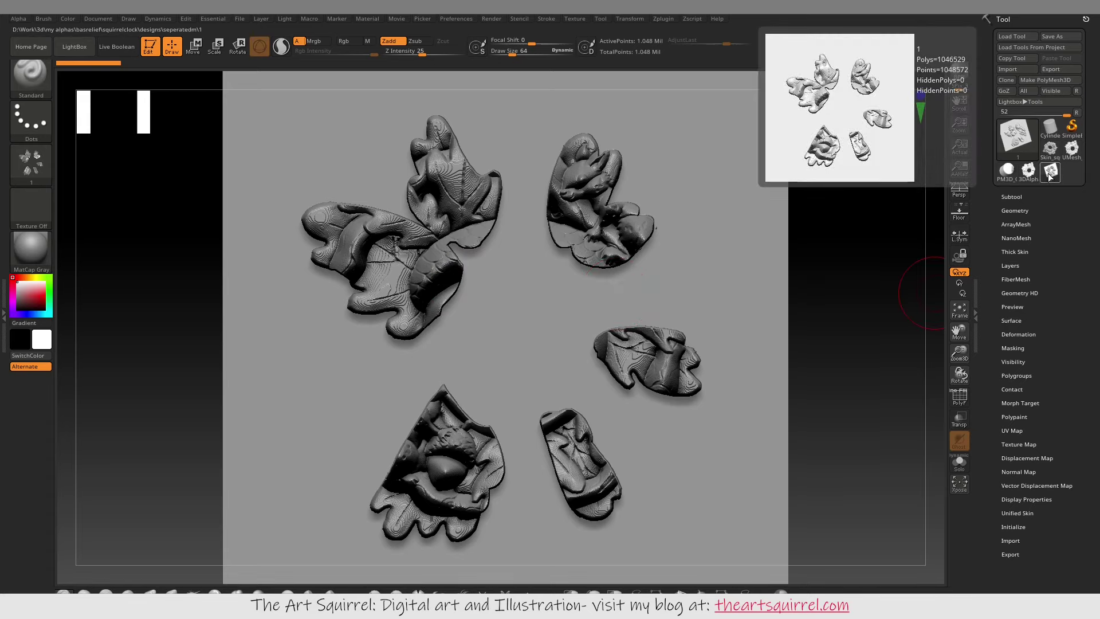
Turn the leaf mesh to a side view and scale its depth along Z with the Transpose gizmo.
click(195, 45)
click(172, 46)
mouse_move(212, 143)
mouse_down()
mouse_move(771, 305)
mouse_move(235, 94)
mouse_up()
click(196, 46)
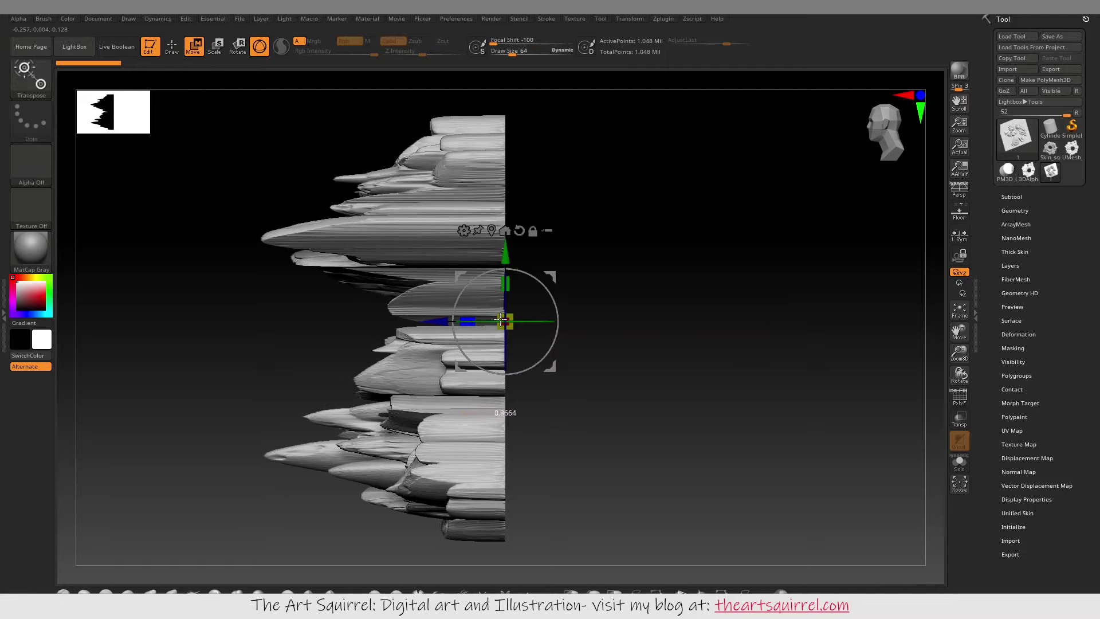
mouse_move(573, 320)
mouse_down()
mouse_move(668, 319)
mouse_move(659, 322)
mouse_up()
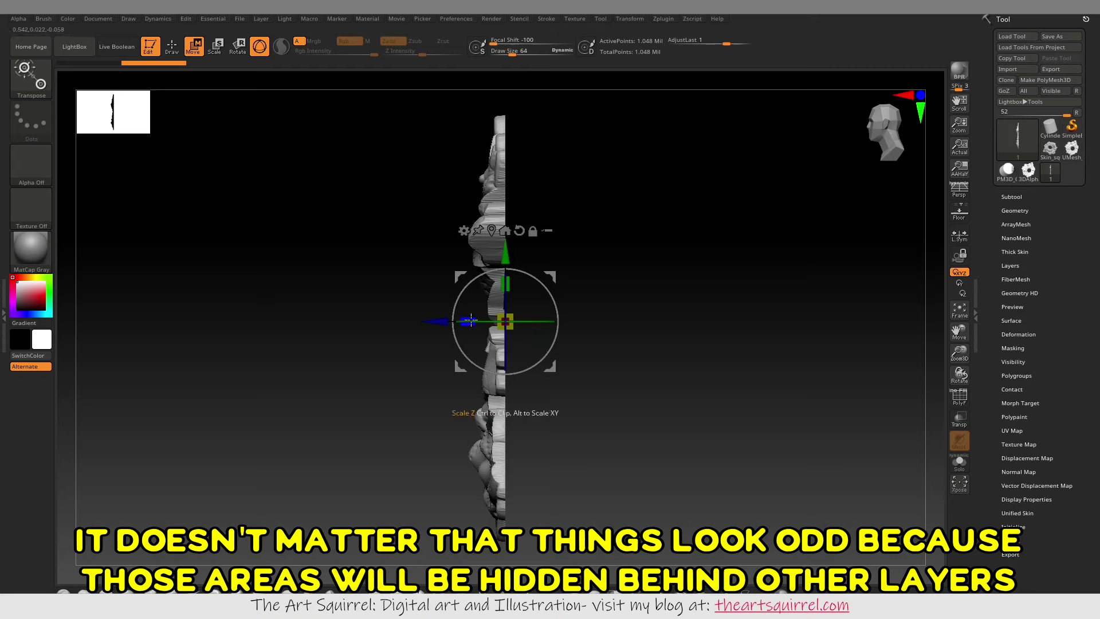
drag(469, 321, 380, 327)
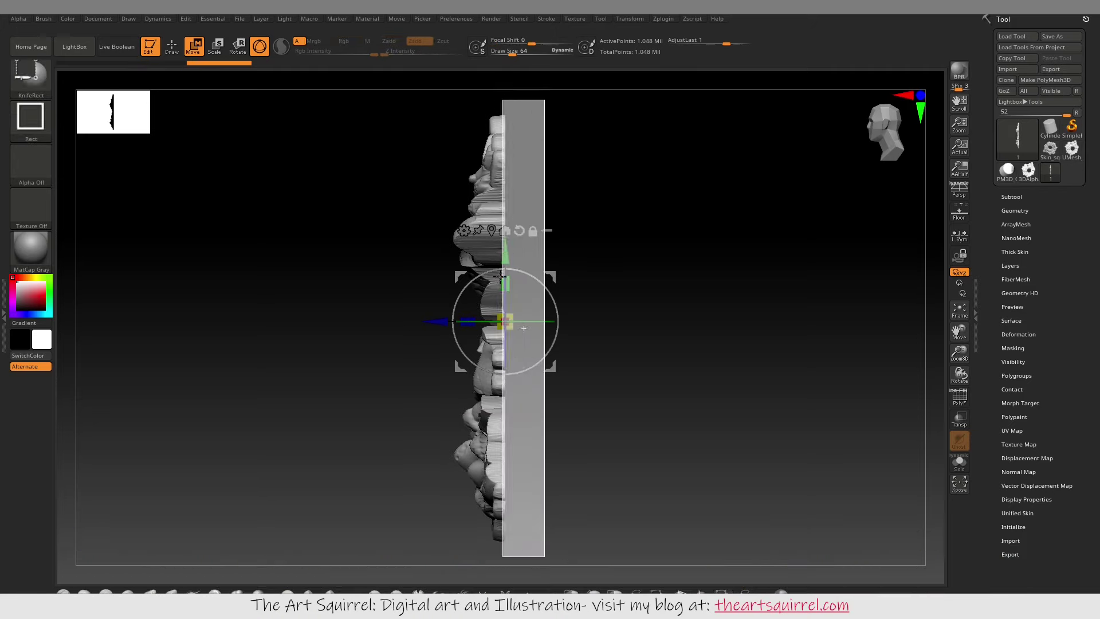
Slice off the mesh's flat back half with KnifeRect, leaving 264,755 points.
click(174, 50)
shift+drag(584, 393, 633, 381)
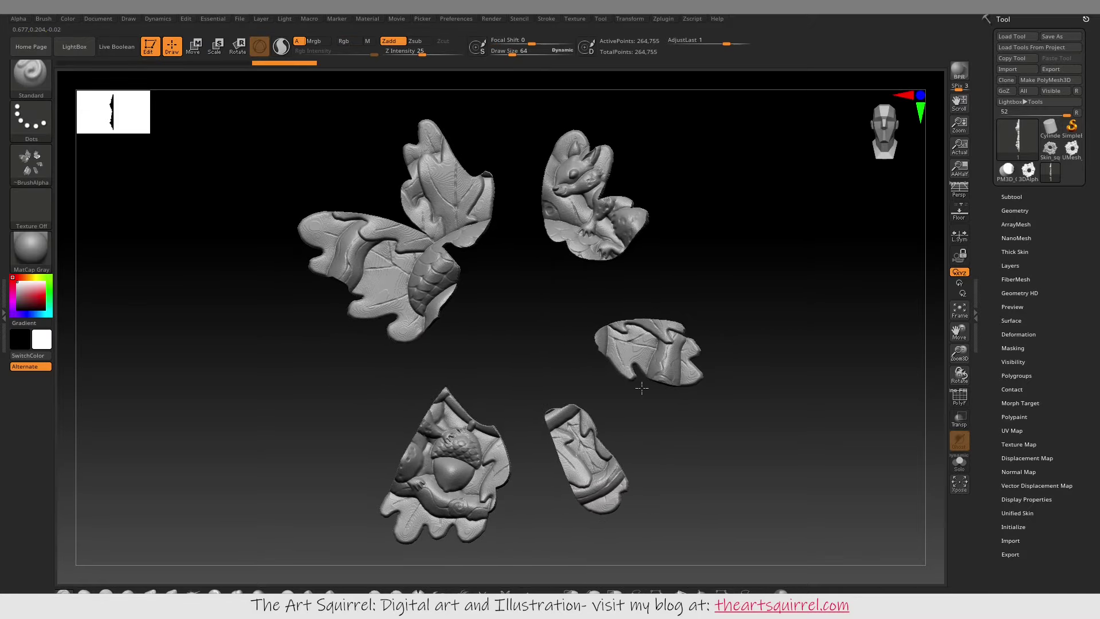
click(1011, 196)
Import the next layer, make it a 3D ring mesh, and cut away its back half.
click(31, 165)
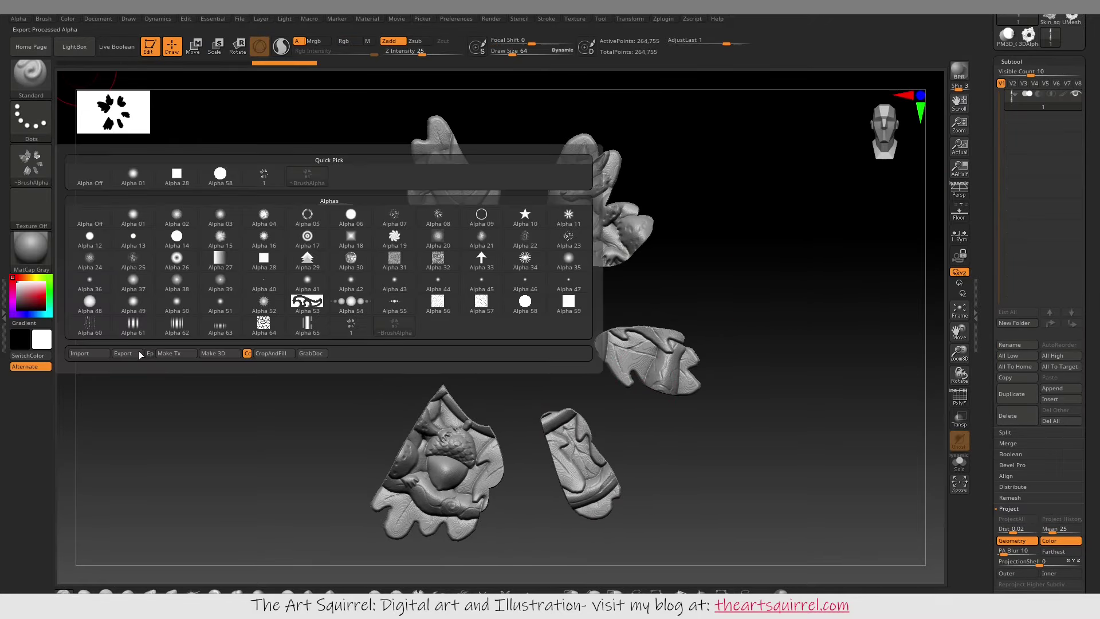
click(31, 165)
click(69, 149)
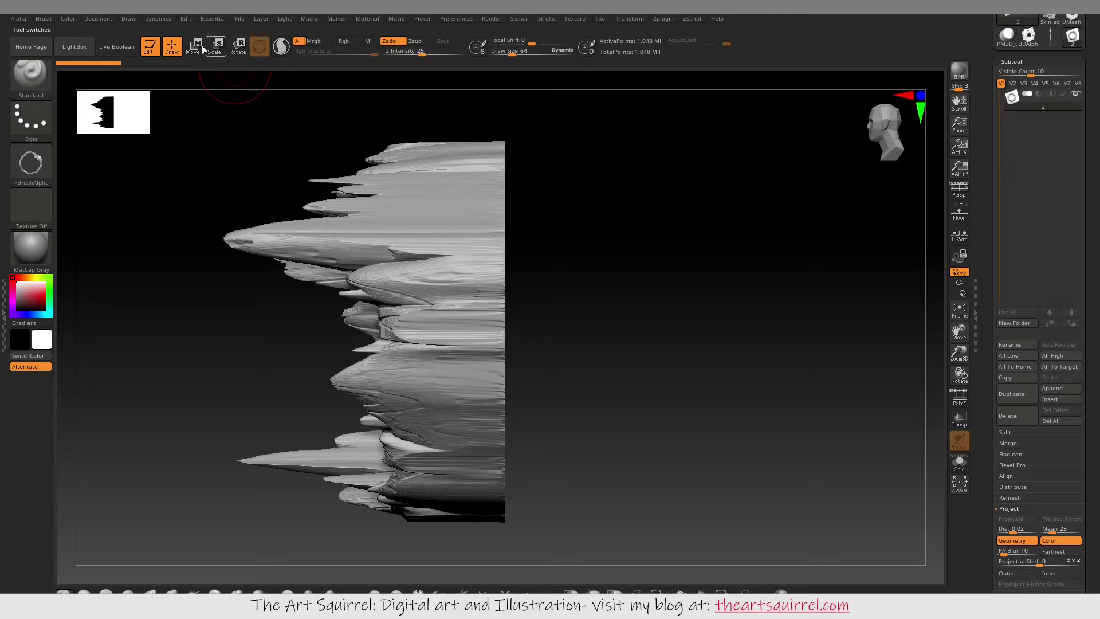
key(w)
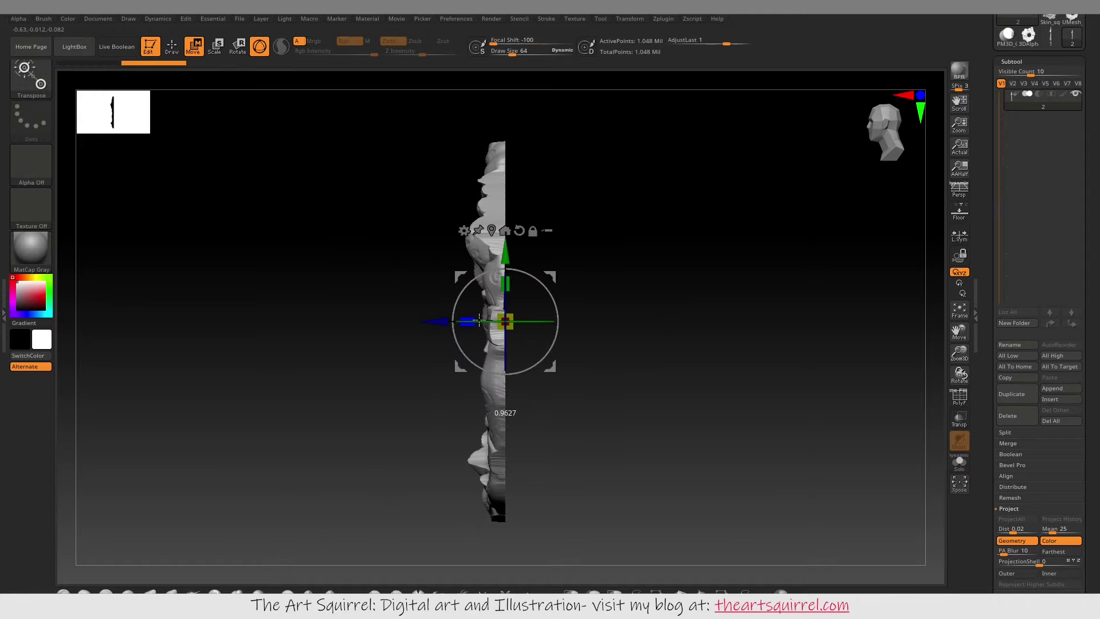
key(q)
ctrl+shift+drag(573, 535, 507, 123)
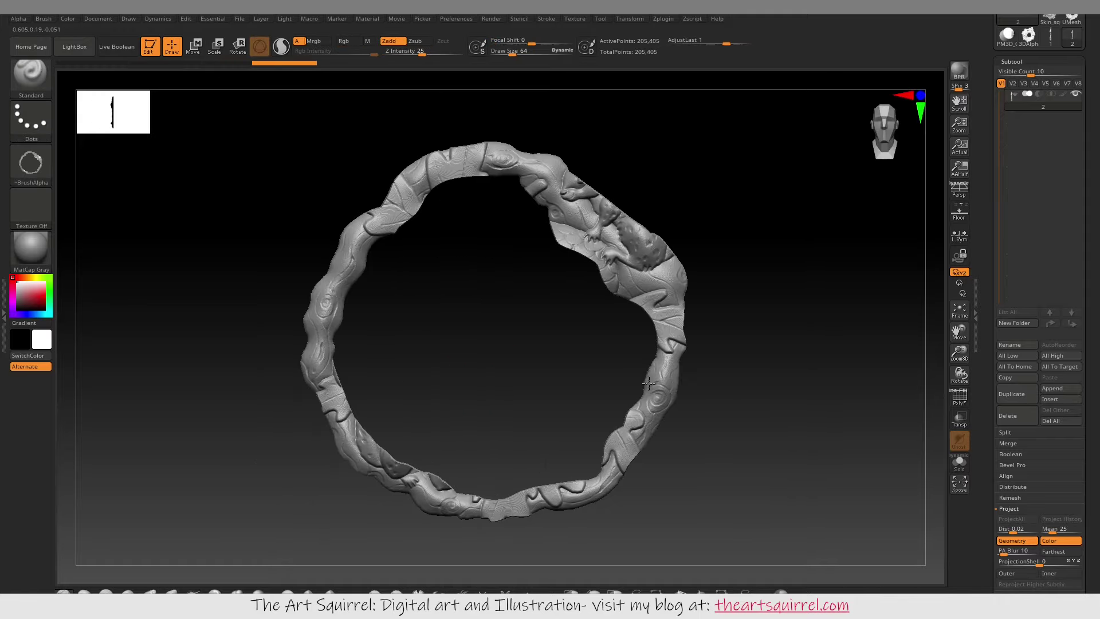
Turn the following layer into a leaf mesh and trim off its back.
click(31, 165)
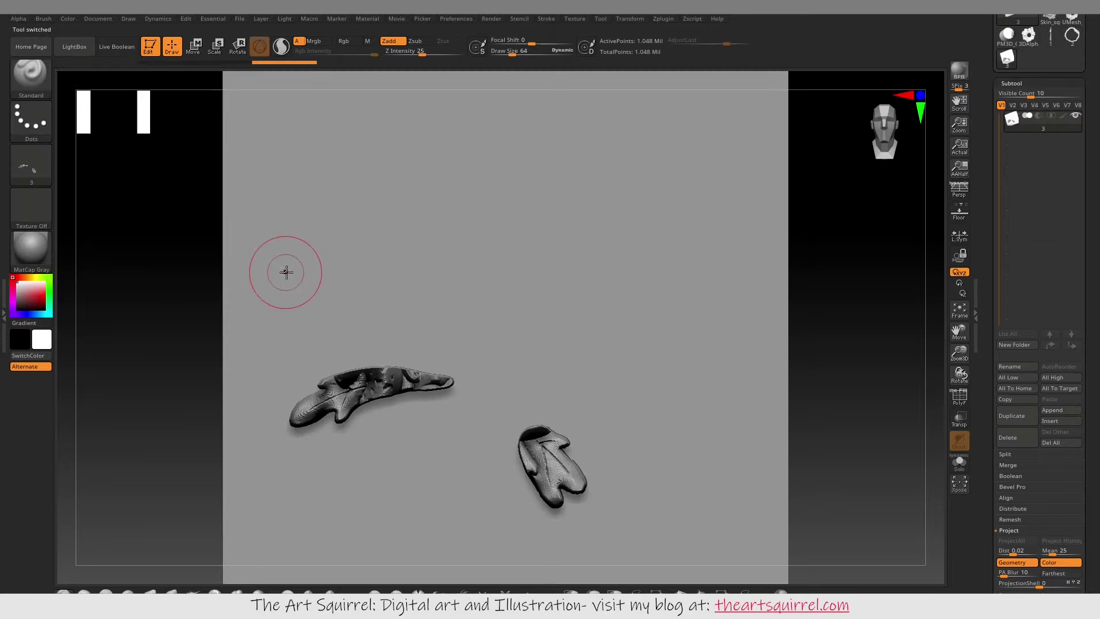
key(w)
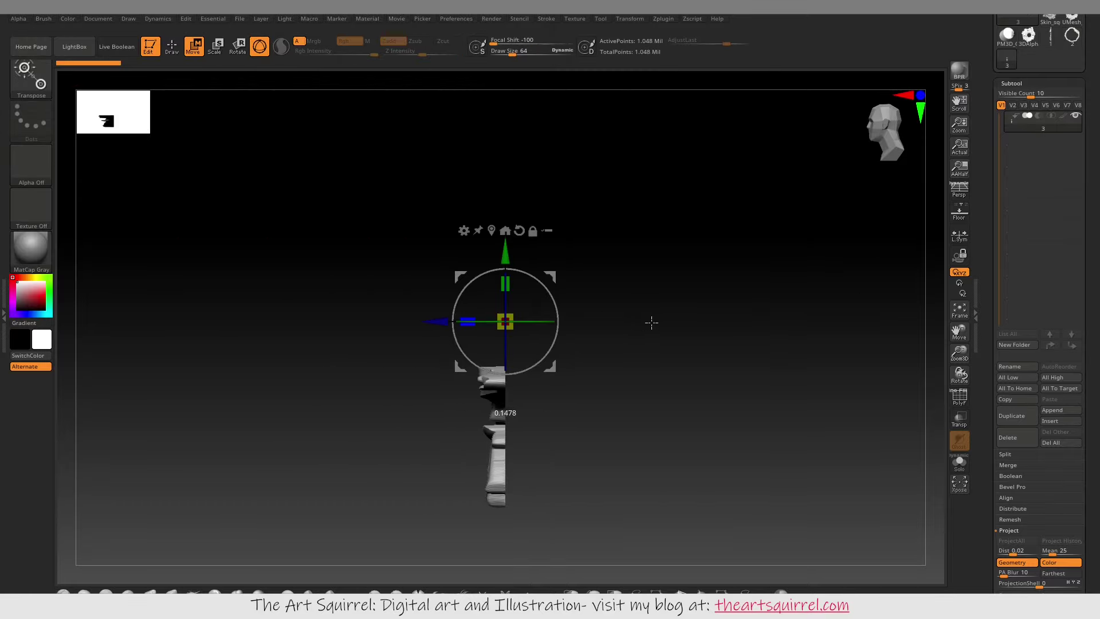
key(q)
ctrl+shift+drag(579, 537, 524, 346)
Import another separated layer image and squash the new mesh's depth.
click(31, 165)
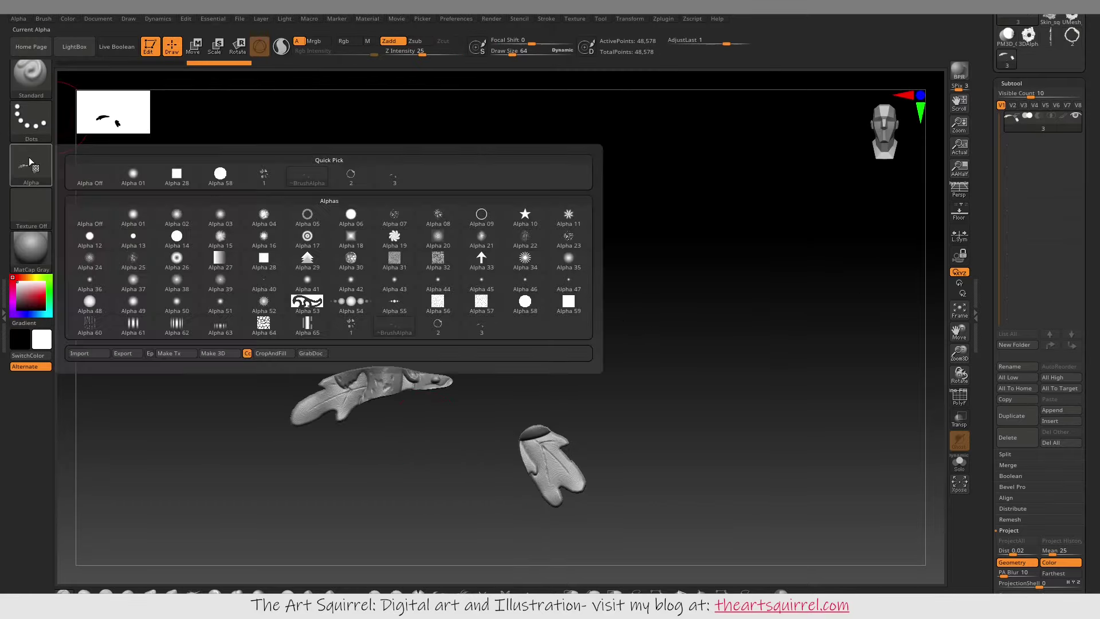
click(79, 353)
double_click(319, 88)
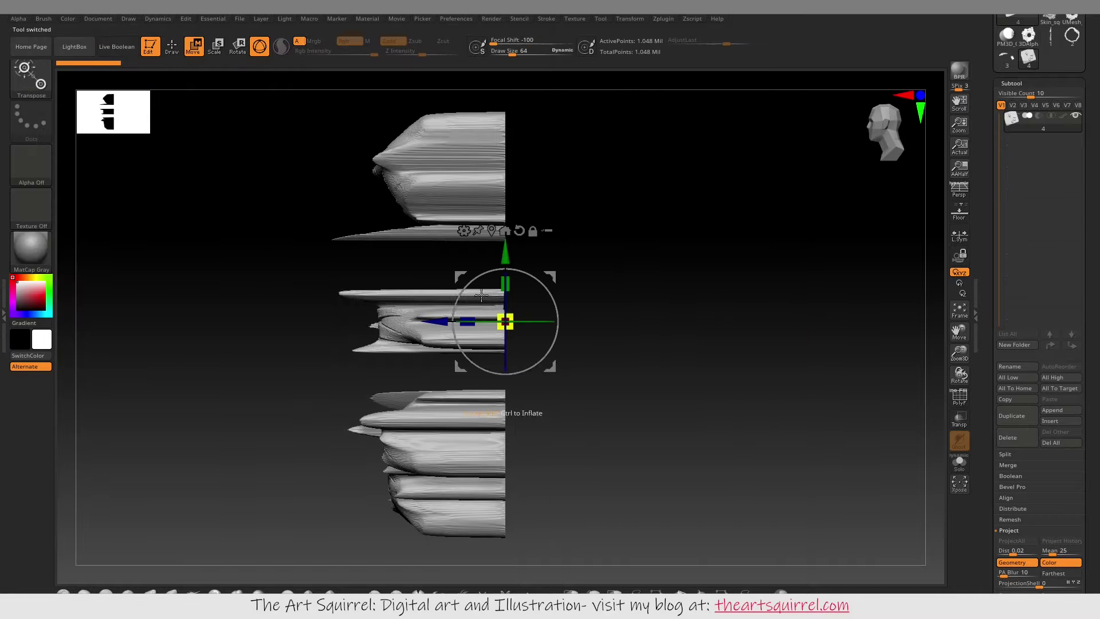
drag(481, 295, 657, 321)
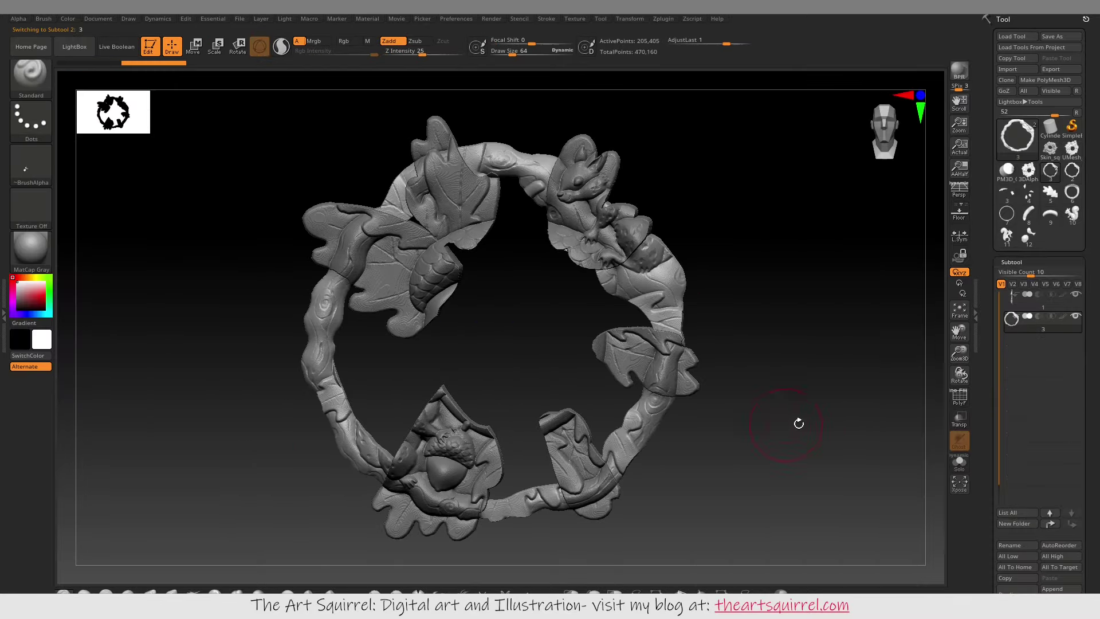
Append a converted layer mesh as a subtool and trim the back of the ring layer.
click(1052, 589)
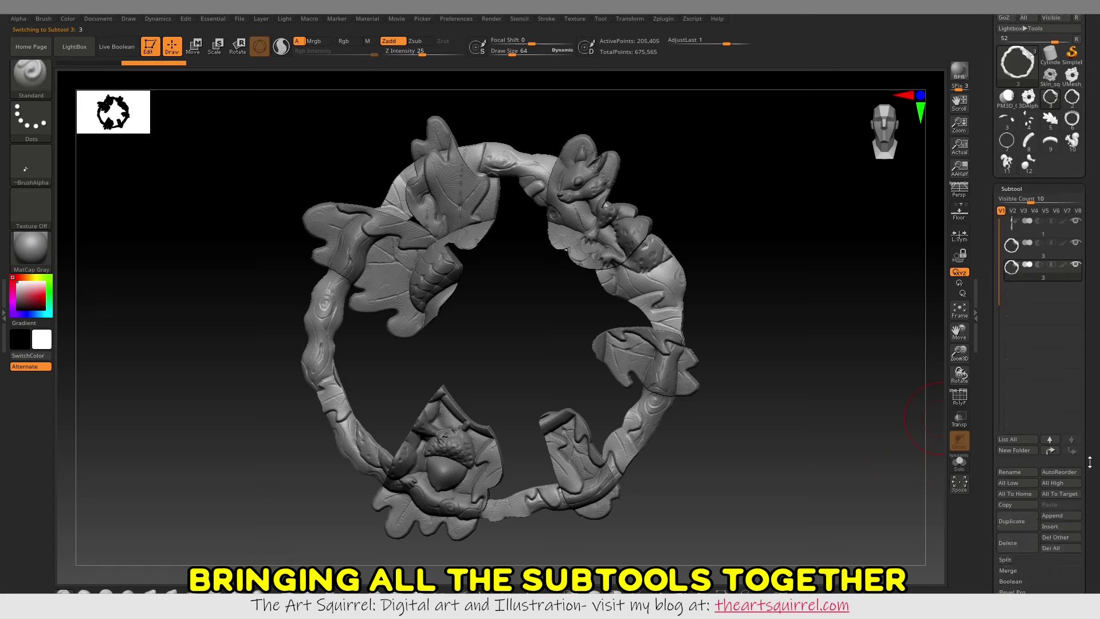
scroll(1037, 401, down, 3)
click(1052, 513)
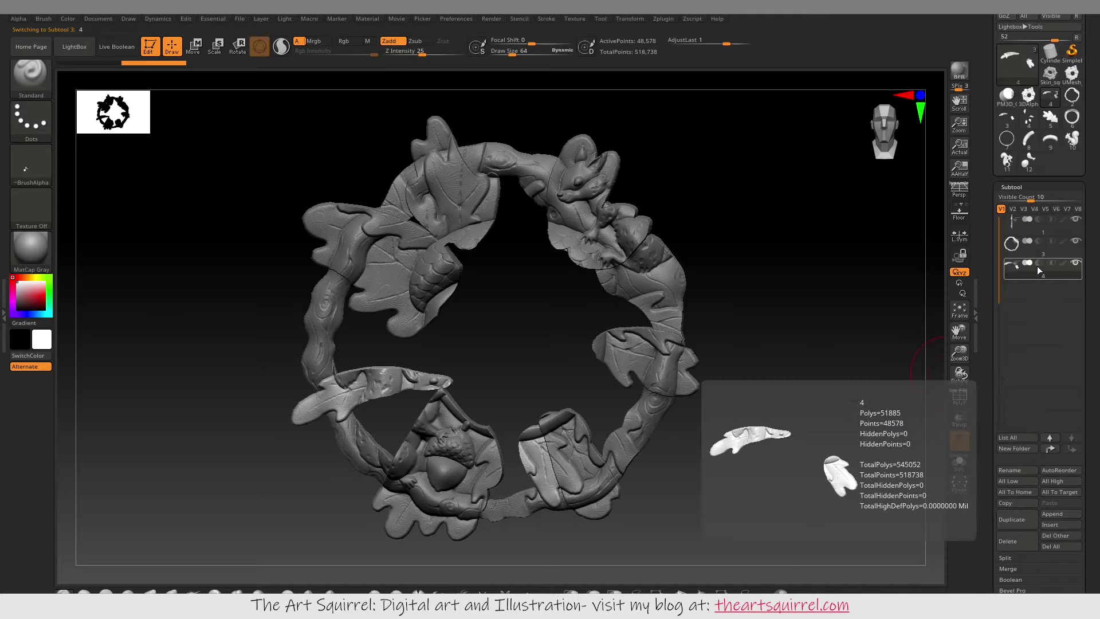
click(1011, 243)
key(w)
mouse_move(716, 395)
mouse_down()
mouse_move(731, 386)
mouse_move(706, 397)
mouse_move(840, 341)
mouse_up()
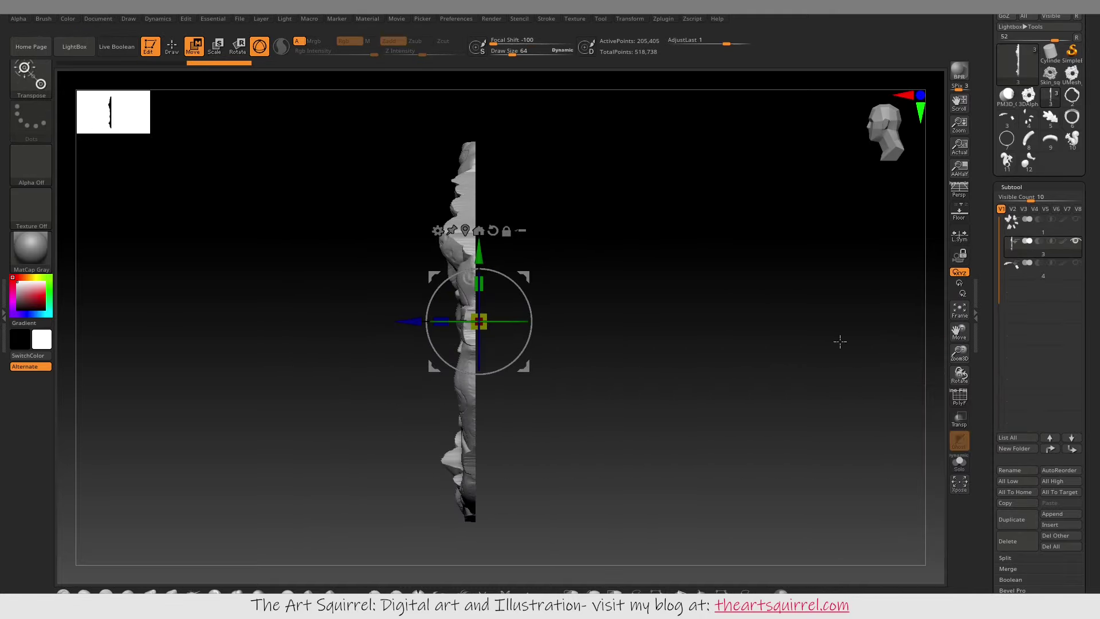
ctrl+shift+drag(337, 130, 451, 522)
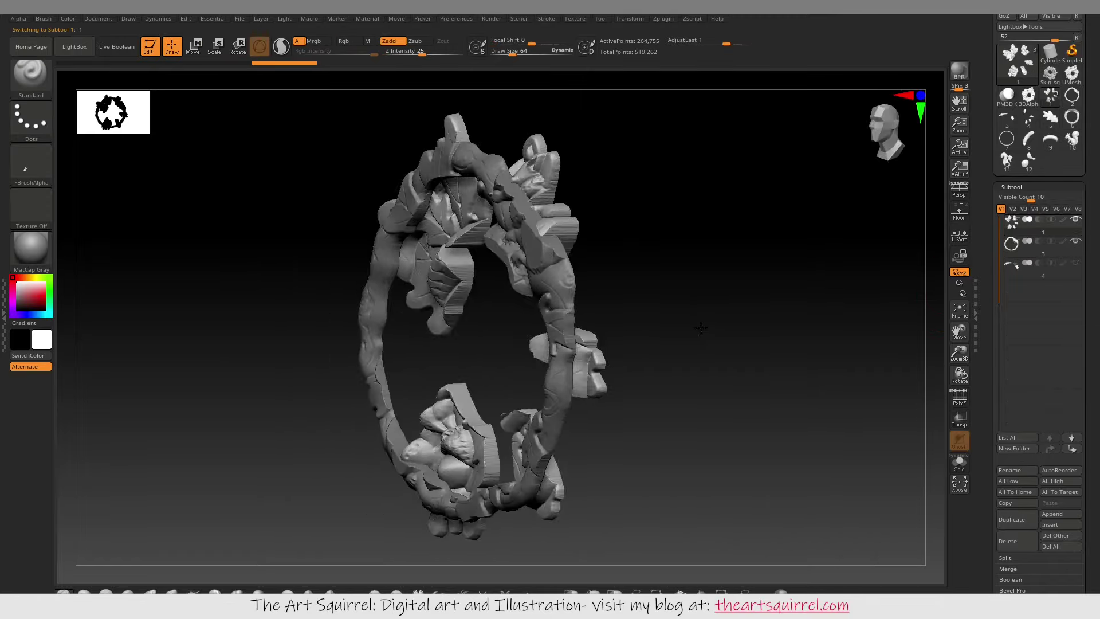
drag(701, 327, 737, 327)
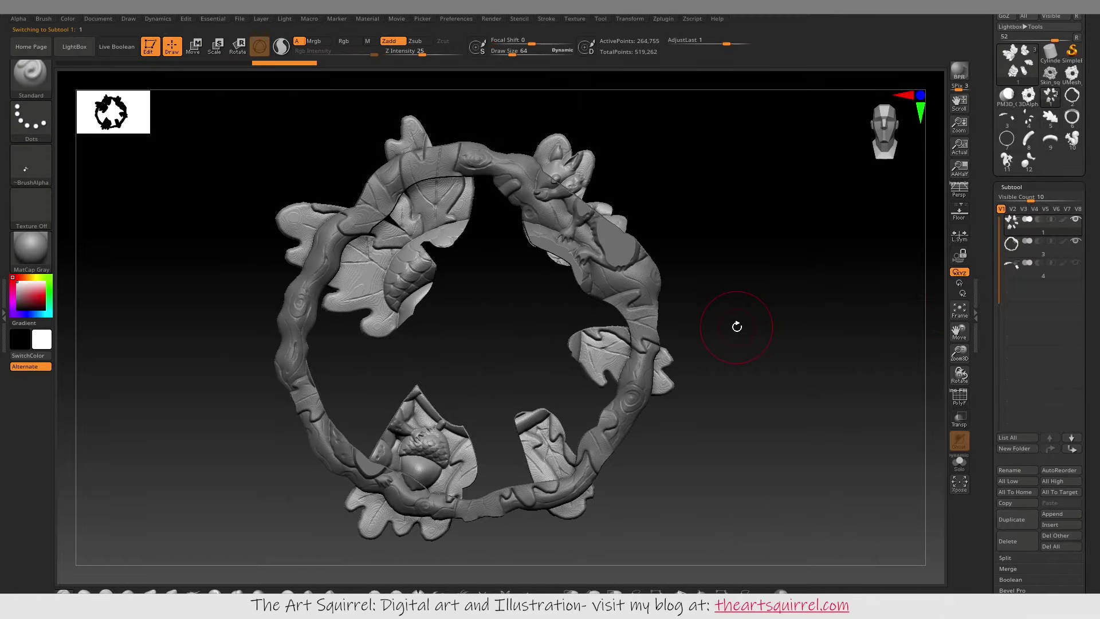
Append the leaf piece as subtool 6 and the ring piece, checking the ring's placement.
click(1031, 264)
key(w)
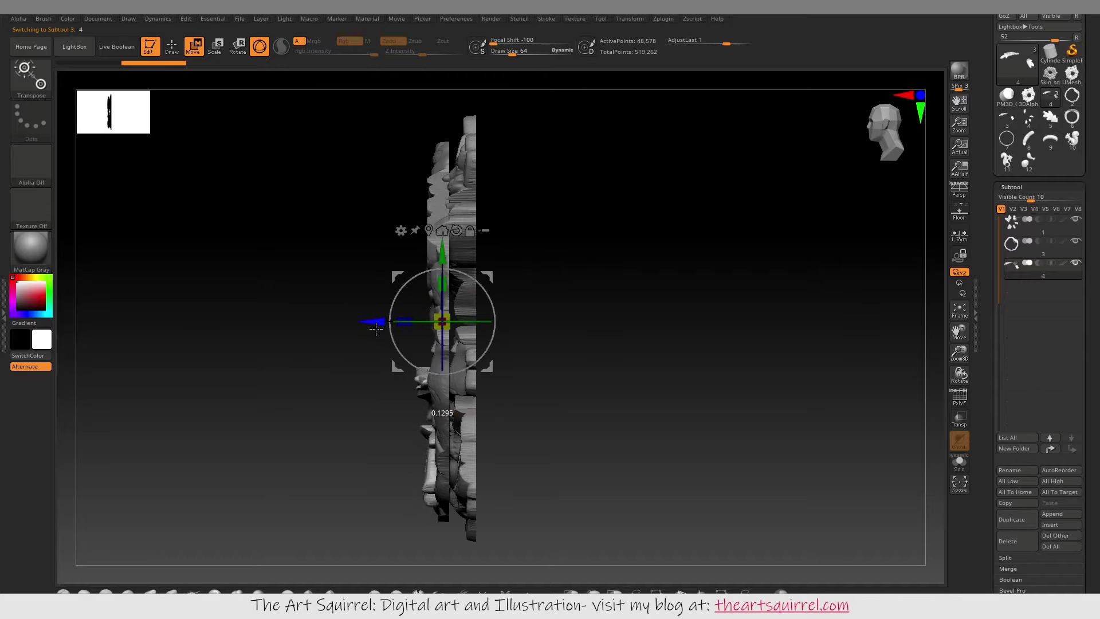
click(1052, 514)
click(918, 437)
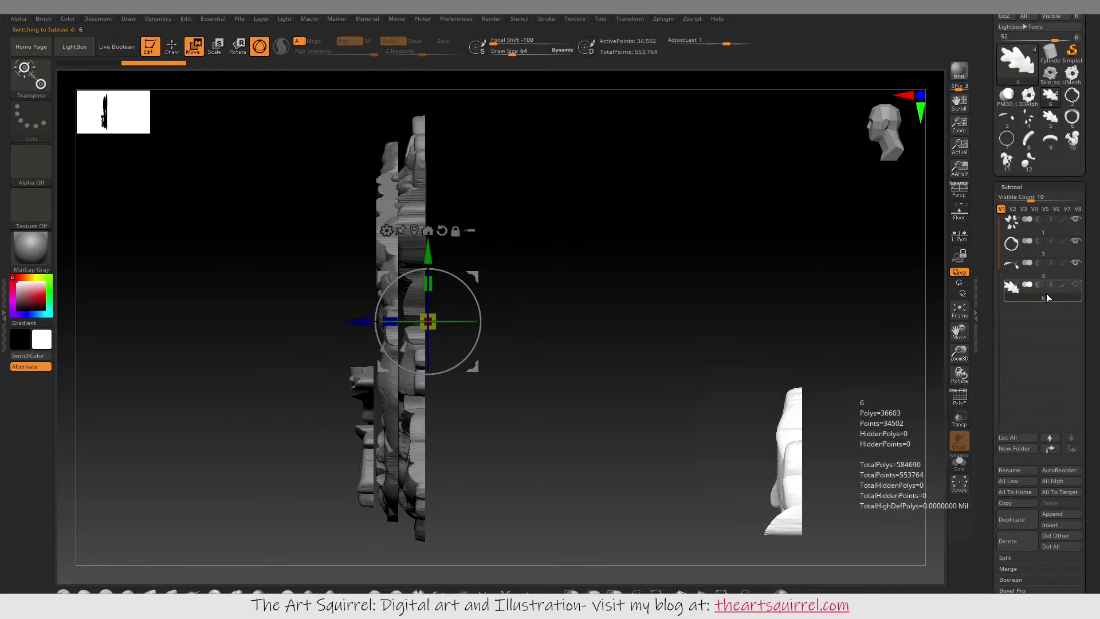
click(1052, 513)
click(831, 459)
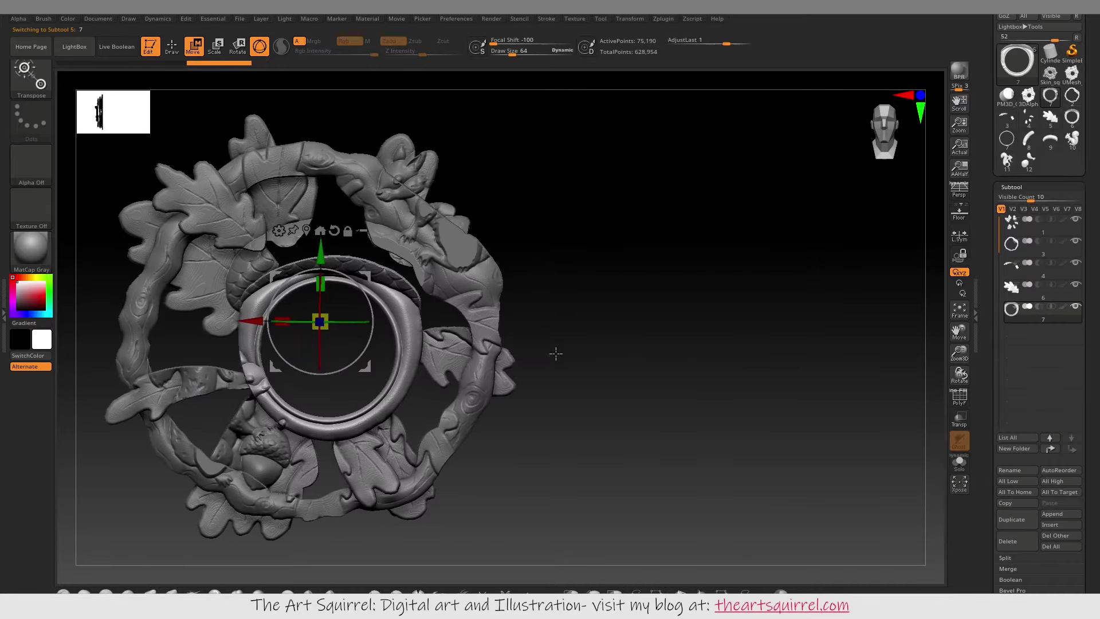
mouse_move(680, 401)
mouse_down()
mouse_move(162, 326)
mouse_move(781, 363)
mouse_up()
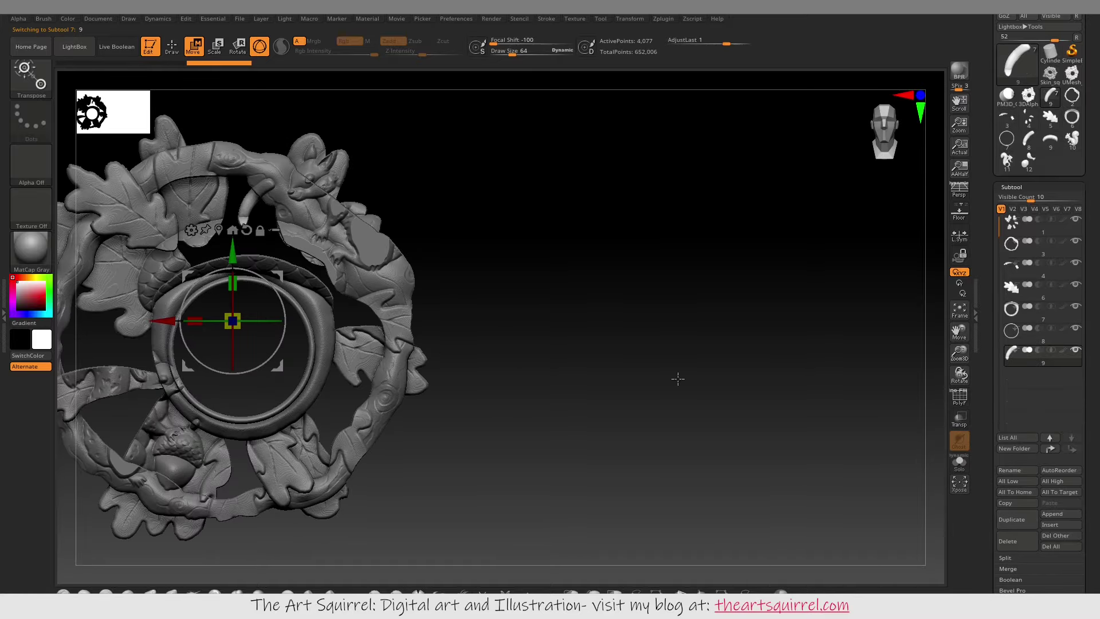
Append the arc and squirrel pieces, rotating to check the squirrel's depth.
click(1063, 525)
click(919, 458)
drag(162, 327, 747, 312)
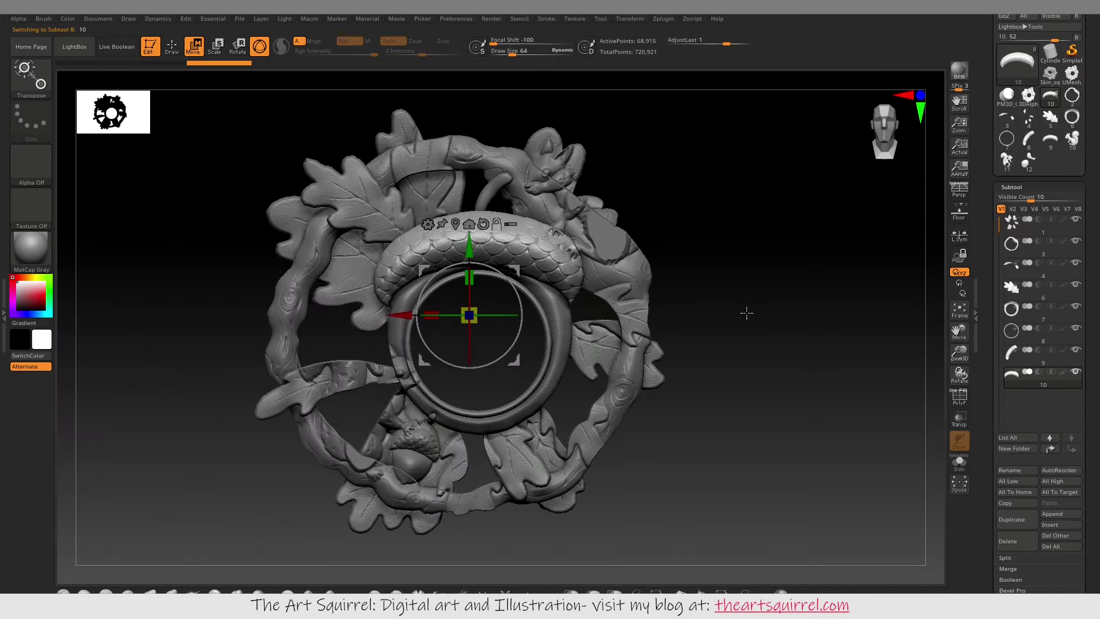
click(1052, 524)
click(966, 468)
drag(966, 468, 679, 310)
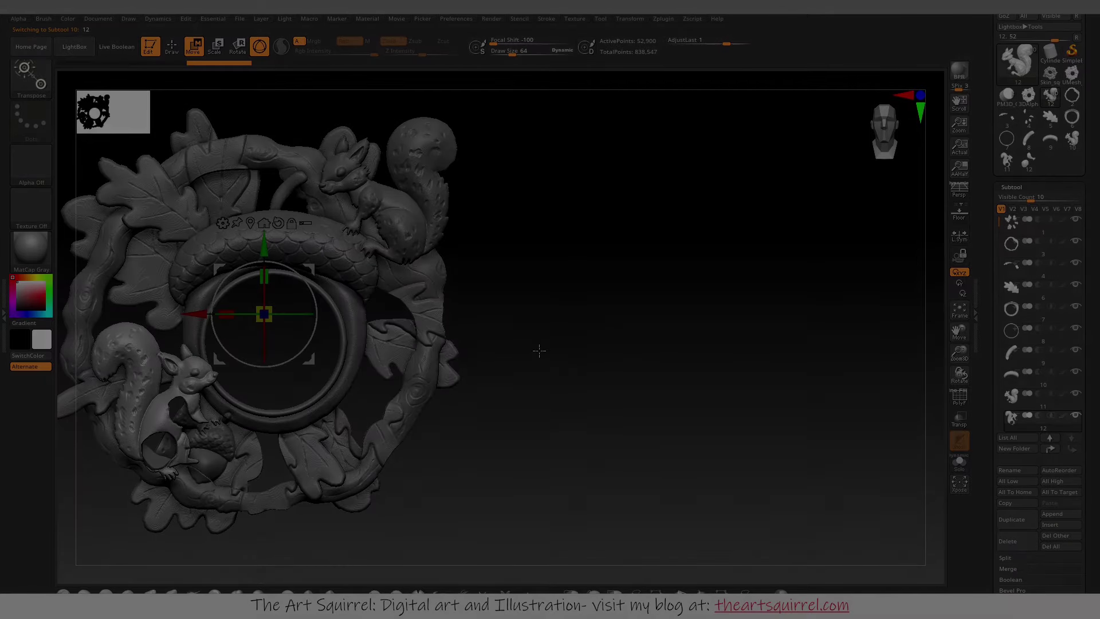
With leaflayer3 selected, duplicate the squirrelclock depth map layer and move the copy between layers 4 and 3.
scroll(858, 504, down, 1)
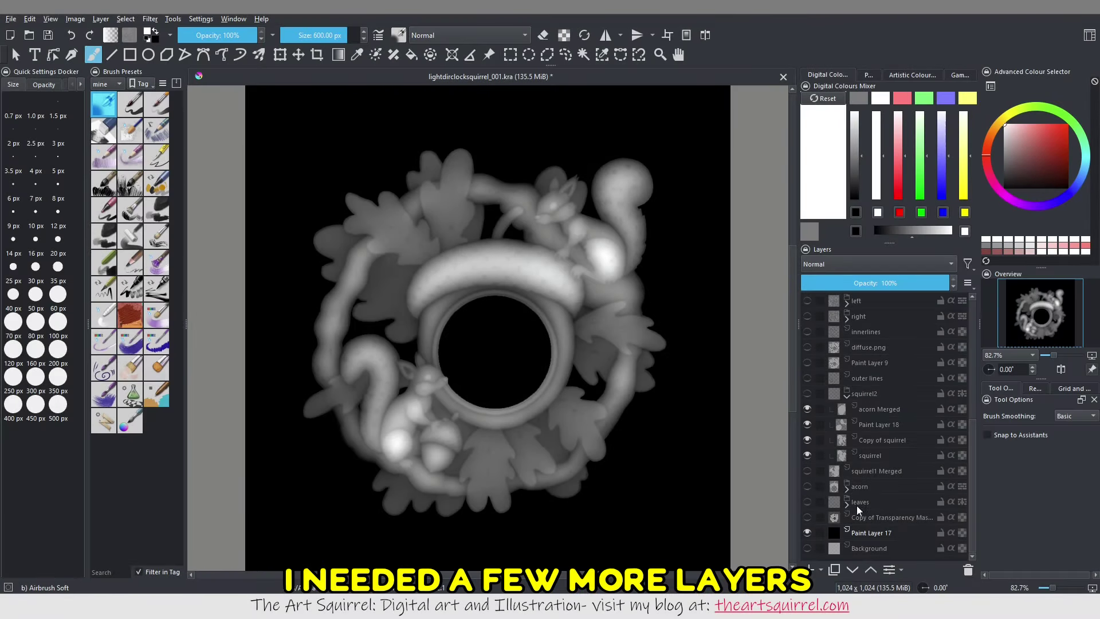
click(846, 500)
scroll(848, 508, down, 1)
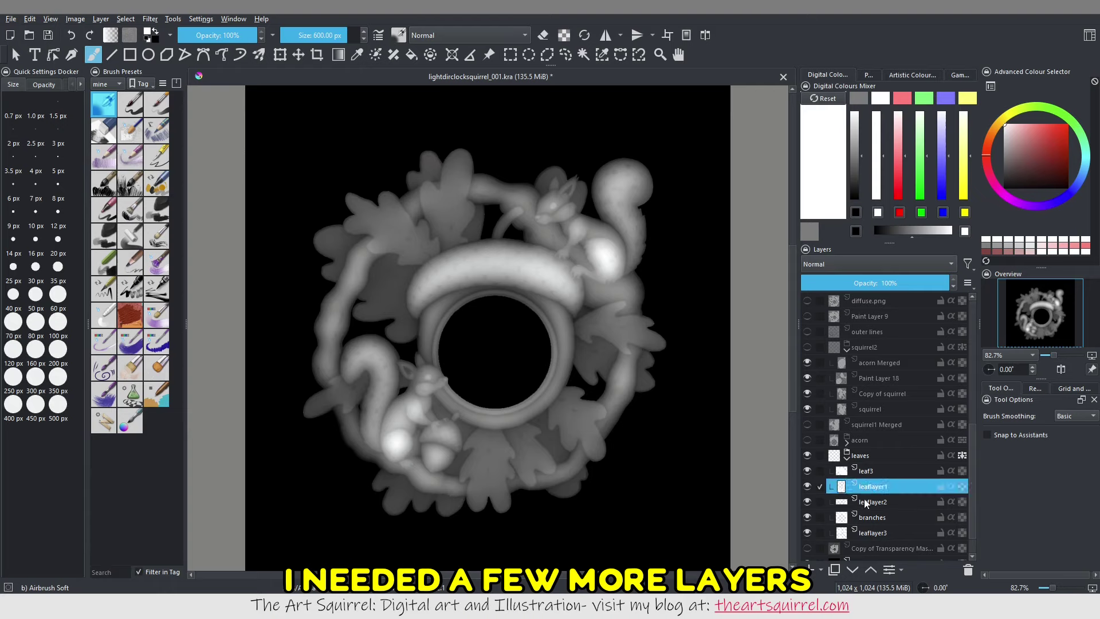
click(868, 533)
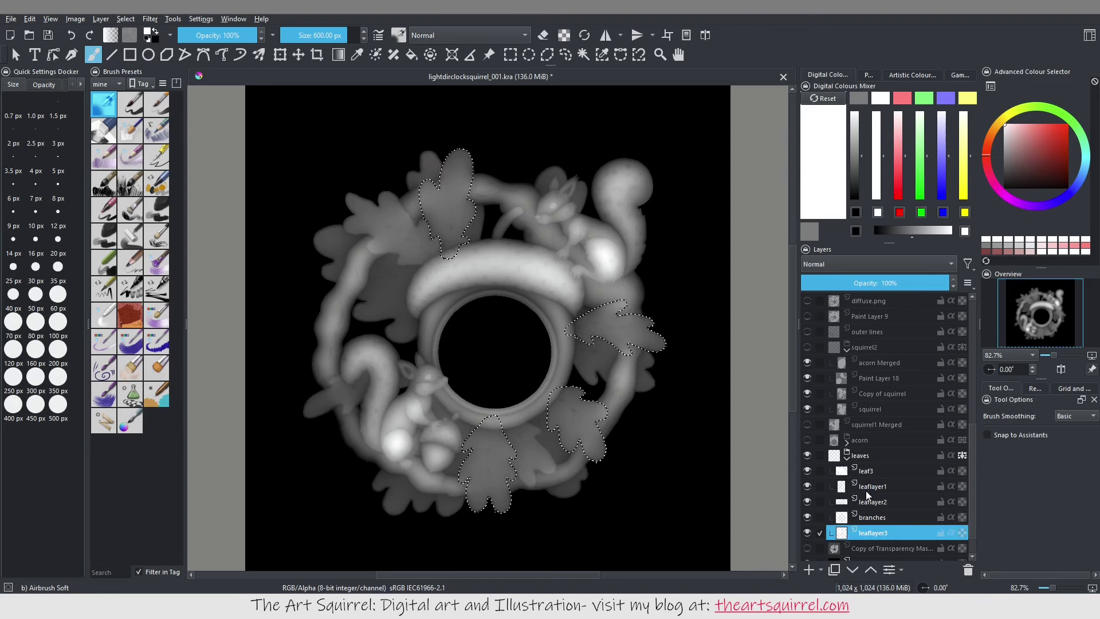
scroll(854, 483, down, 5)
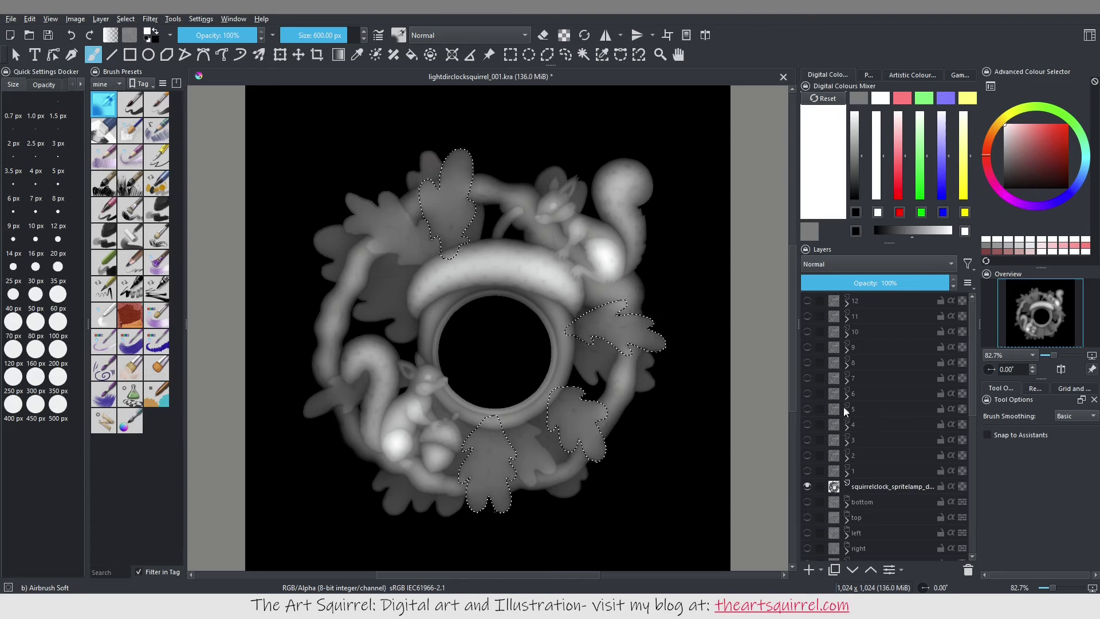
right_click(872, 487)
click(888, 325)
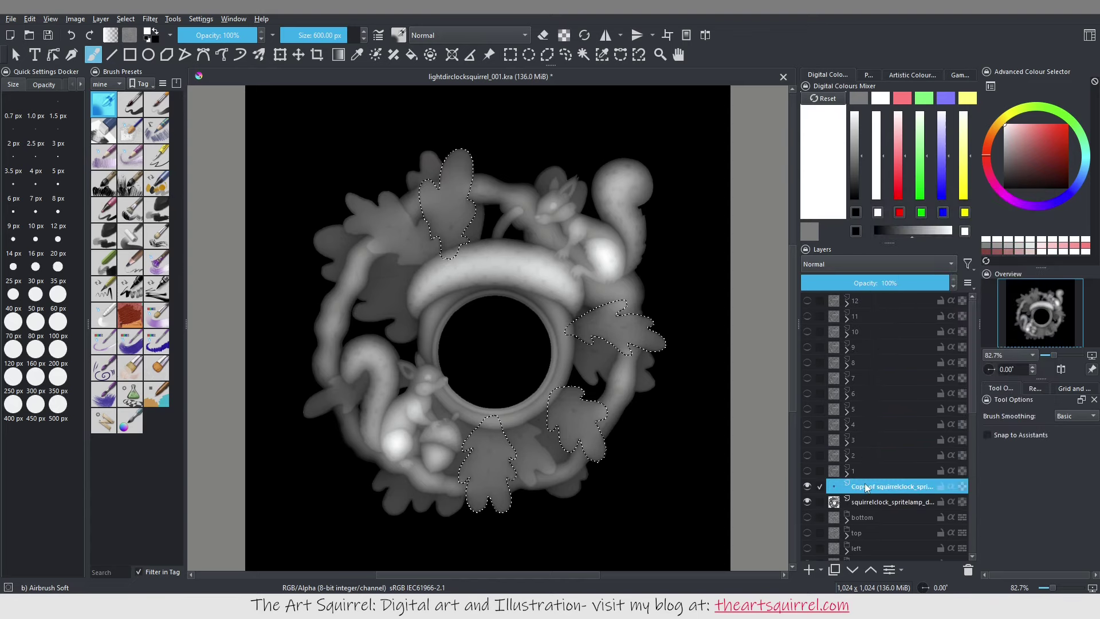
drag(868, 488, 885, 437)
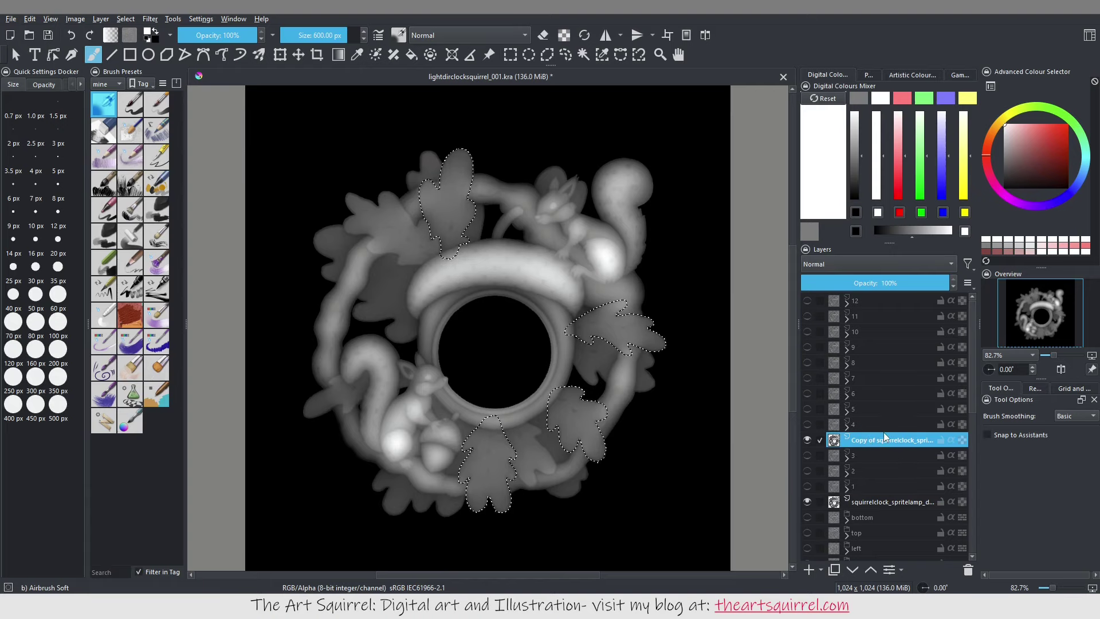
Mask the copy to the four leaves, hide the original layer, and rename the copy 3b.
click(700, 38)
click(847, 442)
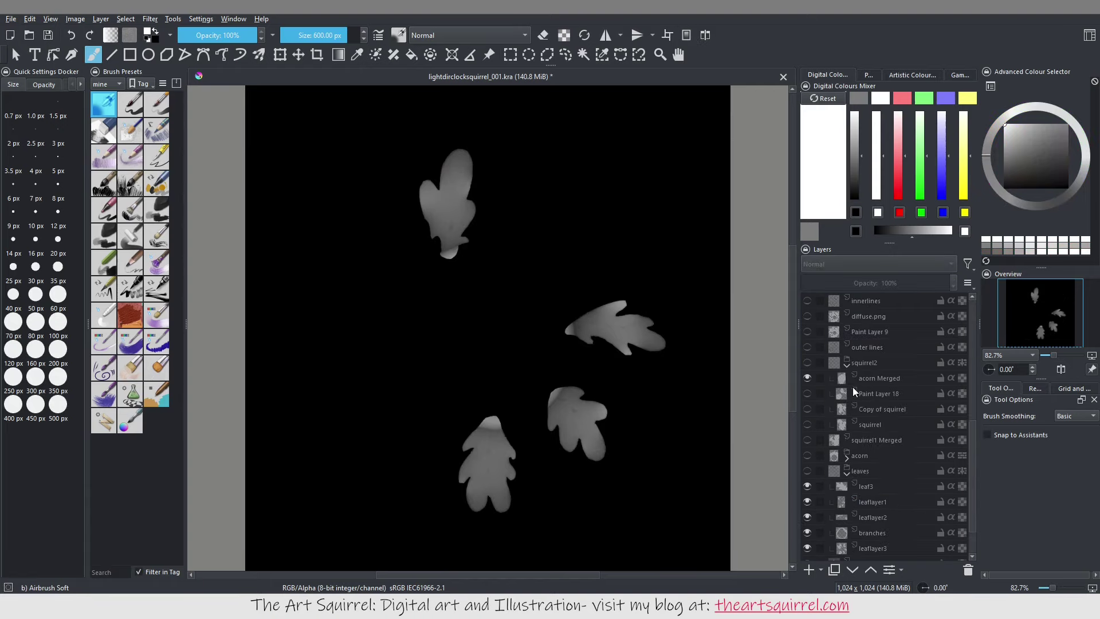
click(864, 442)
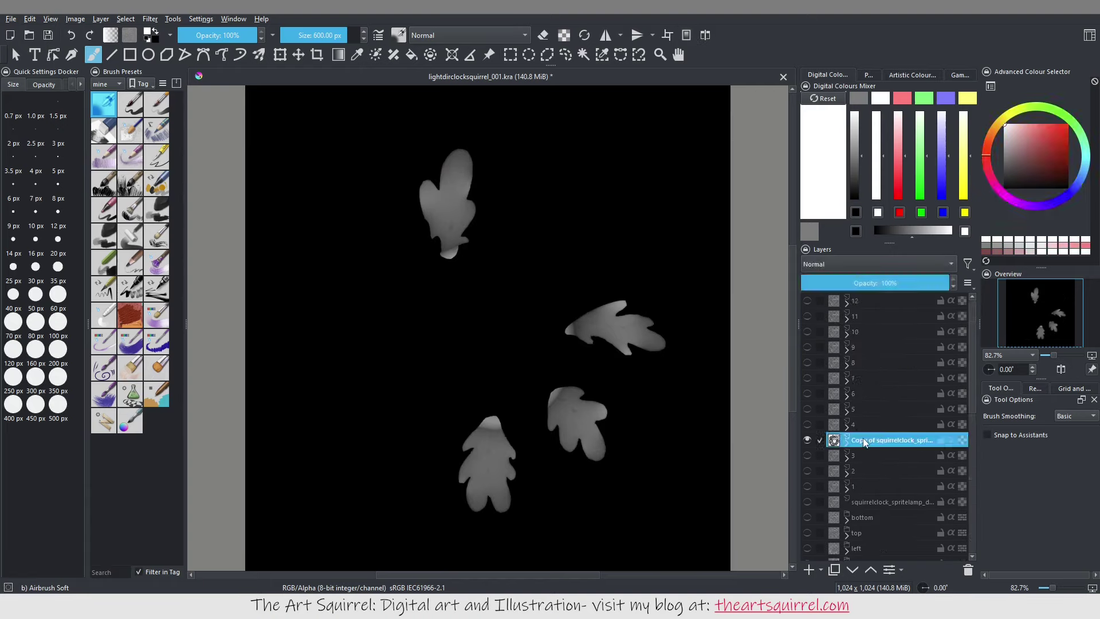
text(b)
key(Return)
click(11, 19)
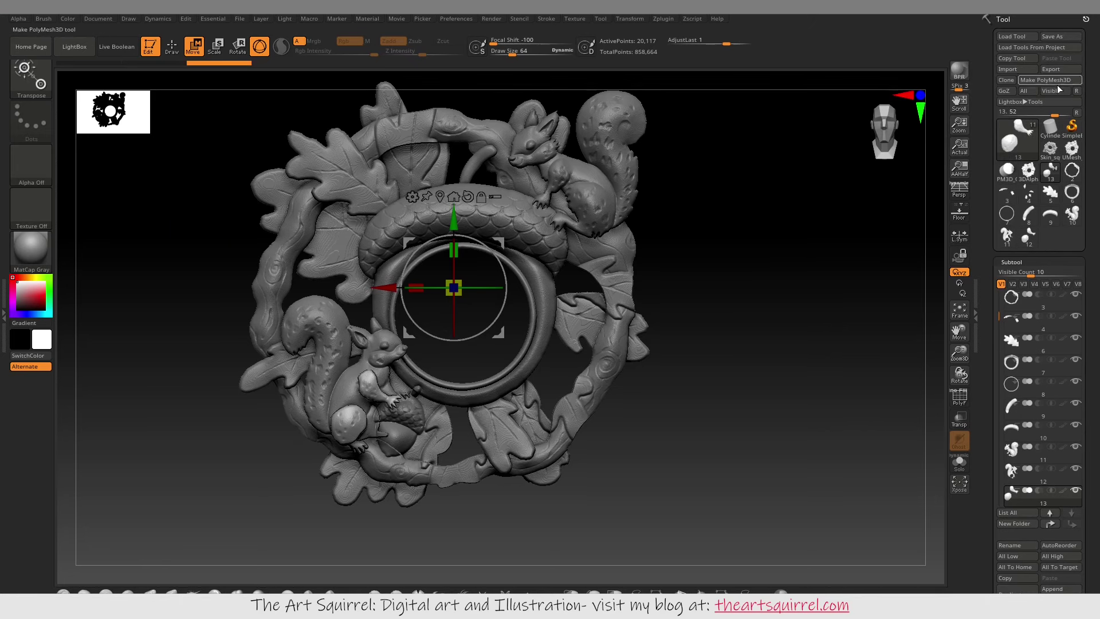
Append the four-leaf piece to the wreath as a new subtool and check it from an angle.
click(1017, 129)
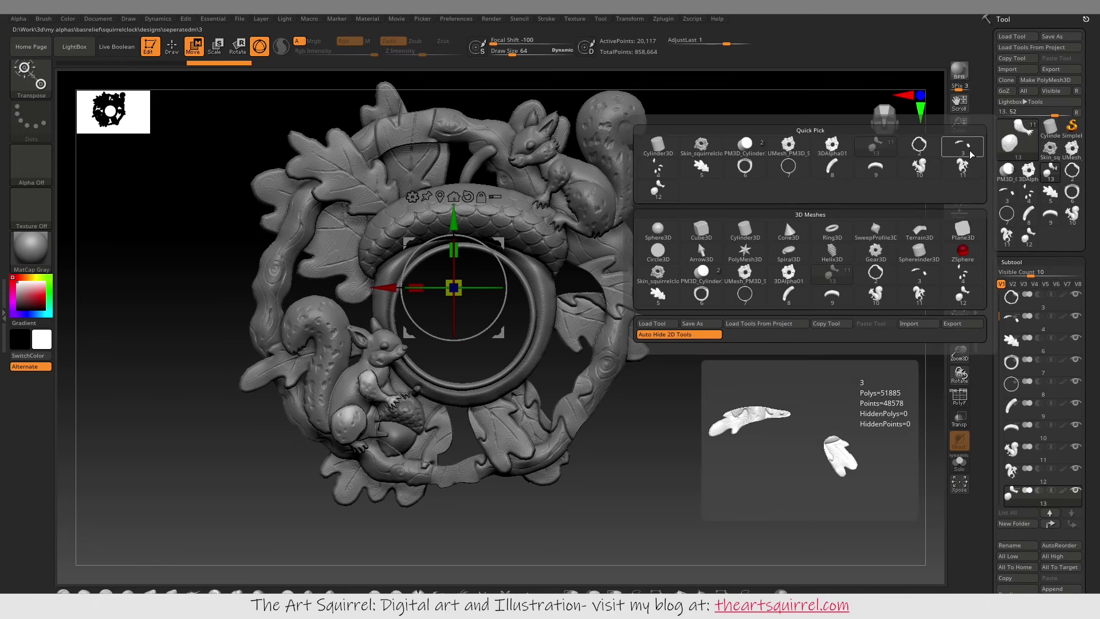
click(665, 172)
drag(653, 422, 448, 294)
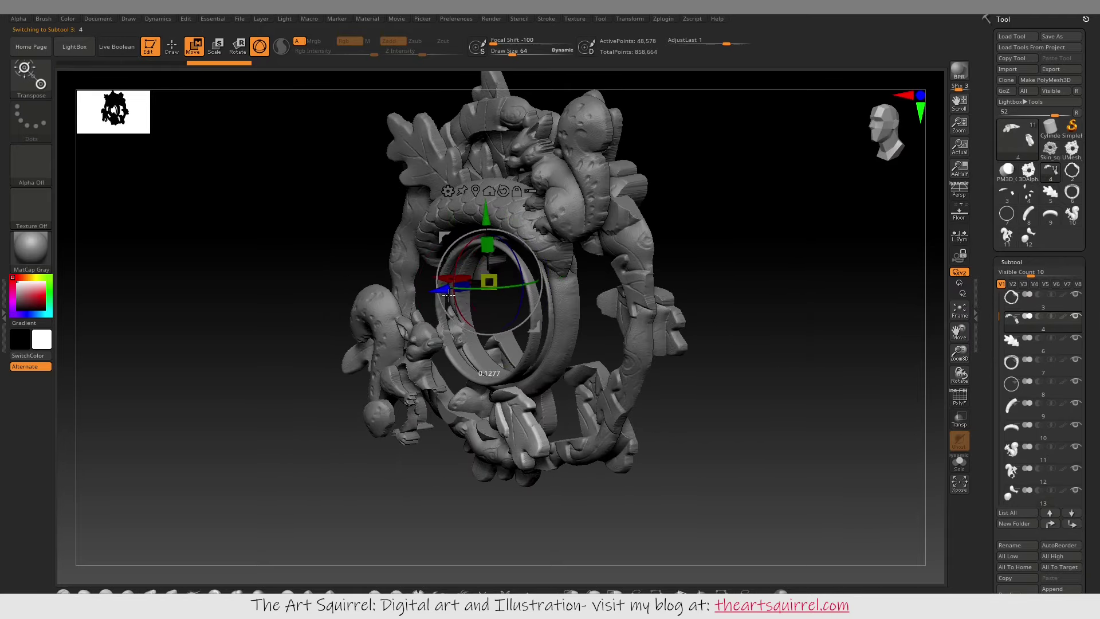
scroll(1041, 345, down, 1)
click(1052, 566)
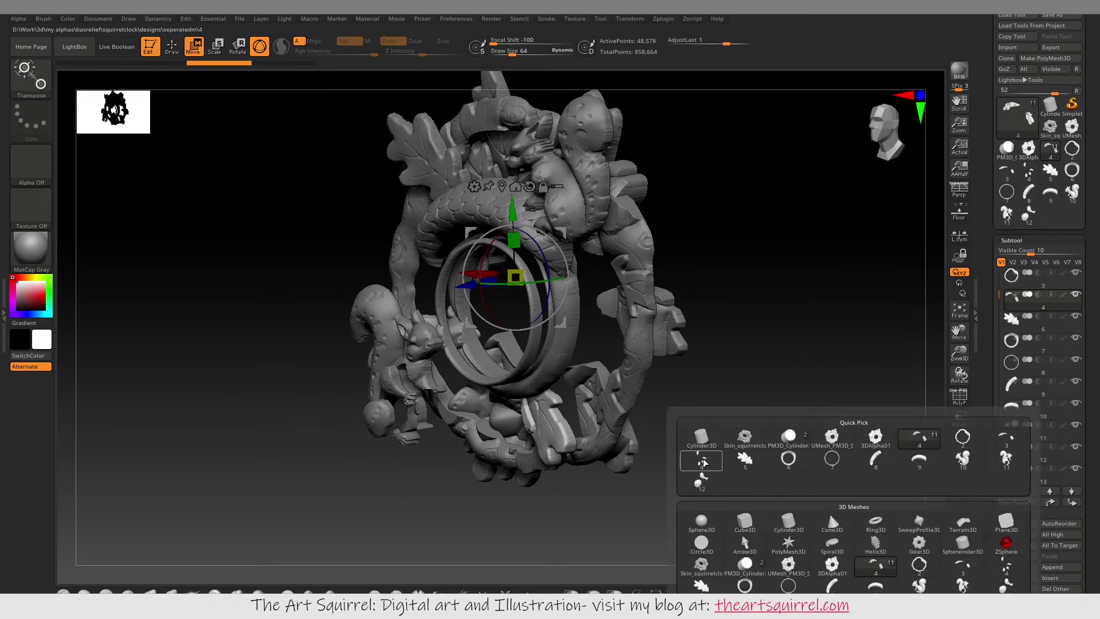
click(704, 462)
mouse_move(745, 424)
mouse_down()
mouse_move(663, 441)
mouse_move(781, 388)
mouse_move(630, 344)
mouse_up()
alt+click(481, 277)
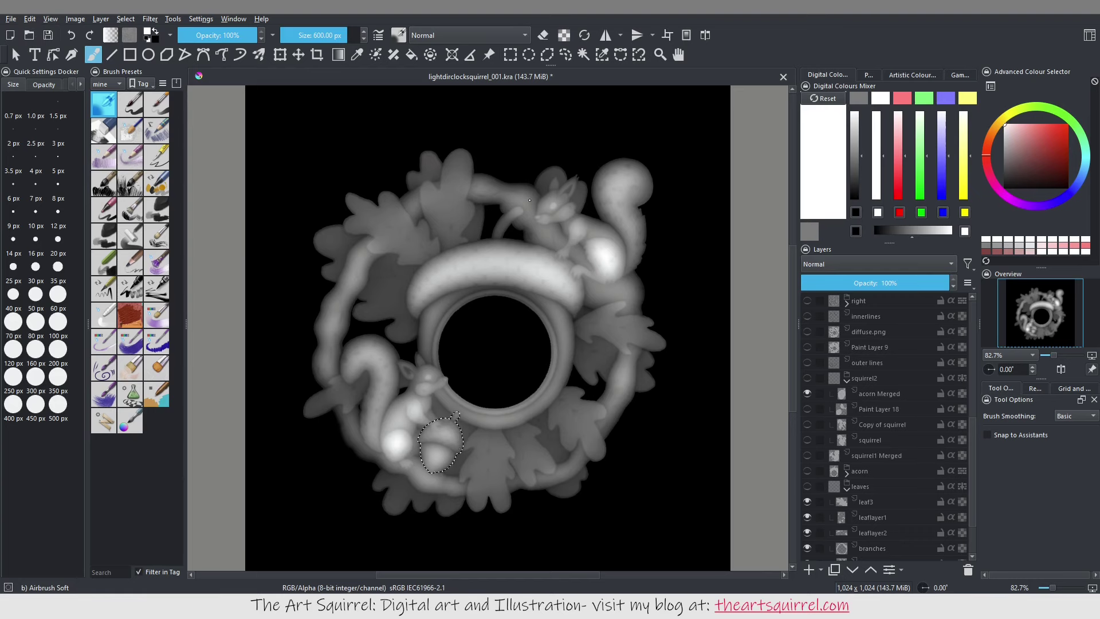
In Krita, add a Transparency Mask from the acorn selection to the copied depth map layer.
scroll(899, 417, up, 4)
click(898, 409)
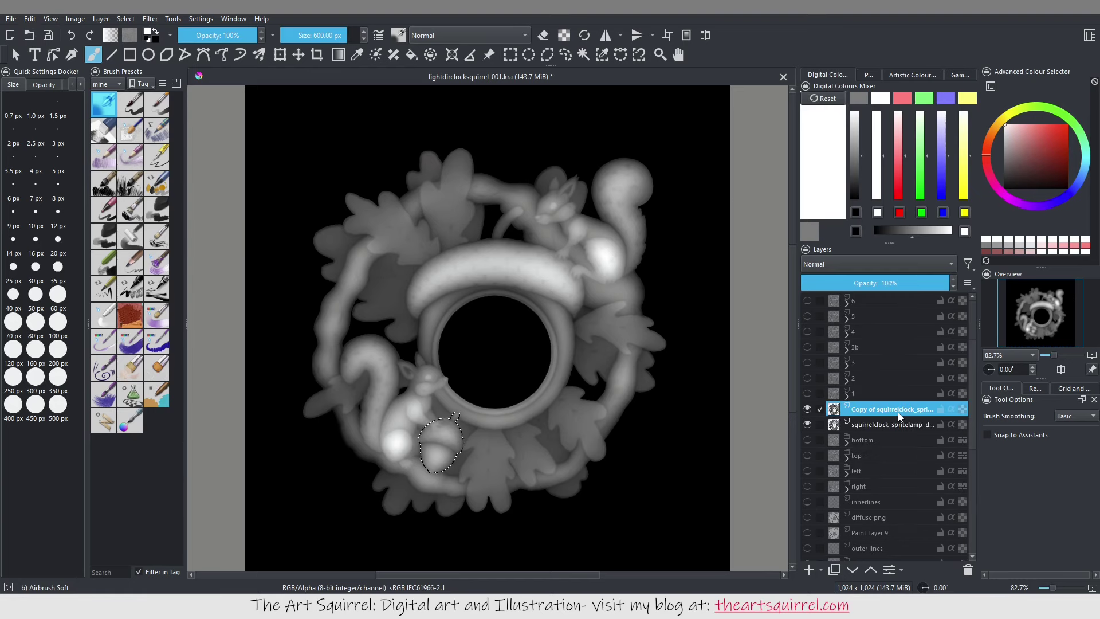
key(ctrl+shift+m)
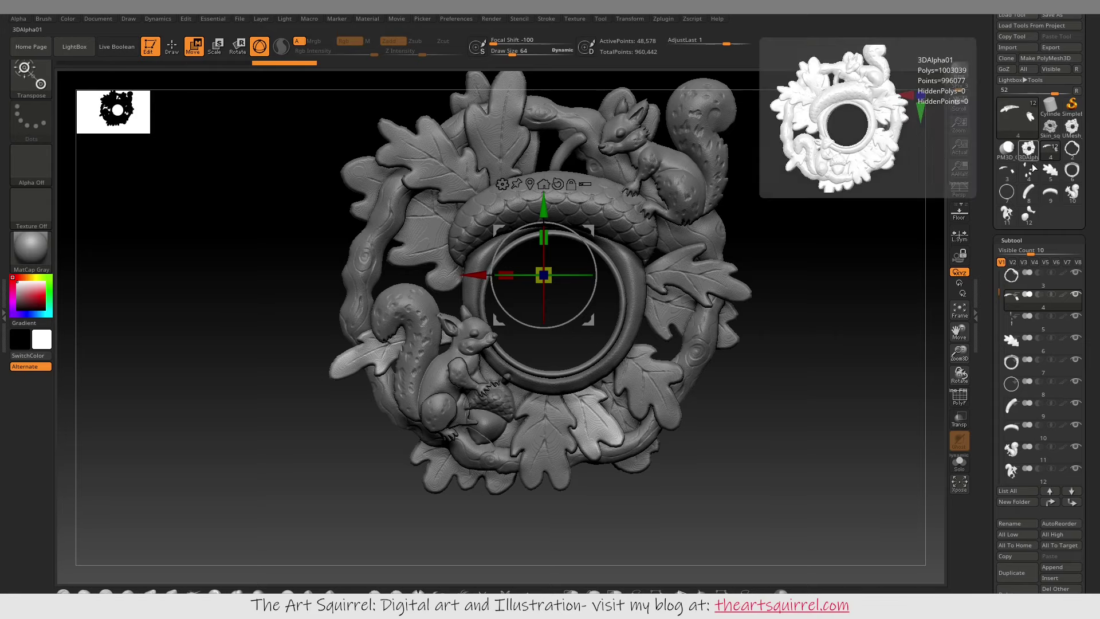
click(1056, 479)
Import the acorn image as an alpha, add it as subtool acorn1, and inspect it from several angles.
click(31, 163)
click(89, 375)
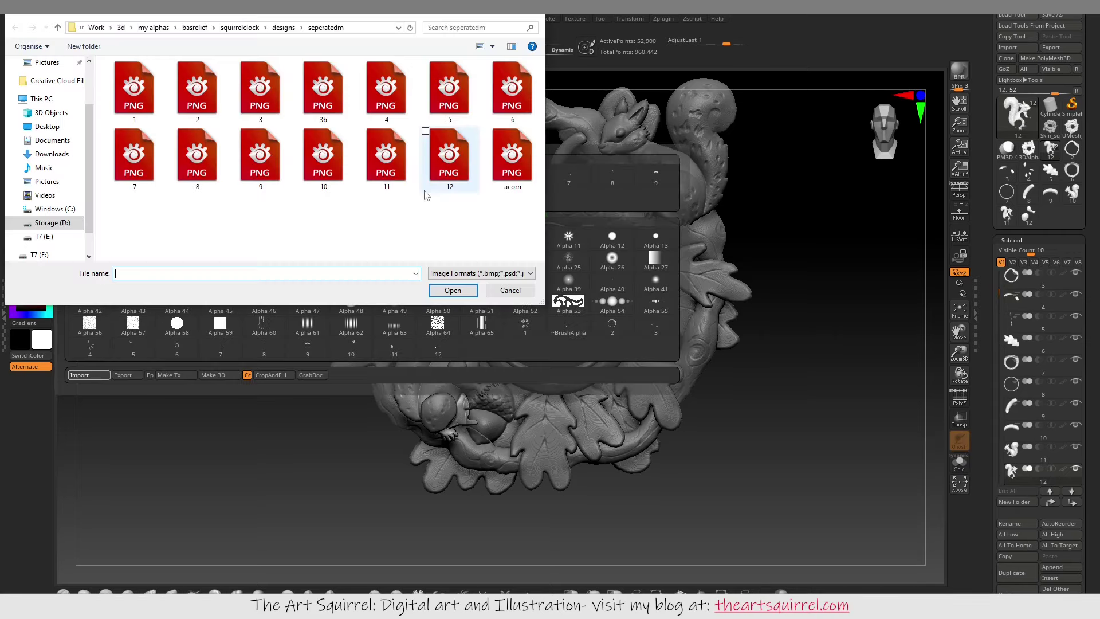
double_click(448, 156)
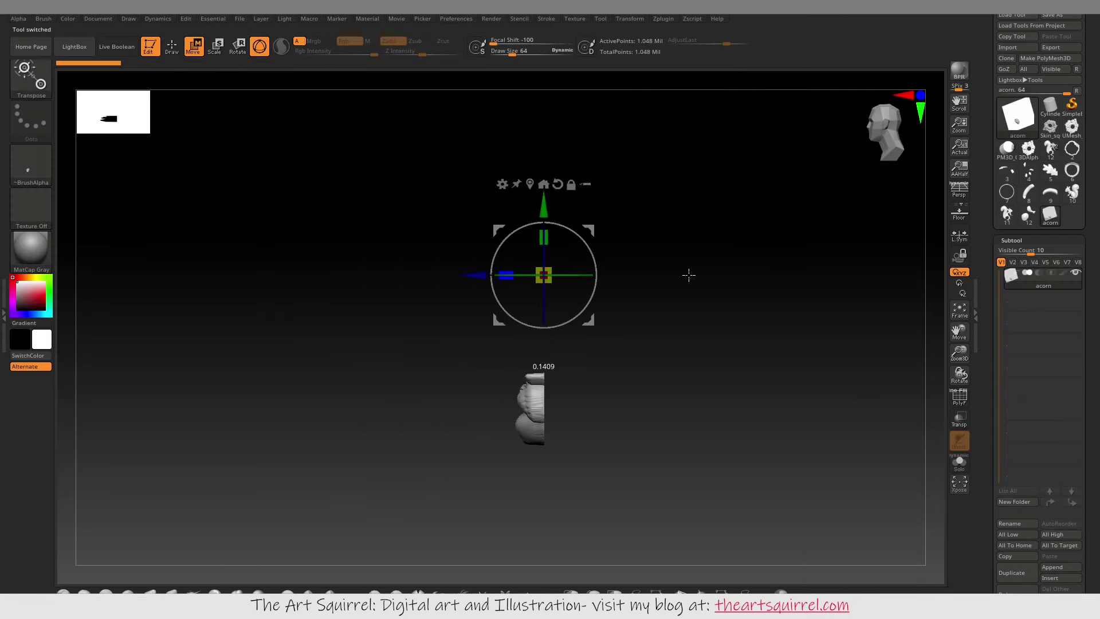
key(q)
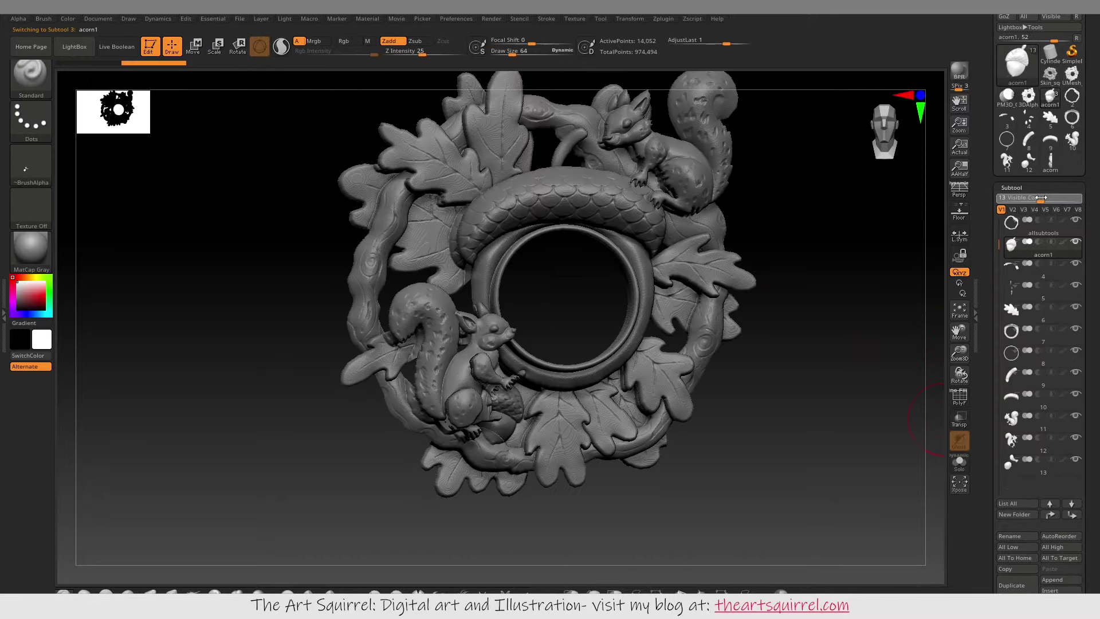
drag(604, 267, 529, 463)
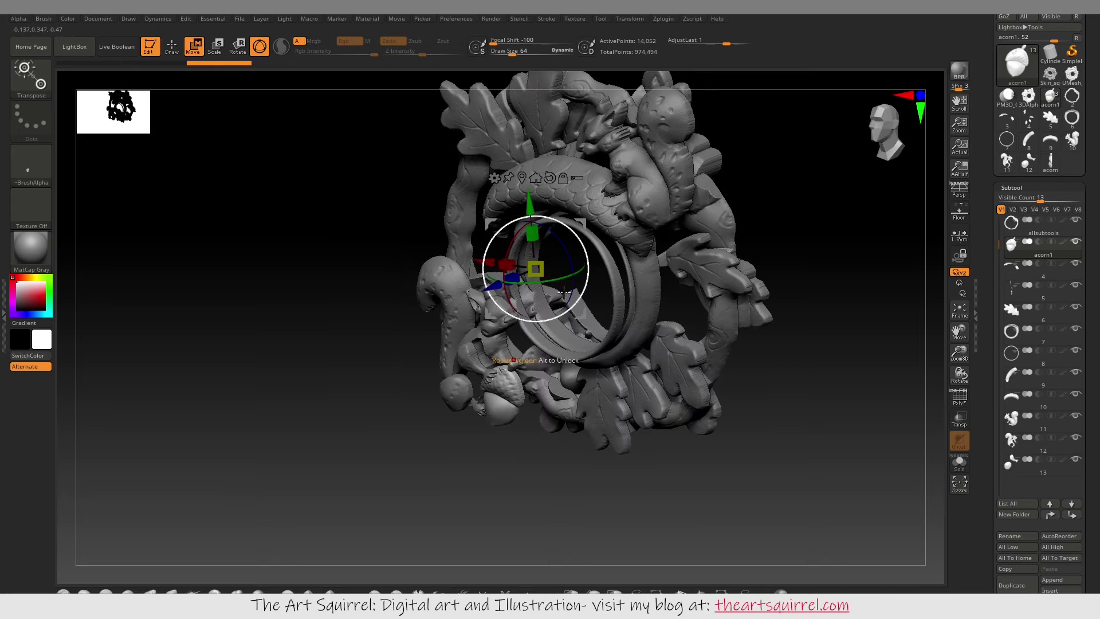
drag(747, 465, 764, 339)
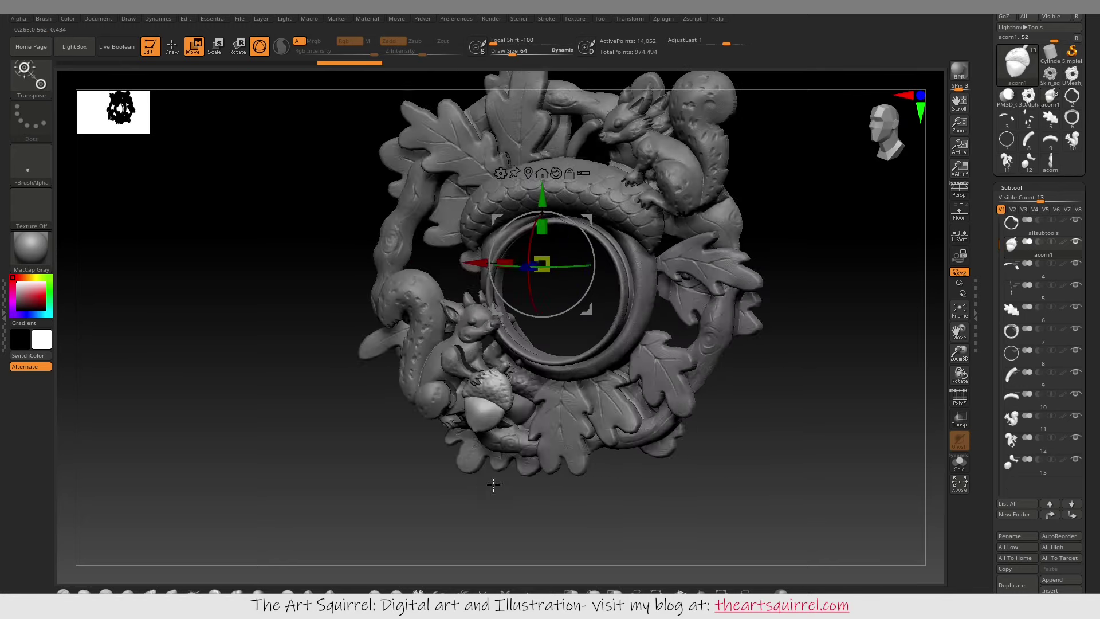
scroll(684, 426, up, 2)
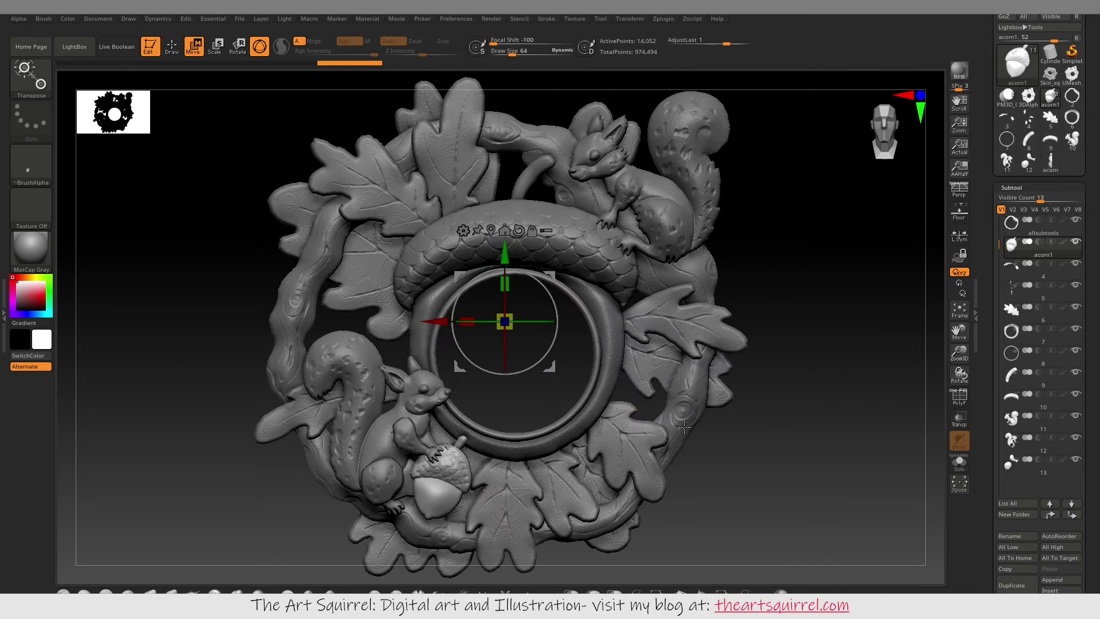
scroll(1080, 397, down, 3)
Merge the visible wreath subtools into one mesh, Merged_acorn1, with 974,494 points.
click(19, 19)
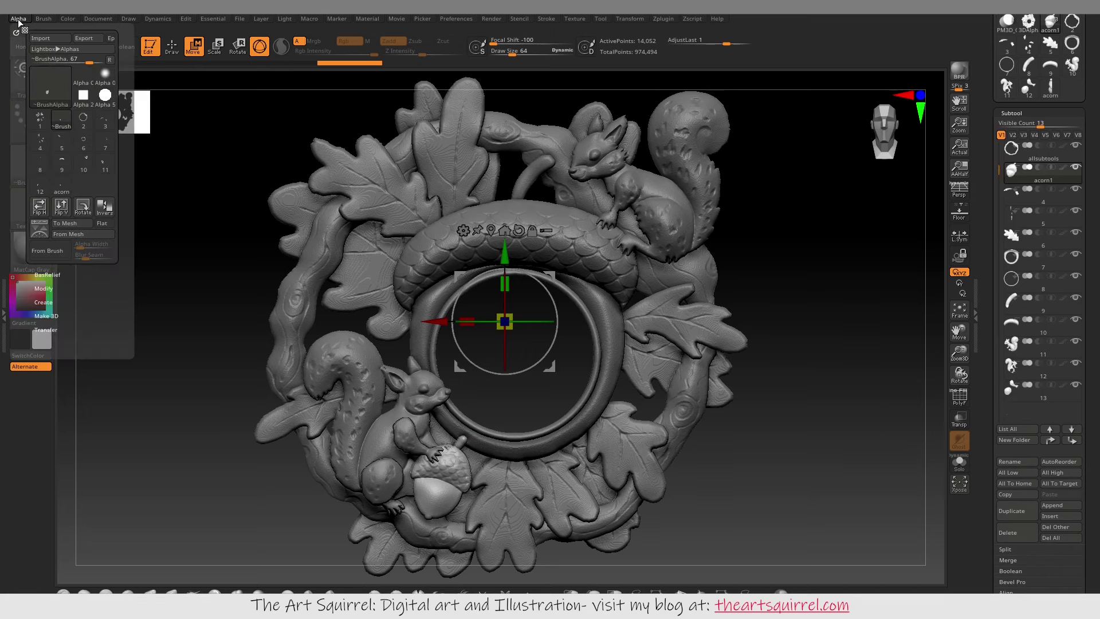
click(60, 234)
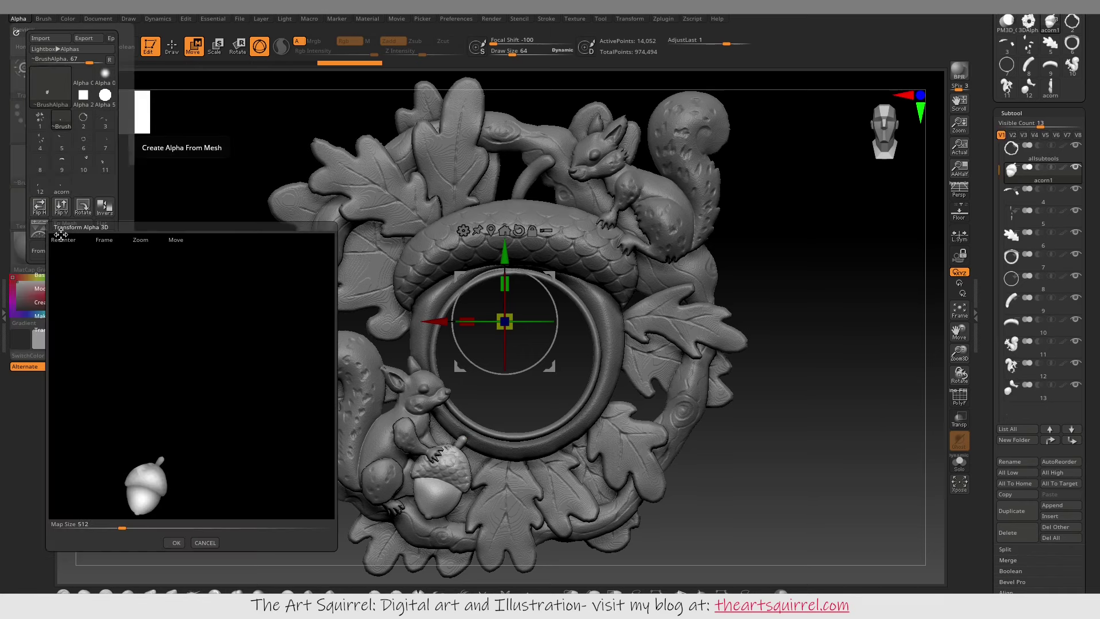
click(209, 543)
click(1008, 559)
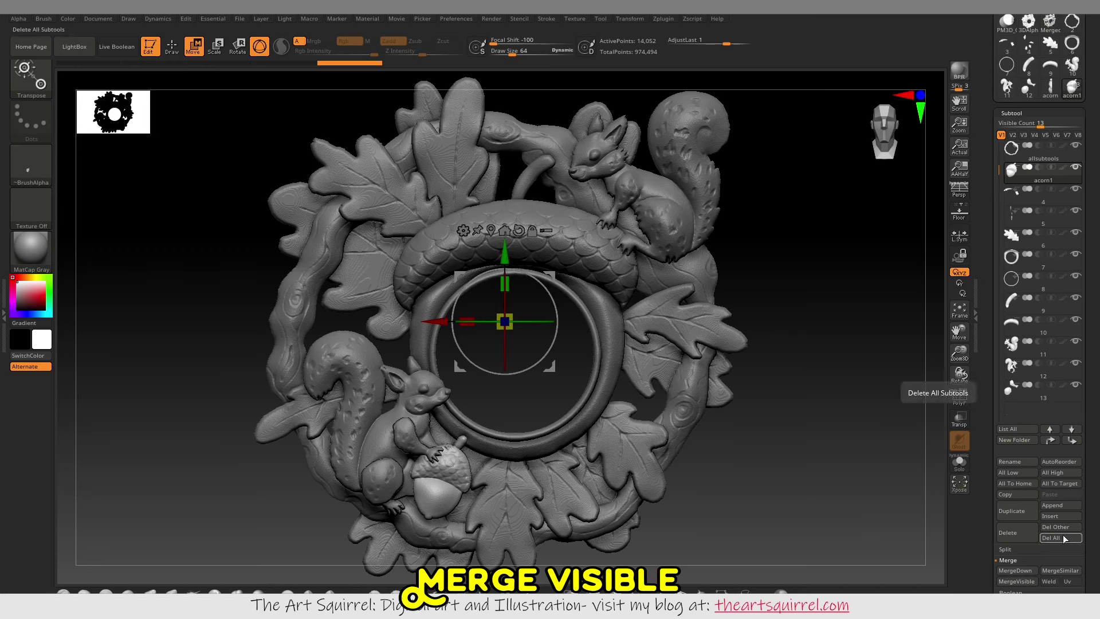
click(1016, 582)
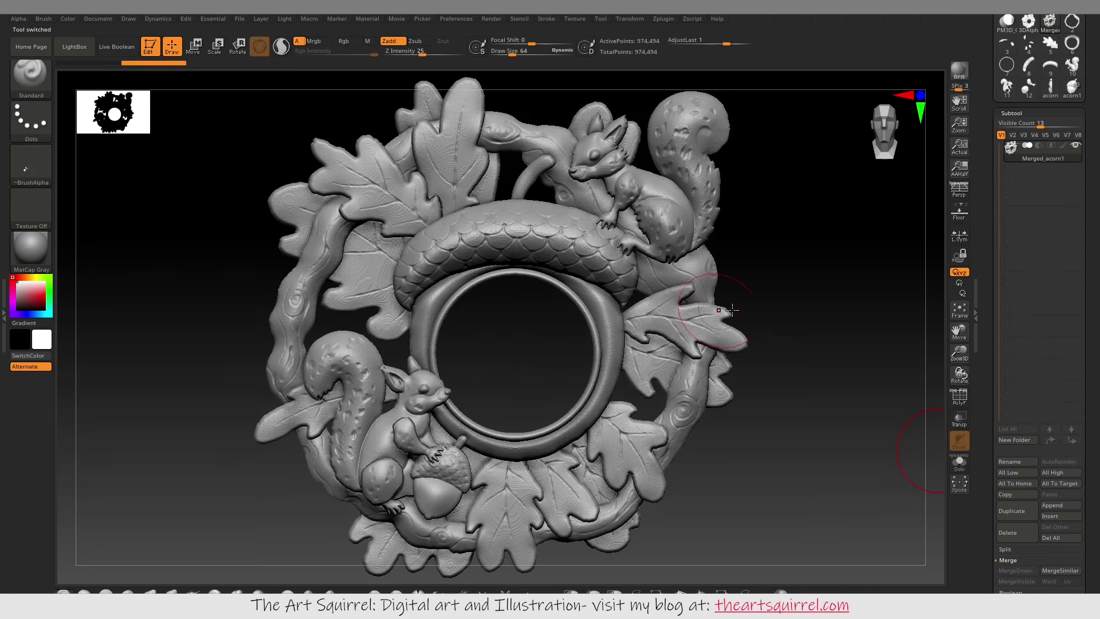
Capture the merged mesh as a 2048 depth alpha, 3DAlpha01.
click(19, 19)
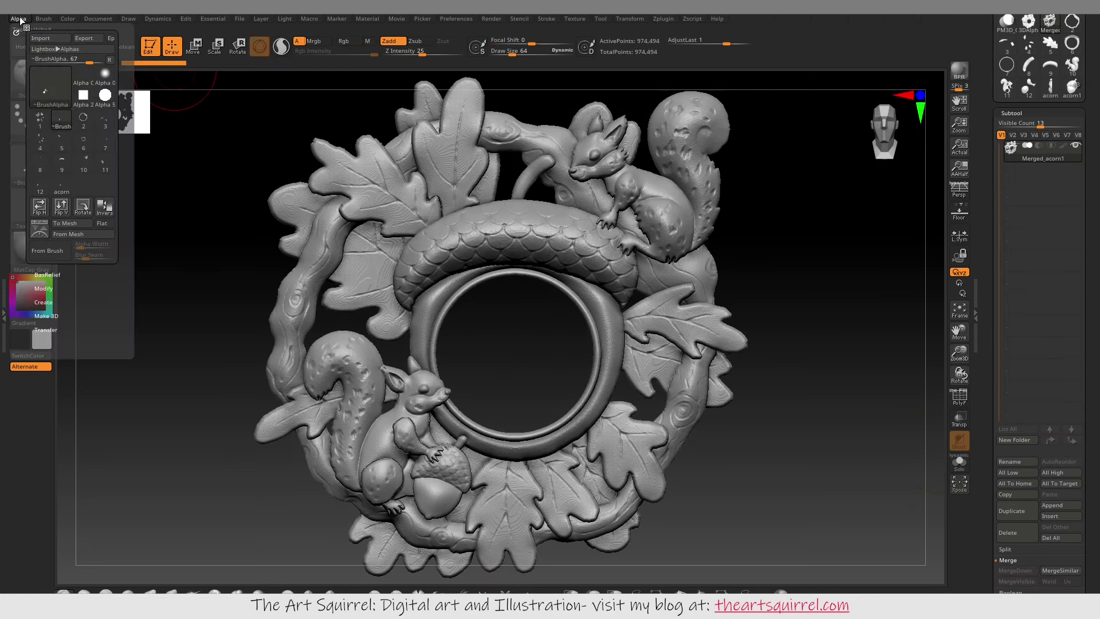
click(66, 233)
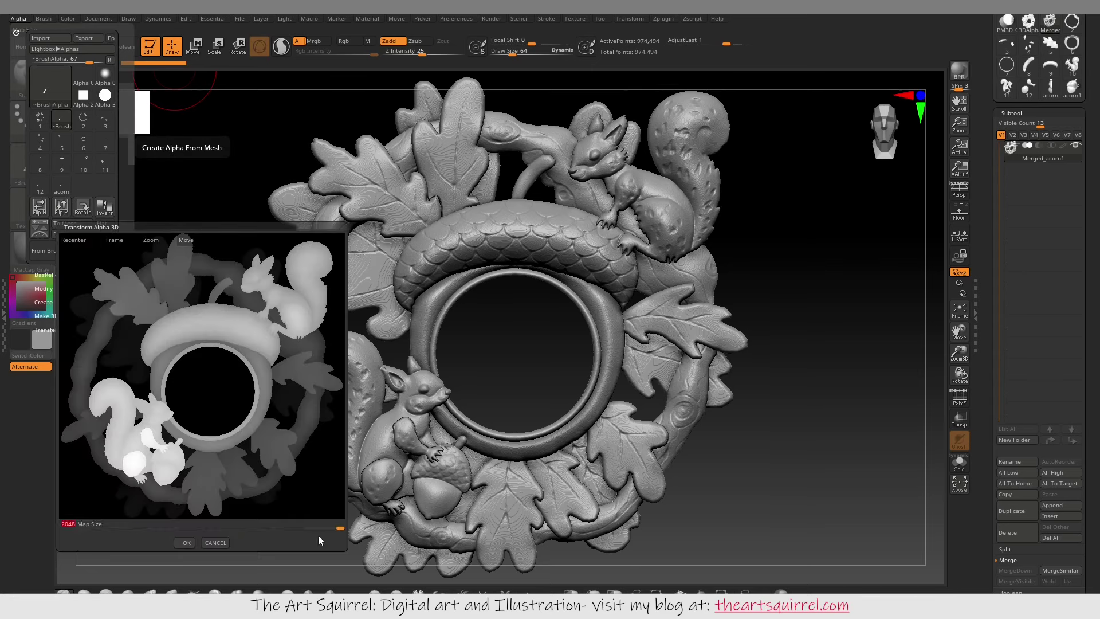
click(186, 543)
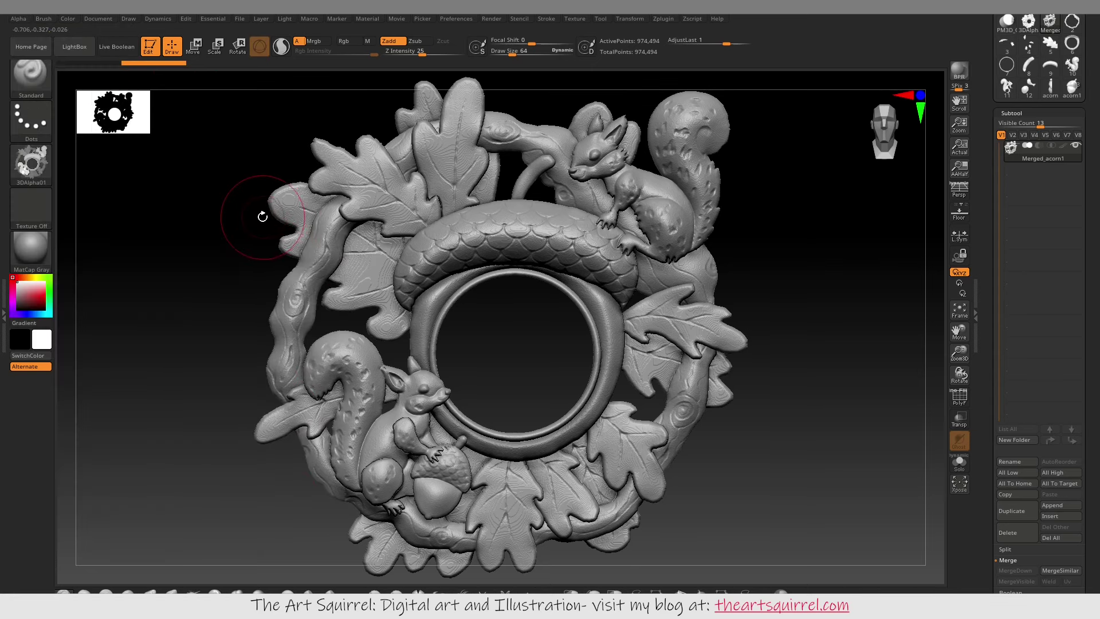
click(21, 18)
Build the 4.194-million-point 3DAlpha02 relief from the depth alpha and squash its depth.
click(63, 222)
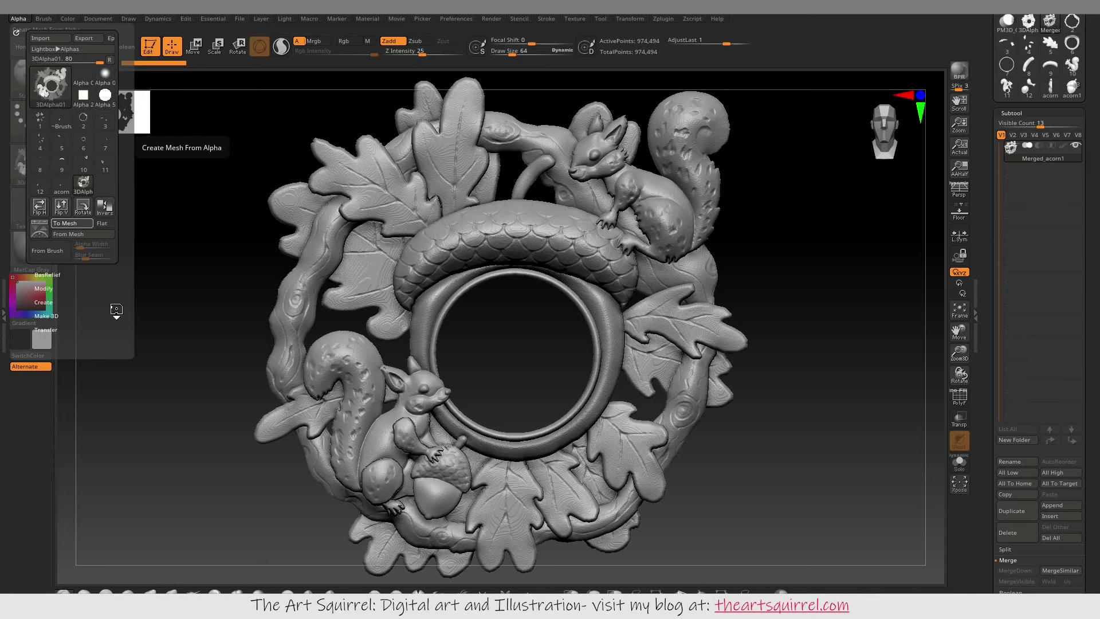
mouse_move(881, 314)
mouse_down()
mouse_move(817, 327)
mouse_move(886, 437)
mouse_up()
click(194, 45)
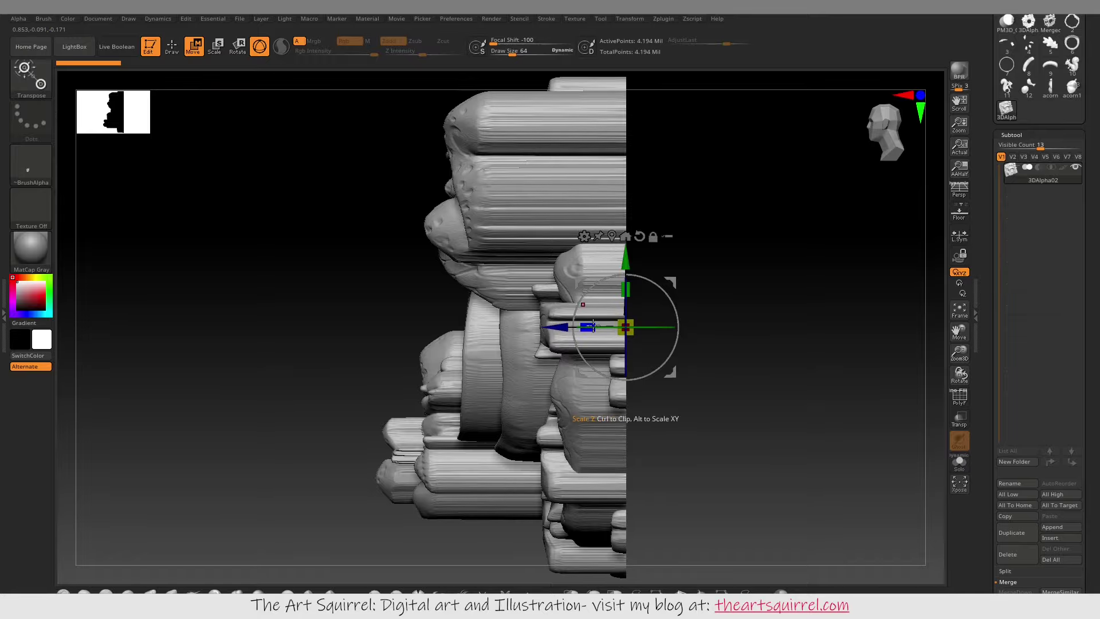
mouse_move(785, 321)
mouse_down()
mouse_move(737, 328)
mouse_move(904, 412)
mouse_move(851, 416)
mouse_up()
drag(653, 327, 645, 322)
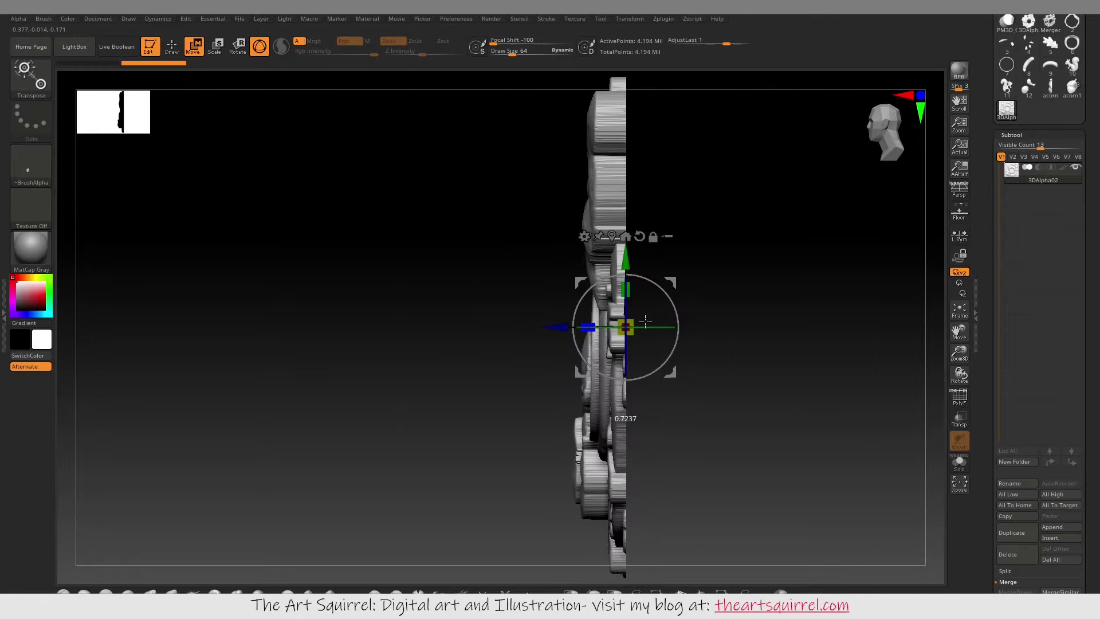
mouse_move(716, 332)
mouse_down()
mouse_move(883, 401)
mouse_move(840, 400)
mouse_up()
mouse_move(566, 324)
mouse_down()
mouse_move(510, 406)
mouse_move(621, 319)
mouse_up()
Slice off the relief's rough back with KnifeRect from an edge-on side view.
key(q)
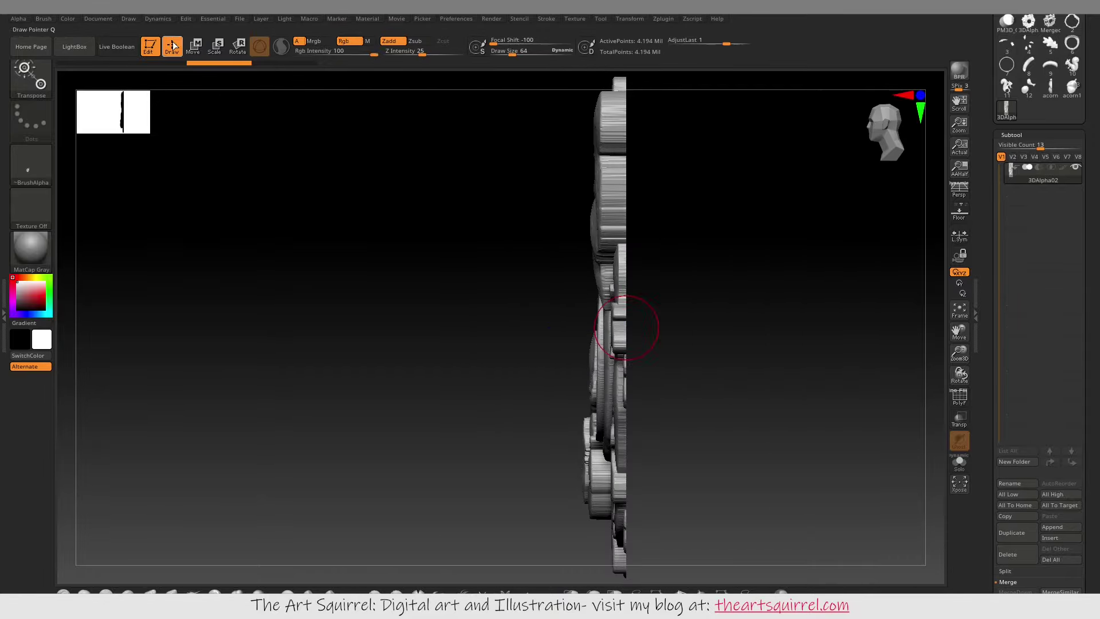
mouse_move(664, 482)
mouse_down()
mouse_move(703, 398)
mouse_move(693, 411)
mouse_move(631, 413)
mouse_move(656, 520)
mouse_up()
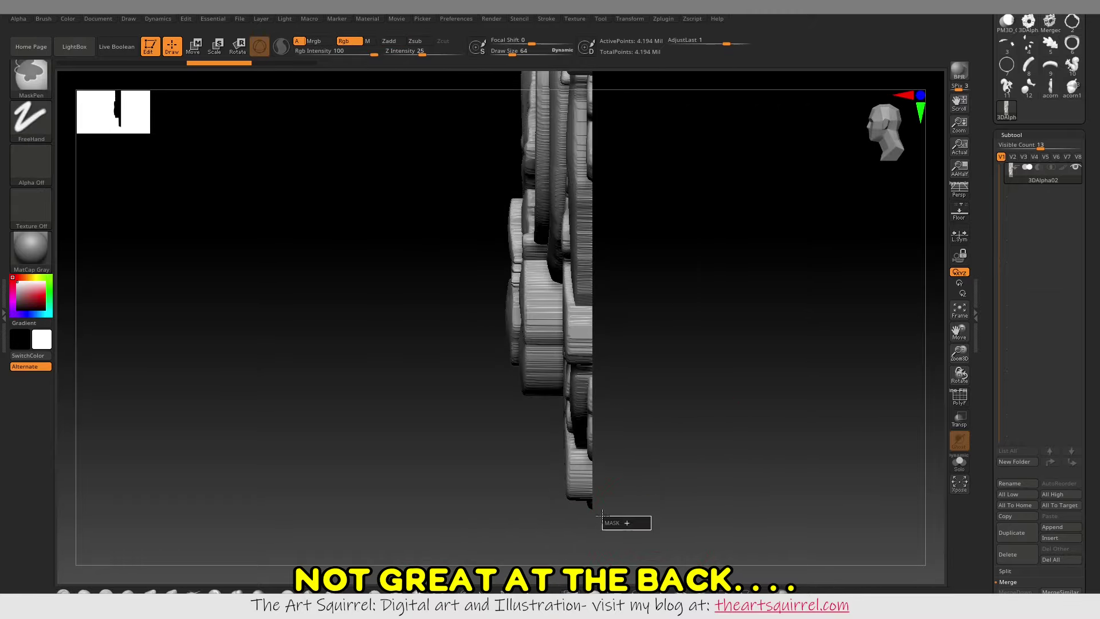
alt+drag(676, 483, 658, 436)
click(193, 46)
mouse_move(663, 330)
mouse_down()
mouse_move(700, 422)
mouse_move(620, 344)
mouse_up()
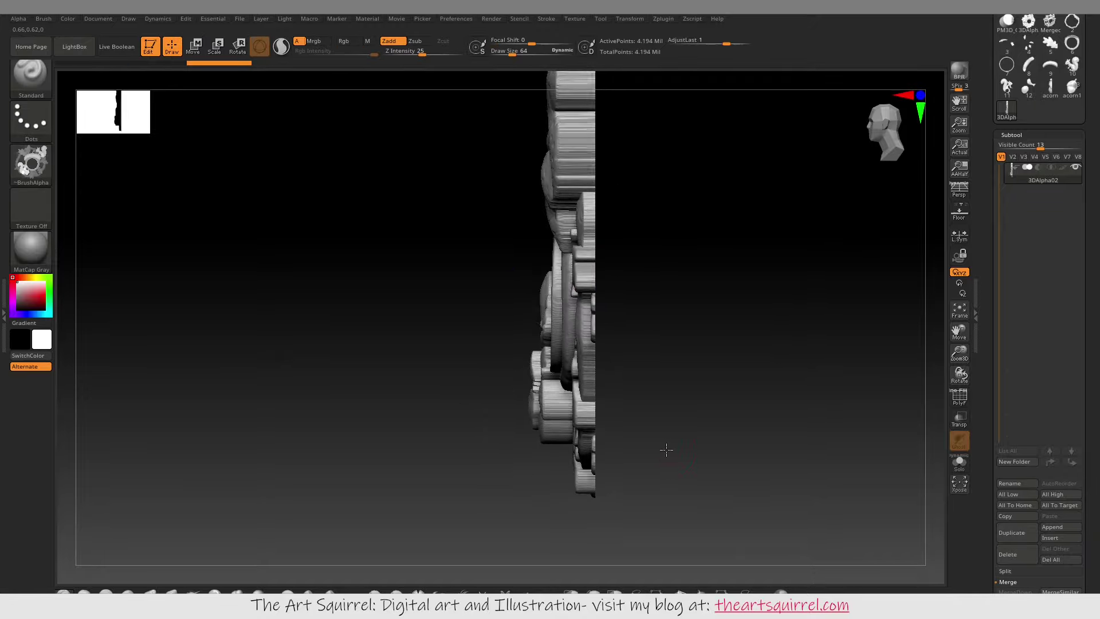
ctrl+shift+drag(605, 503, 568, 86)
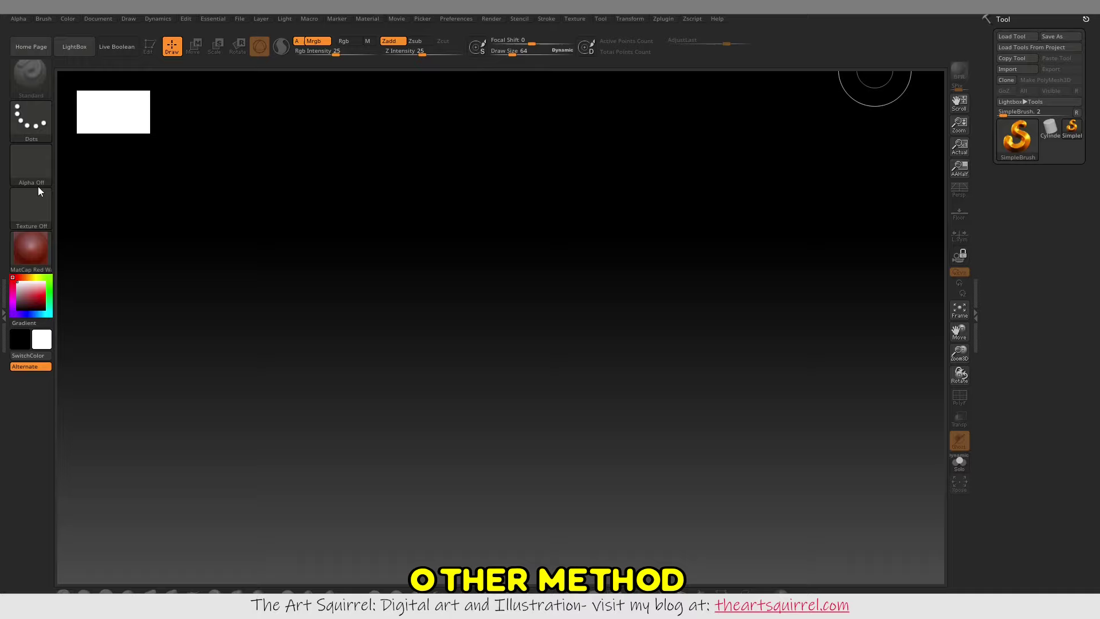
Import the bg2048 and 3DAlpha01 alpha images into the alpha library.
click(30, 170)
click(29, 158)
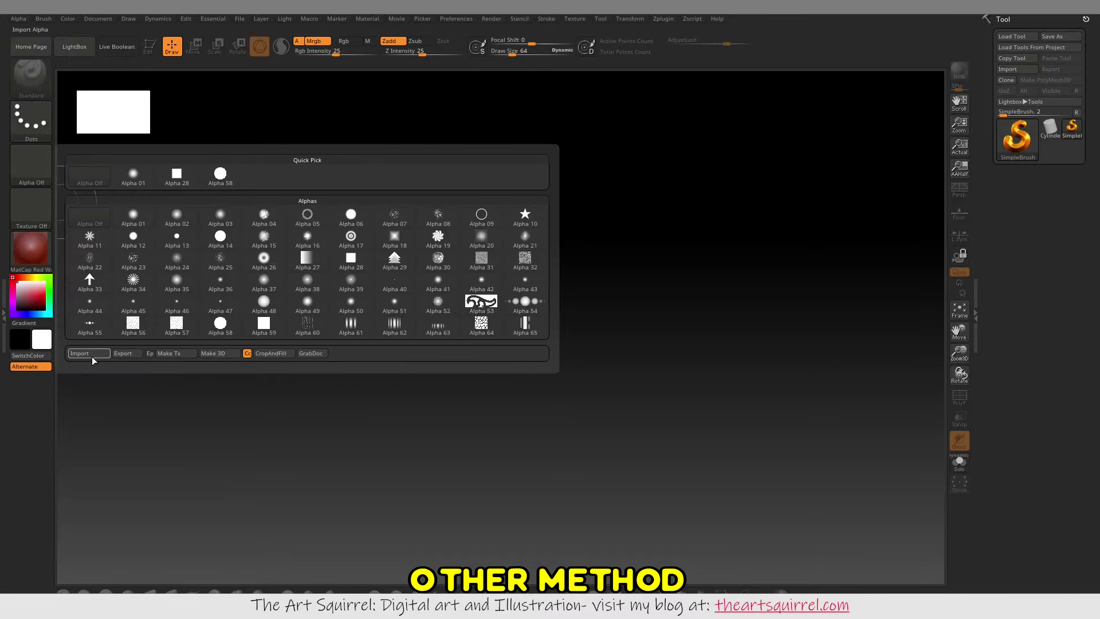
click(89, 353)
key(Return)
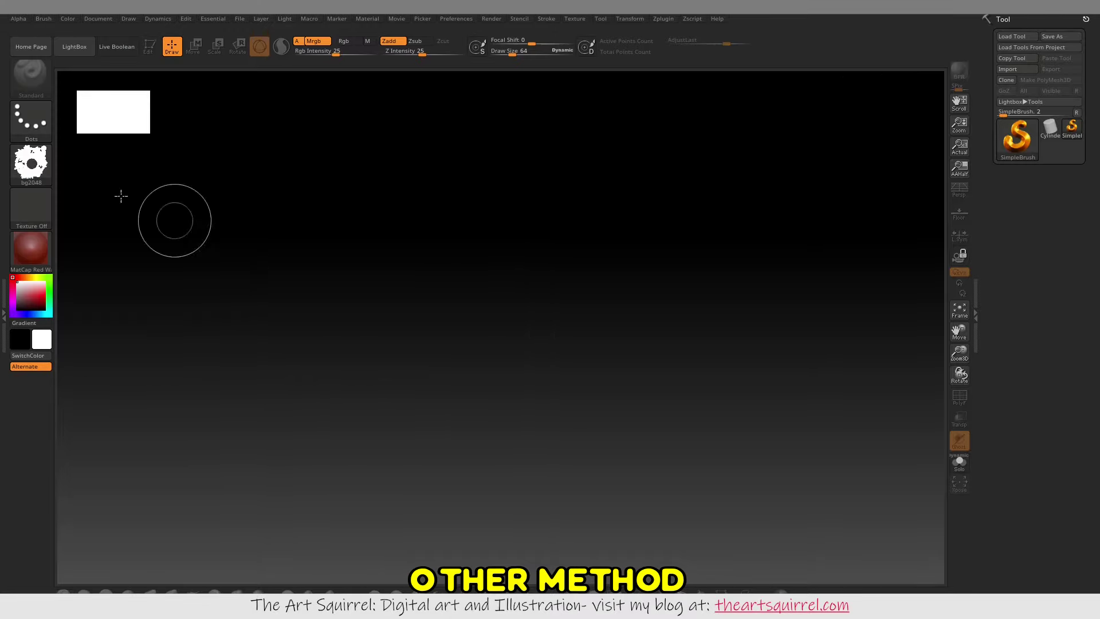
click(31, 164)
click(89, 355)
double_click(380, 90)
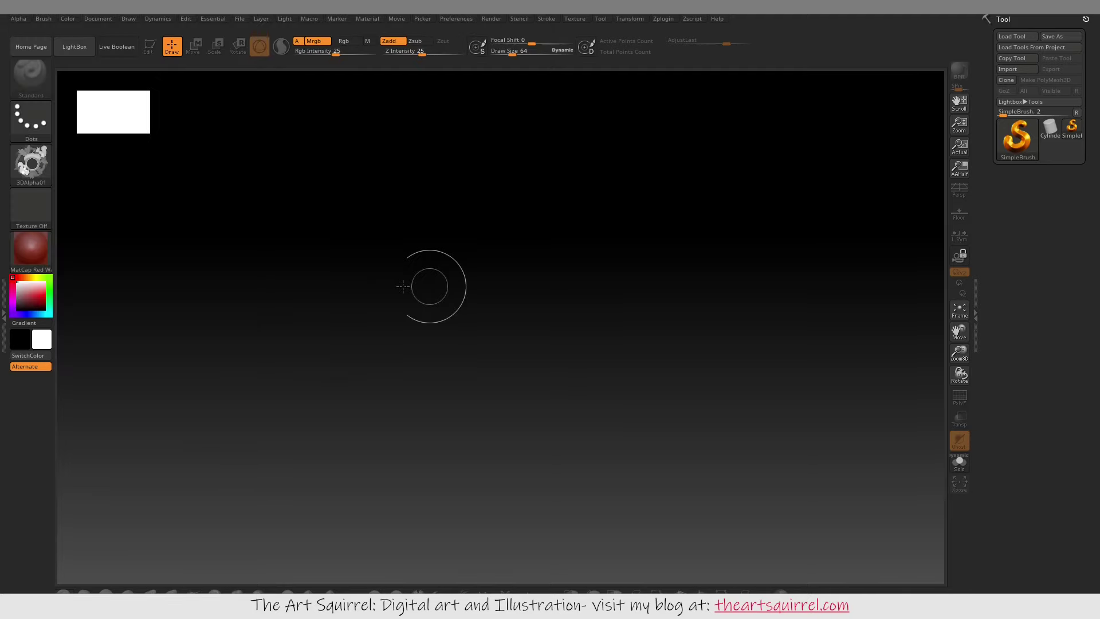
Make a 3D mesh from 3DAlpha01 with MRes 2048 and MDep 25.
click(19, 19)
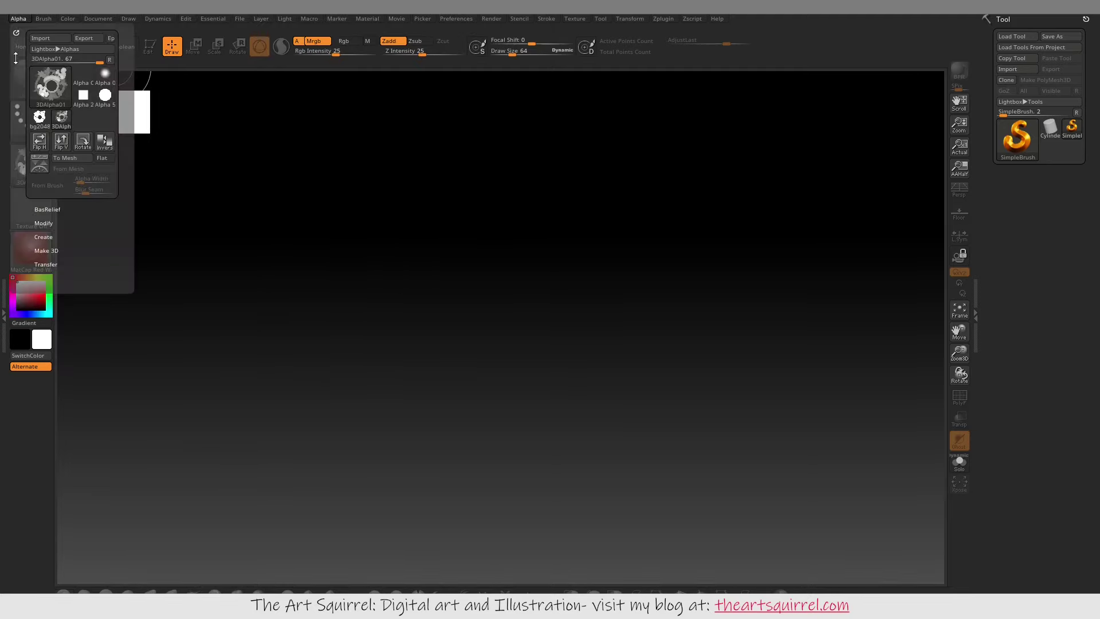
click(47, 252)
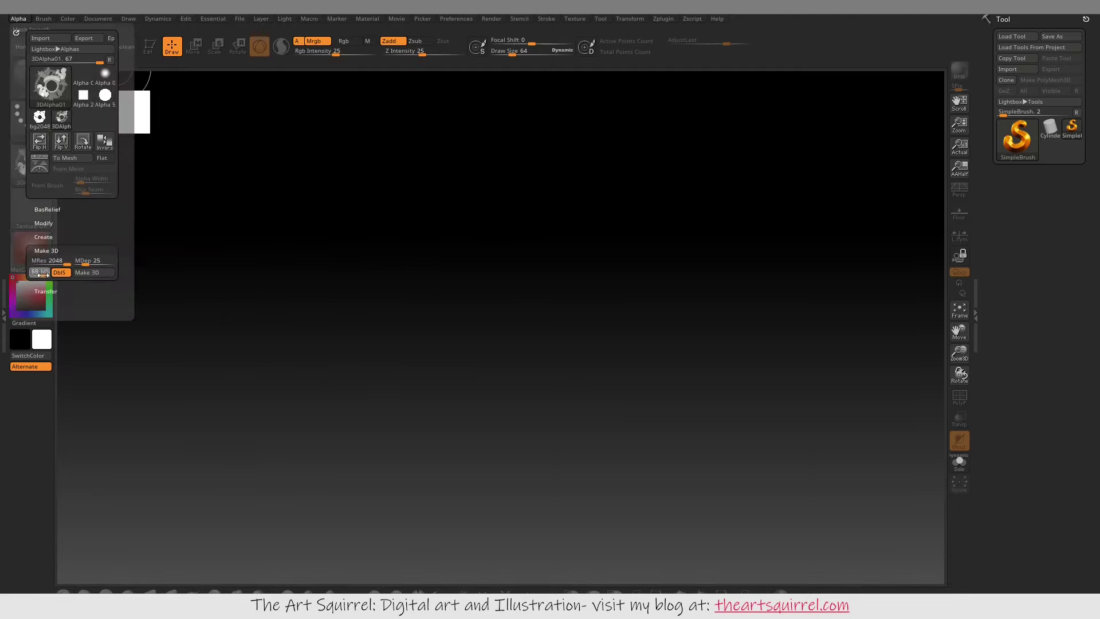
click(94, 272)
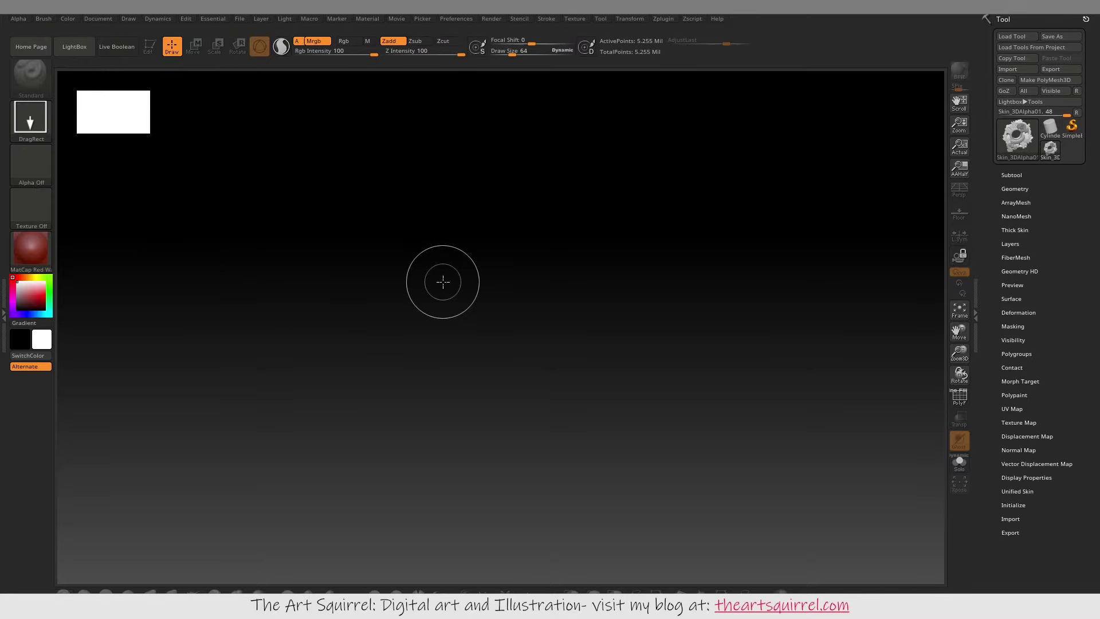
Place Skin_3DAlpha01 as an editable PolyMesh3D, stand it upright and DynaMesh it.
drag(443, 282, 737, 388)
key(t)
click(1009, 175)
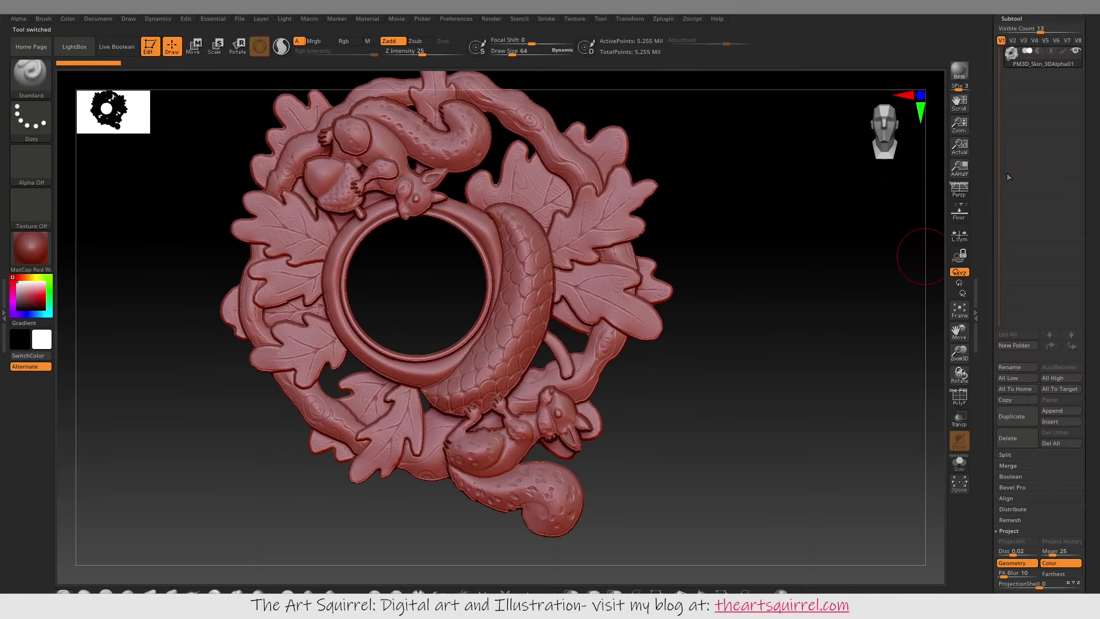
mouse_move(943, 67)
mouse_down()
mouse_move(803, 153)
mouse_move(781, 209)
mouse_up()
key(w)
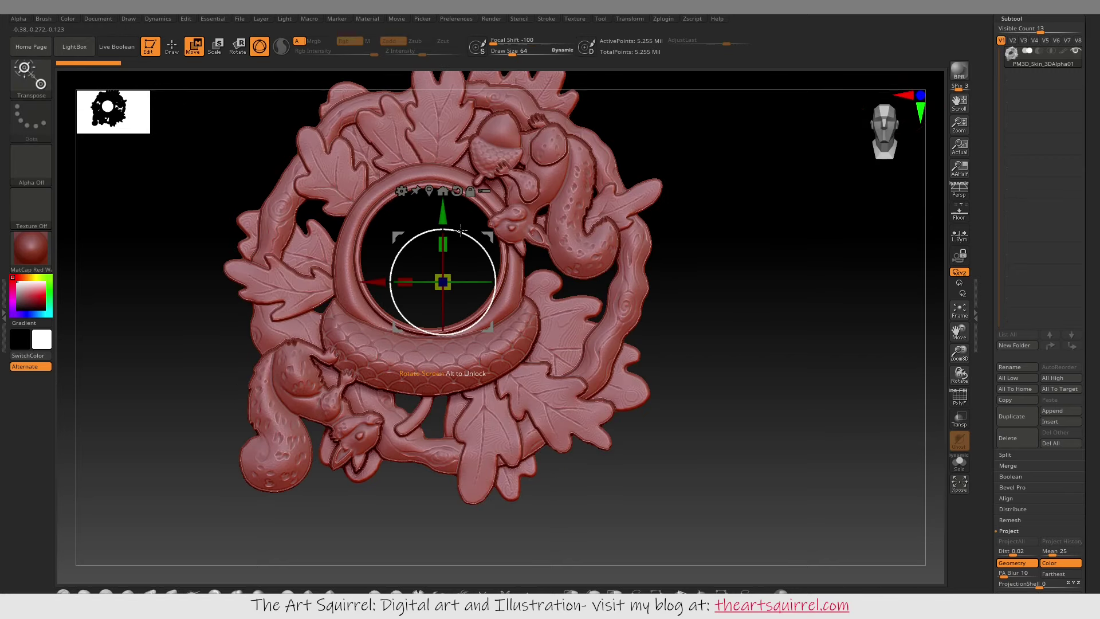
drag(493, 286, 508, 298)
click(1015, 32)
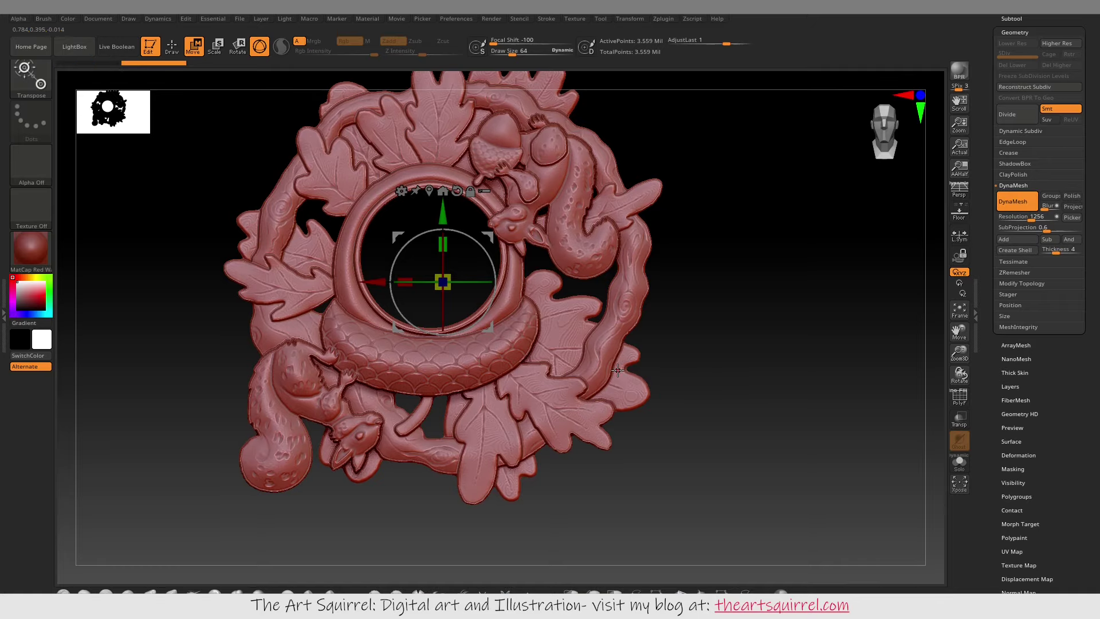
Slice off the wreath's back half with KnifeRect and apply Mask By Depth.
mouse_move(461, 235)
mouse_down()
mouse_move(718, 294)
mouse_move(603, 405)
mouse_up()
key(q)
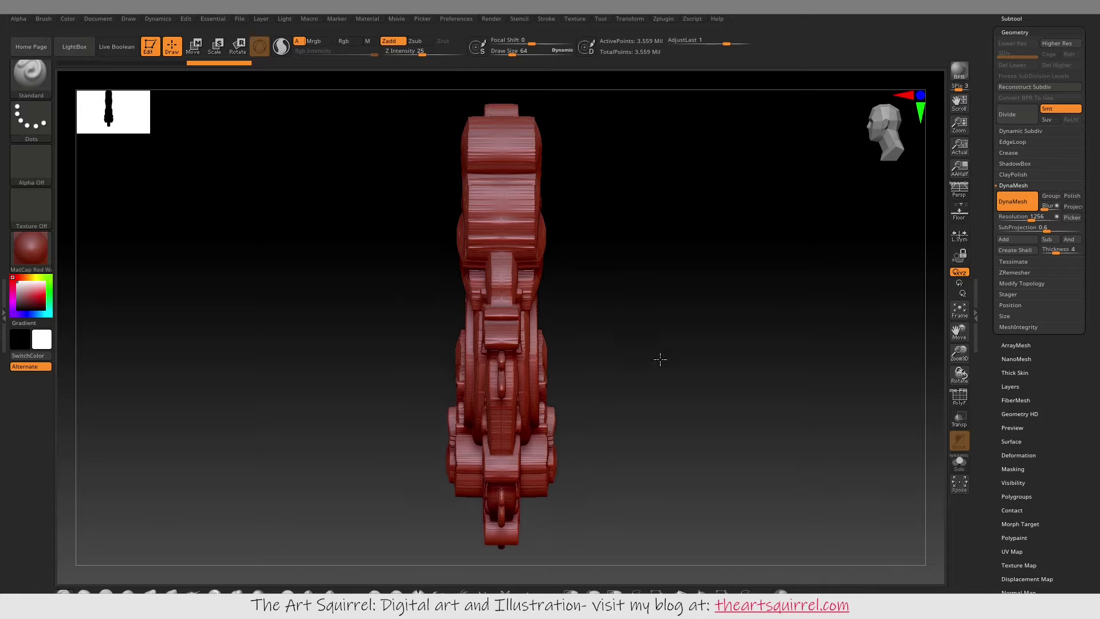
mouse_move(657, 361)
mouse_down()
mouse_move(630, 513)
mouse_move(643, 487)
mouse_up()
ctrl+shift+drag(592, 557, 518, 90)
mouse_move(555, 253)
shift+mouse_down()
mouse_move(715, 301)
mouse_move(766, 361)
mouse_move(854, 361)
mouse_move(737, 373)
mouse_move(847, 315)
mouse_move(774, 352)
mouse_move(840, 366)
mouse_move(744, 386)
mouse_move(810, 363)
mouse_move(773, 363)
mouse_move(847, 363)
mouse_move(729, 373)
mouse_move(822, 380)
mouse_move(590, 409)
shift+mouse_up()
click(1012, 469)
click(1006, 398)
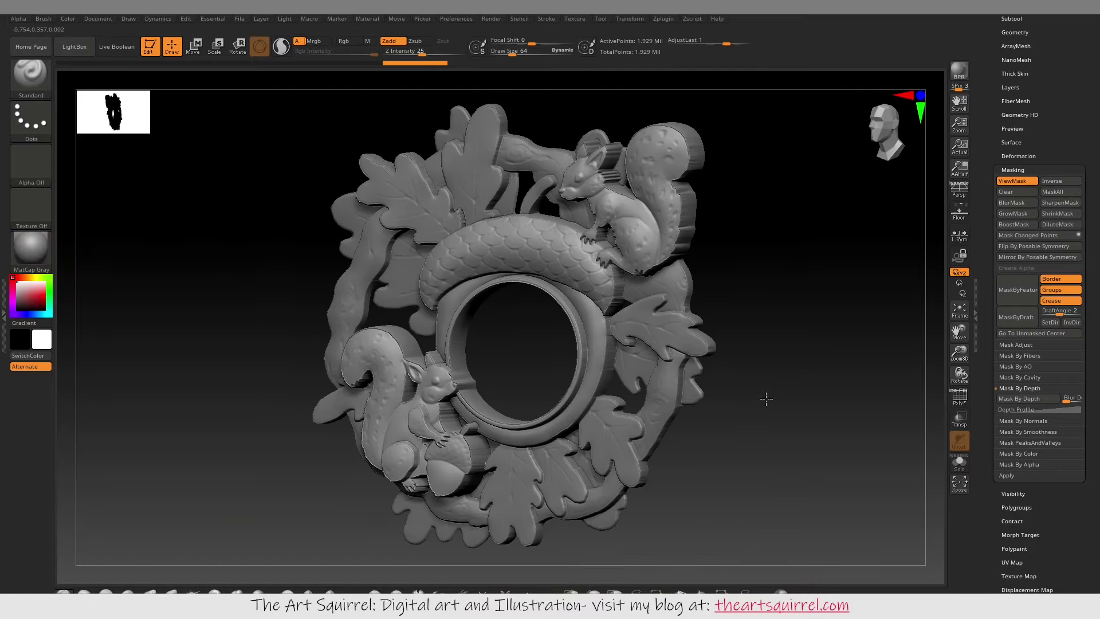
Expand the Mask By Depth profile, check the relief's thickness along Z, and return to Draw mode.
mouse_move(802, 401)
mouse_down()
mouse_move(768, 400)
mouse_move(776, 407)
mouse_move(757, 422)
mouse_up()
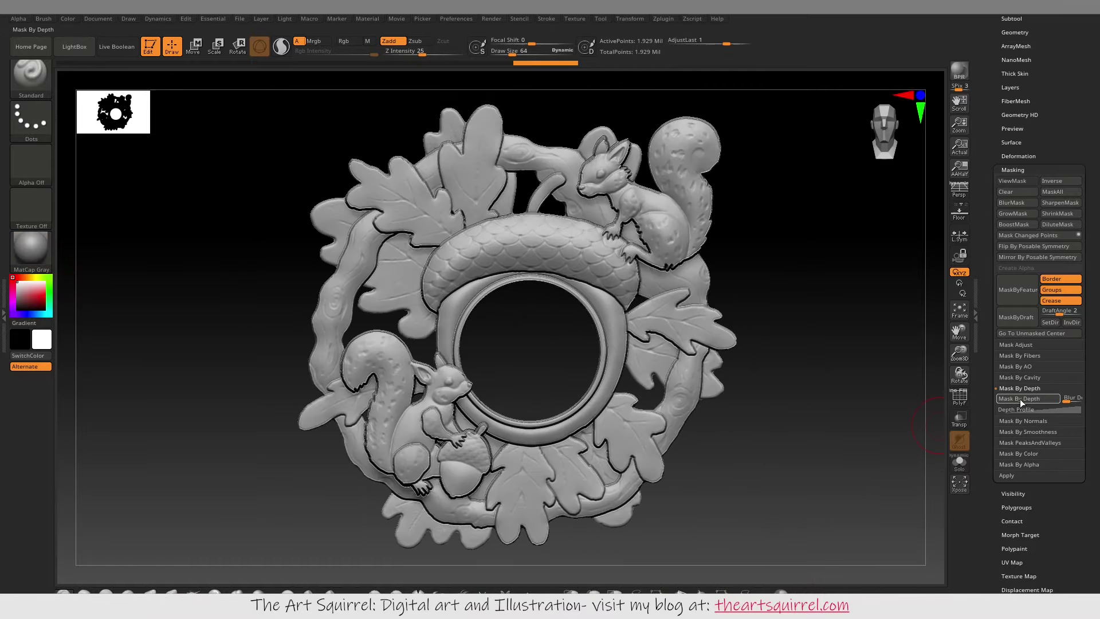
click(1022, 403)
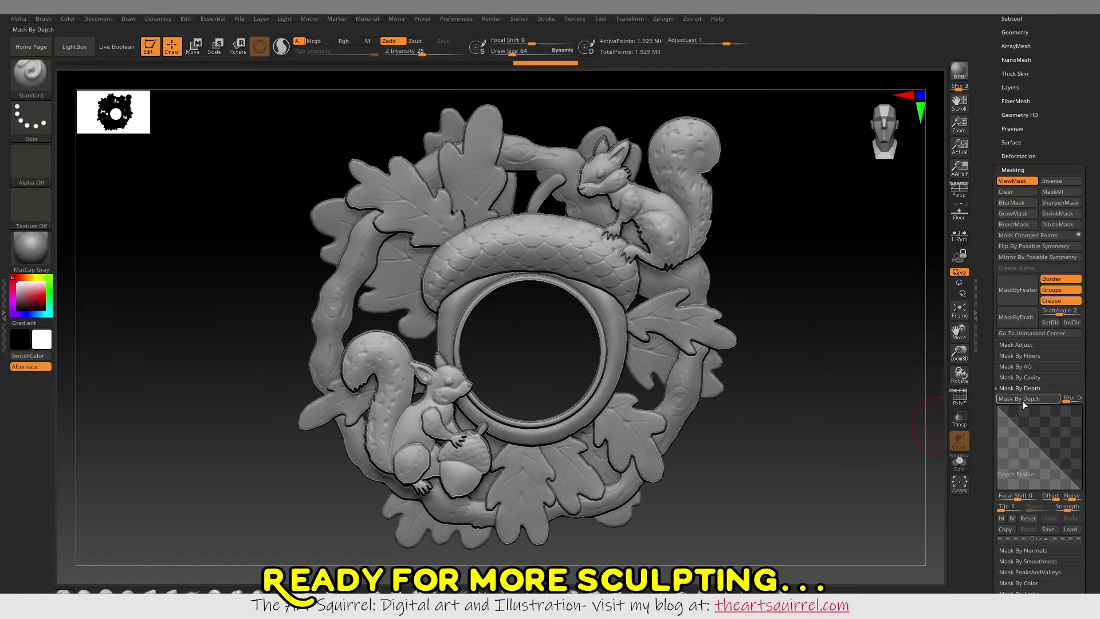
drag(839, 395, 785, 400)
click(193, 49)
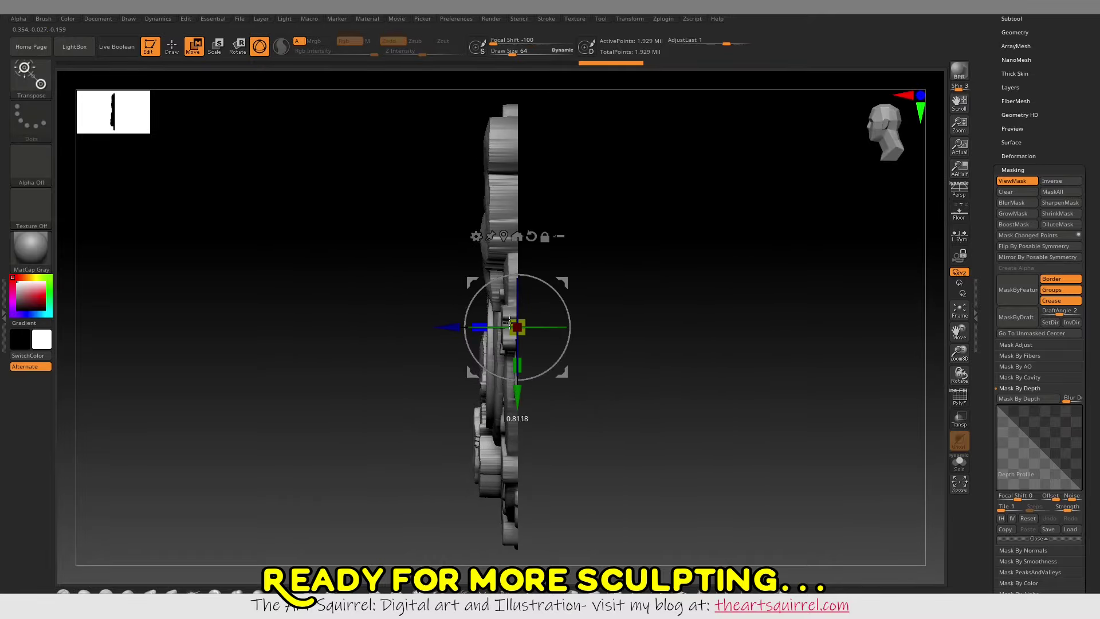
drag(732, 363, 626, 365)
click(480, 326)
drag(471, 327, 742, 360)
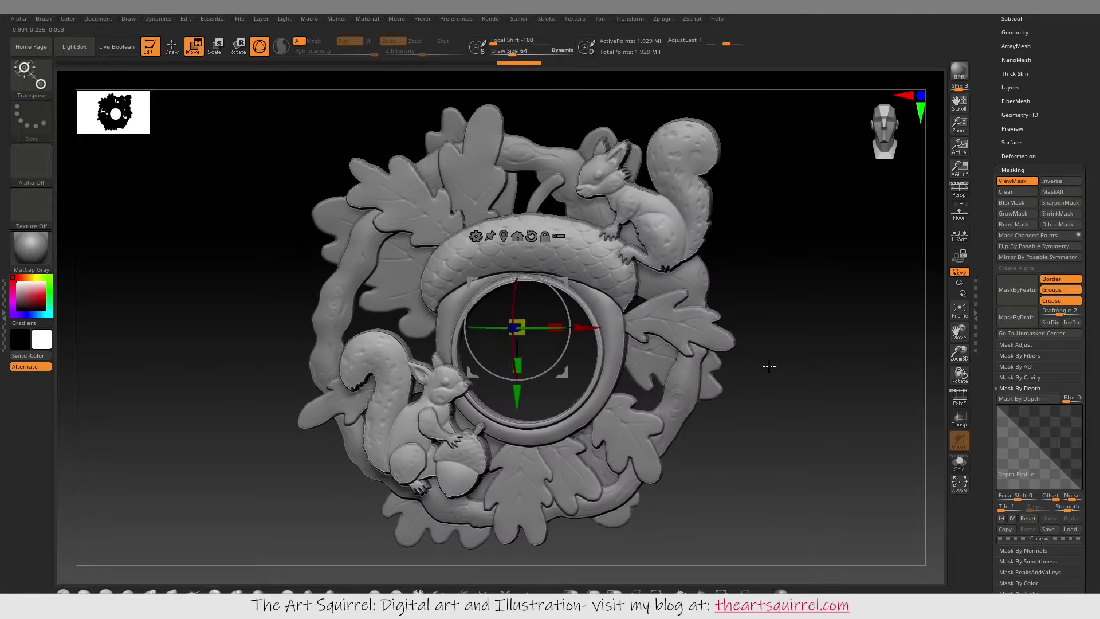
drag(722, 440, 714, 452)
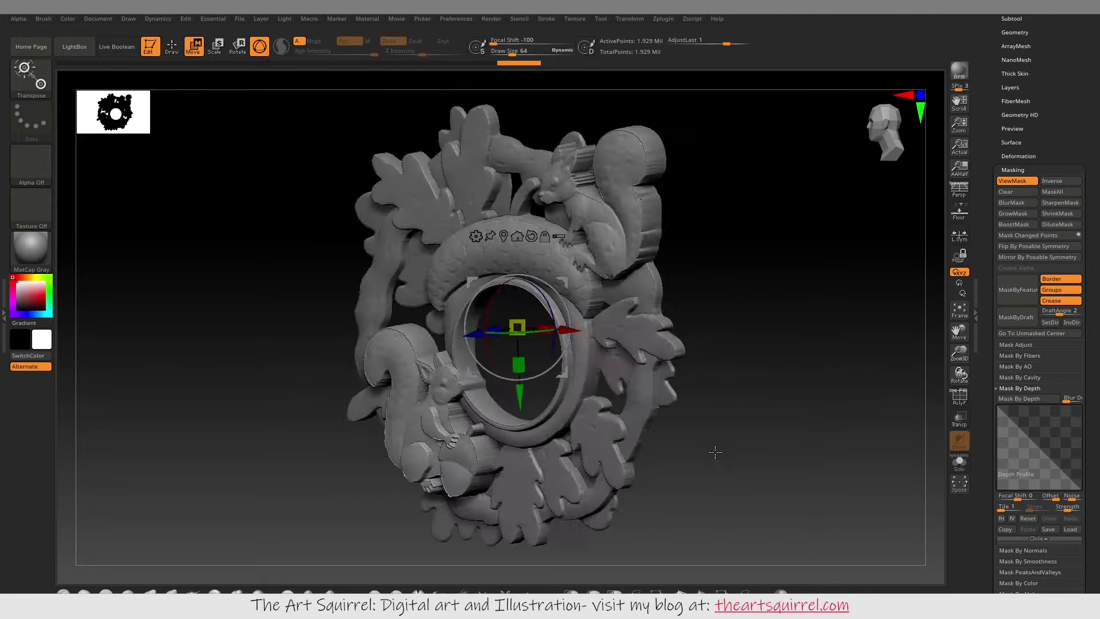
key(q)
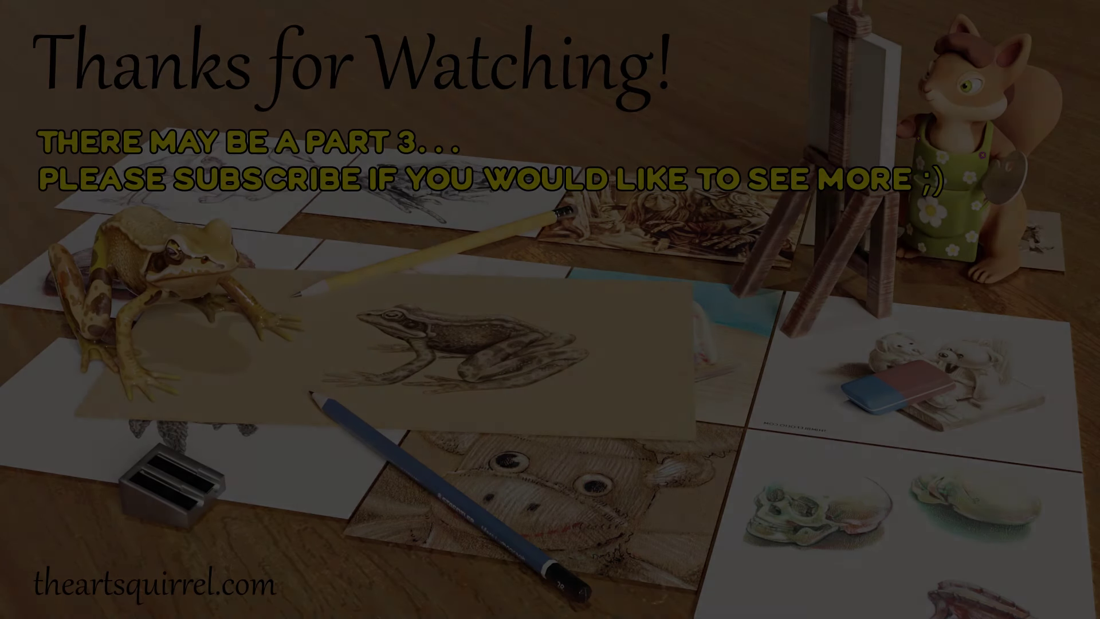